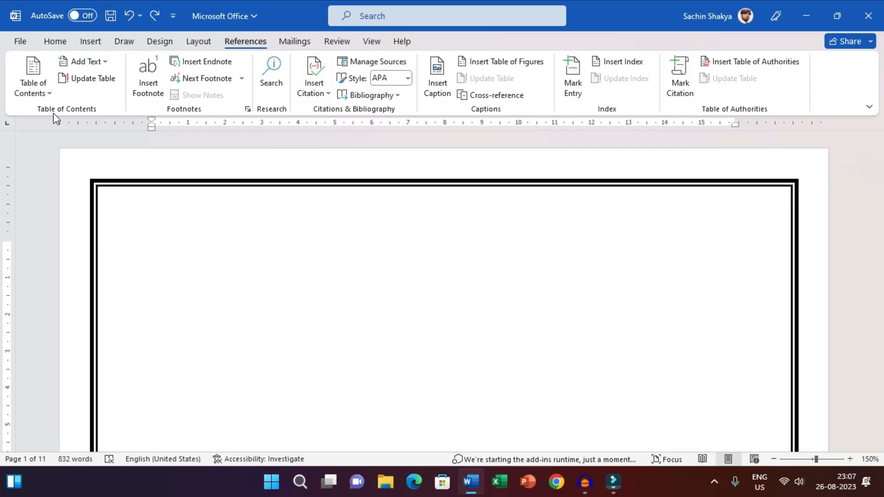
# Place the text cursor at the start of the blank first page.
pyautogui.press('alt')
pyautogui.click(79, 106)
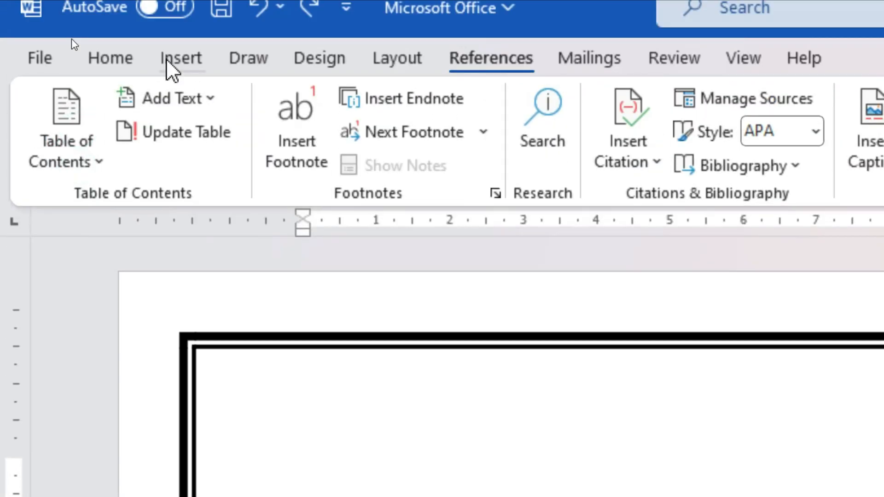
pyautogui.press('alt')
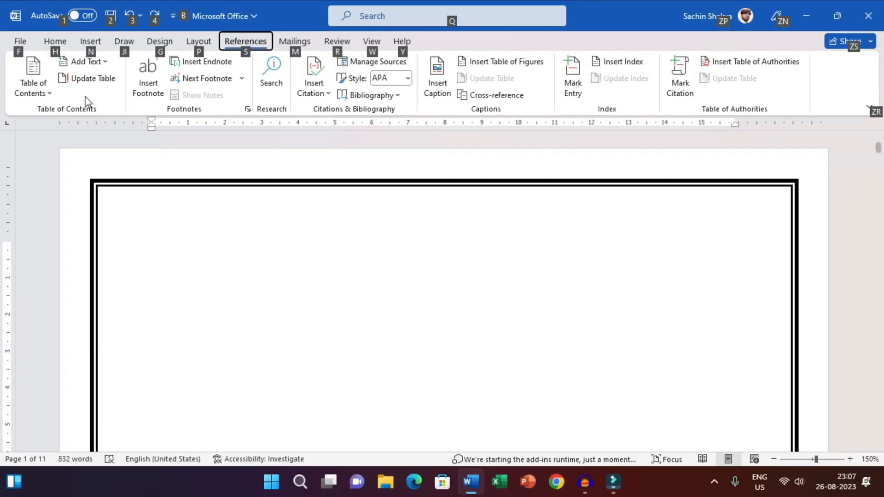
pyautogui.click(133, 214)
pyautogui.rightClick(153, 240)
pyautogui.click(155, 241)
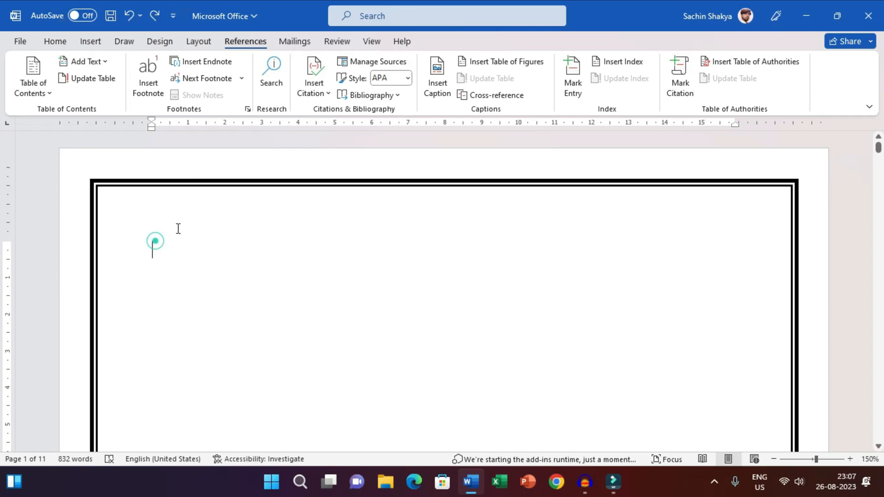
# Examine the document's pages for the headings and subheadings, from Microsoft Office through to the Scanner section.
pyautogui.scroll(-8, 599, 217)
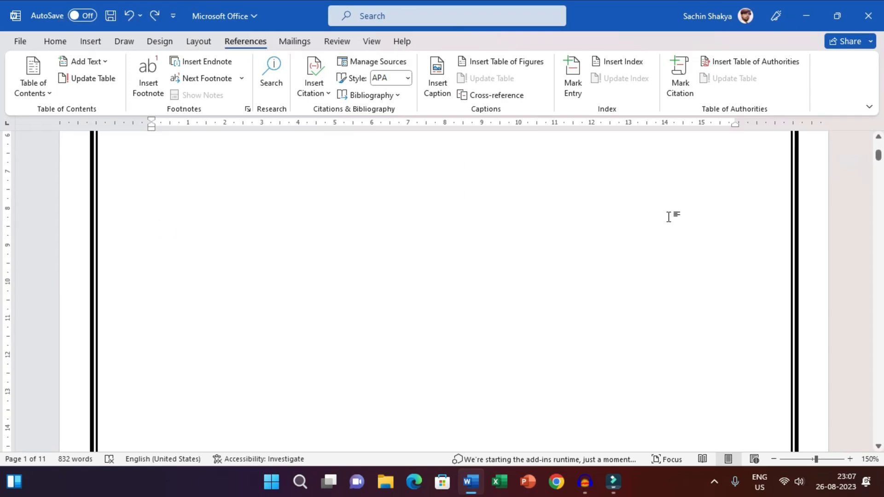
pyautogui.scroll(-10, 669, 216)
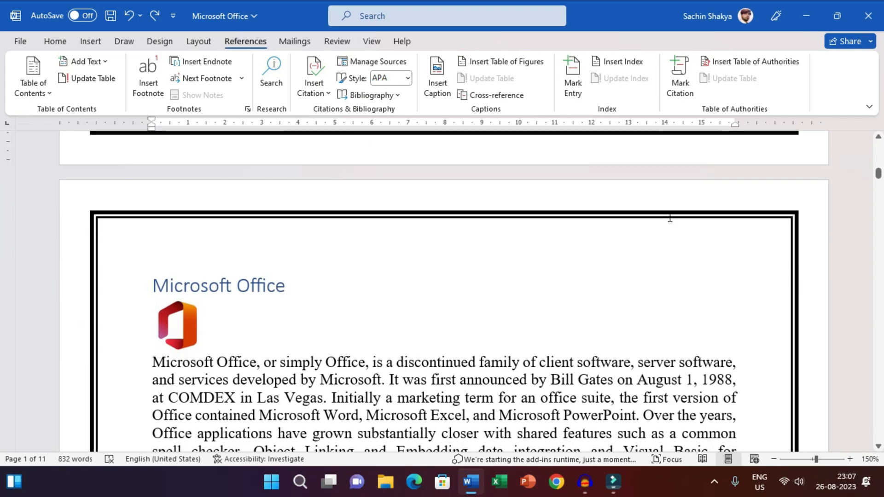
pyautogui.scroll(-10, 663, 217)
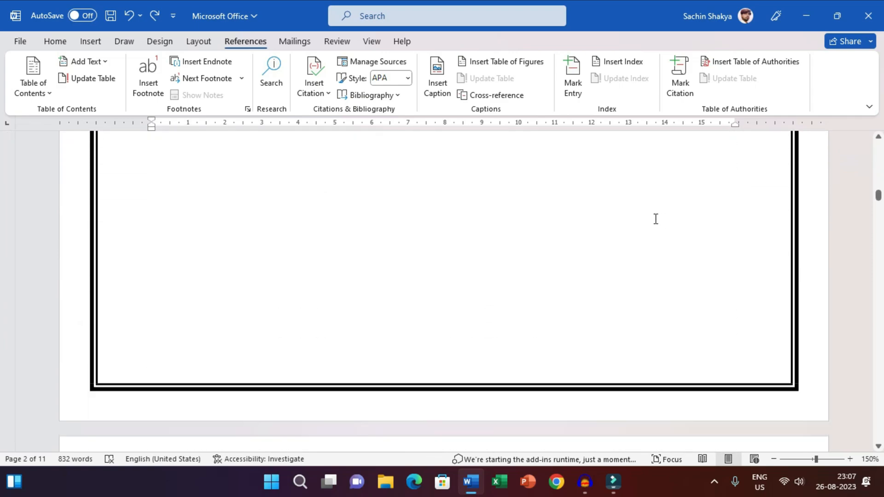
pyautogui.scroll(-10, 655, 219)
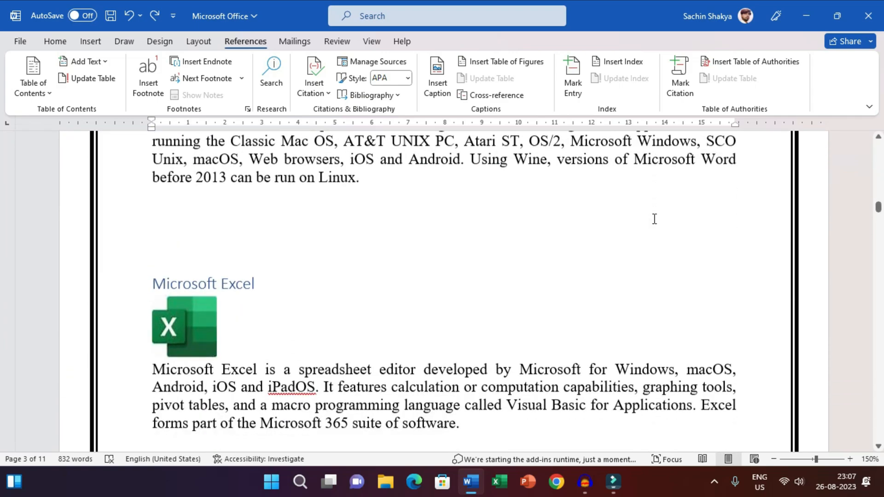
pyautogui.scroll(-10, 654, 219)
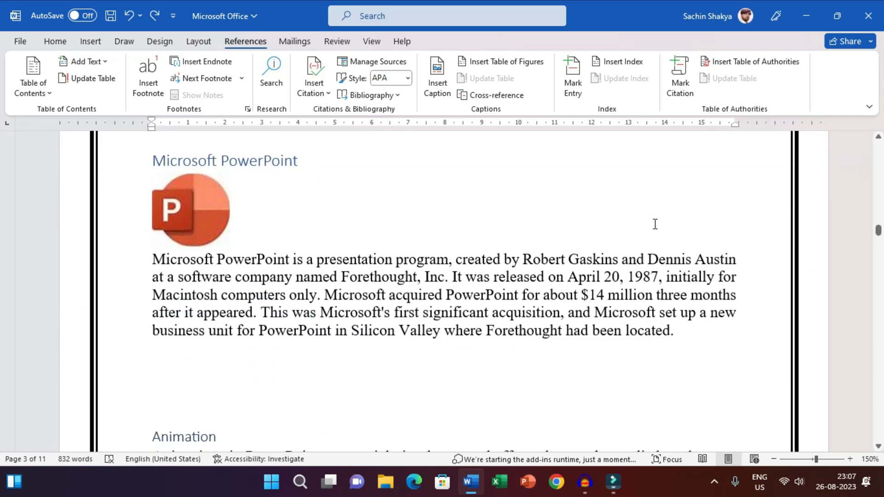
pyautogui.scroll(-10, 655, 225)
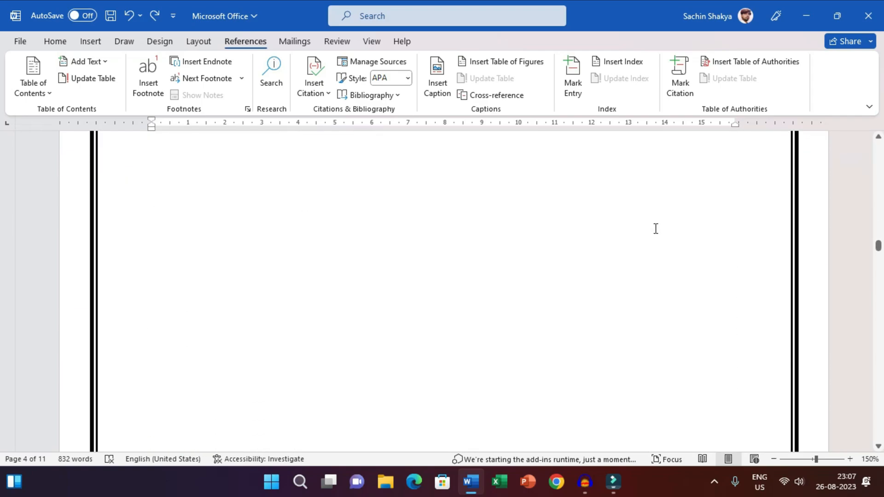
pyautogui.scroll(-5, 654, 228)
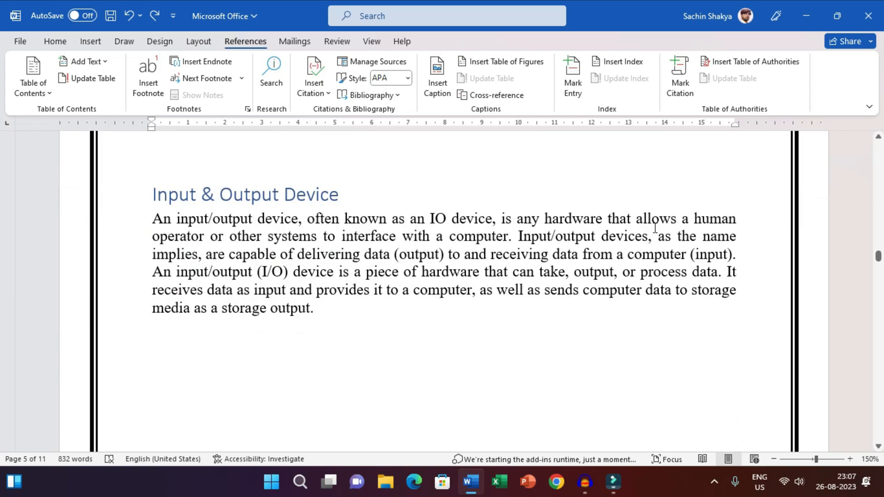
pyautogui.scroll(-5, 655, 227)
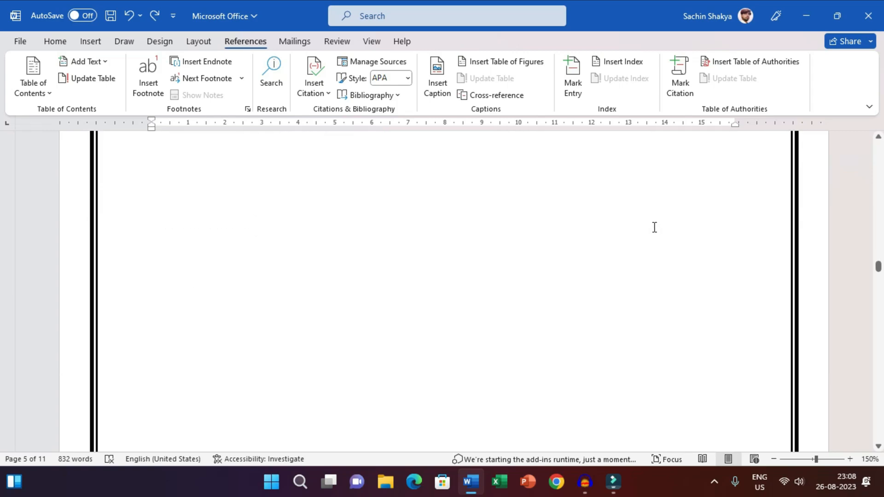
pyautogui.scroll(-15, 654, 228)
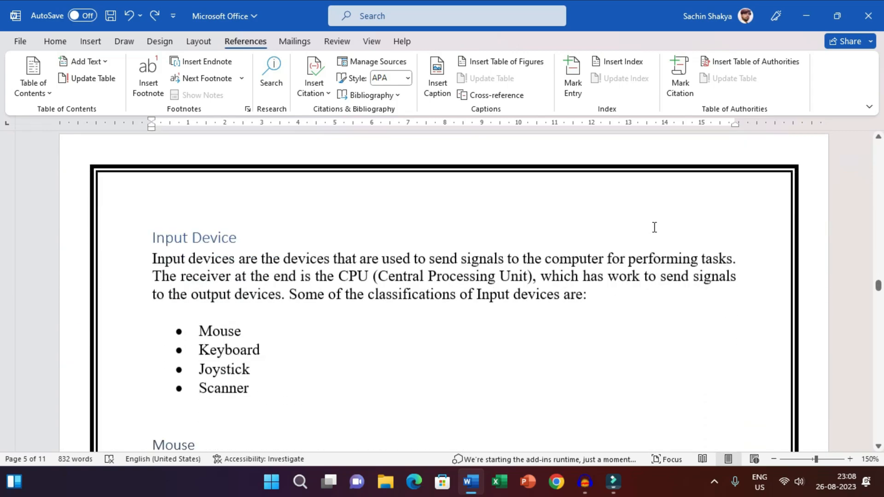
pyautogui.scroll(-5, 655, 228)
pyautogui.scroll(-15, 654, 229)
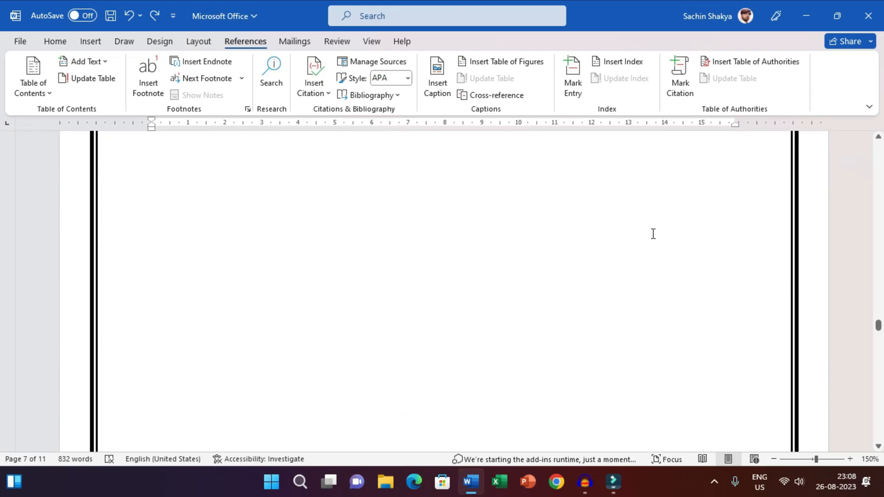
pyautogui.scroll(-12, 653, 233)
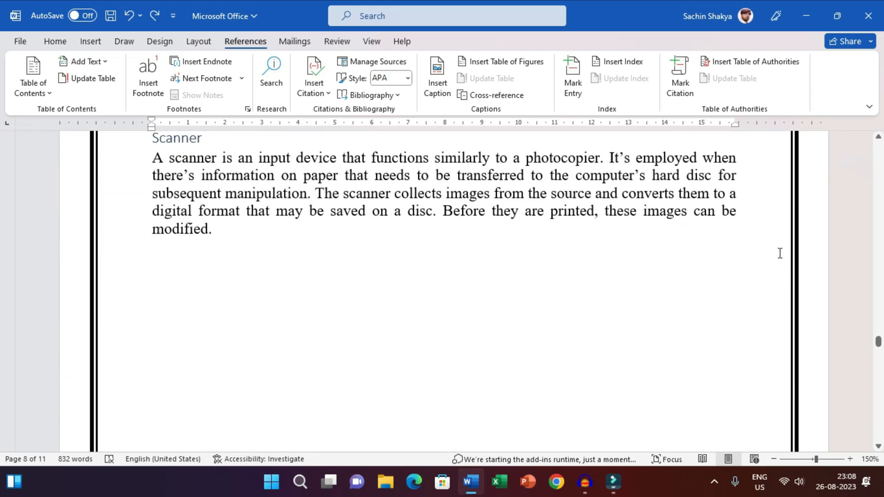
pyautogui.scroll(5, 809, 300)
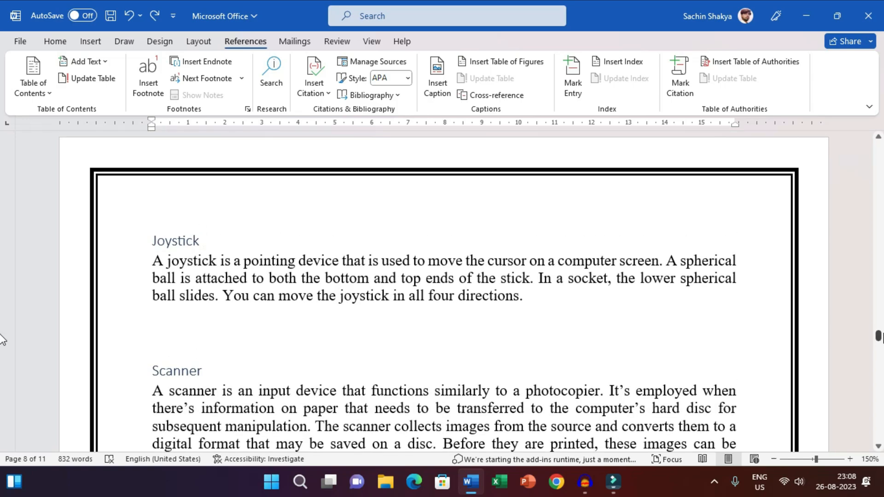
# Insert an Automatic Table 2 table of contents on the blank first page.
pyautogui.moveTo(878, 339); pyautogui.dragTo(873, 133)
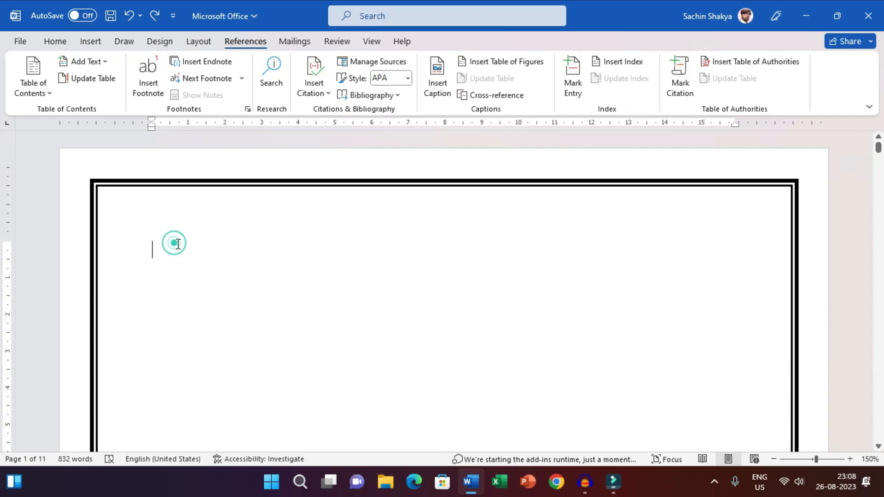
pyautogui.click(33, 88)
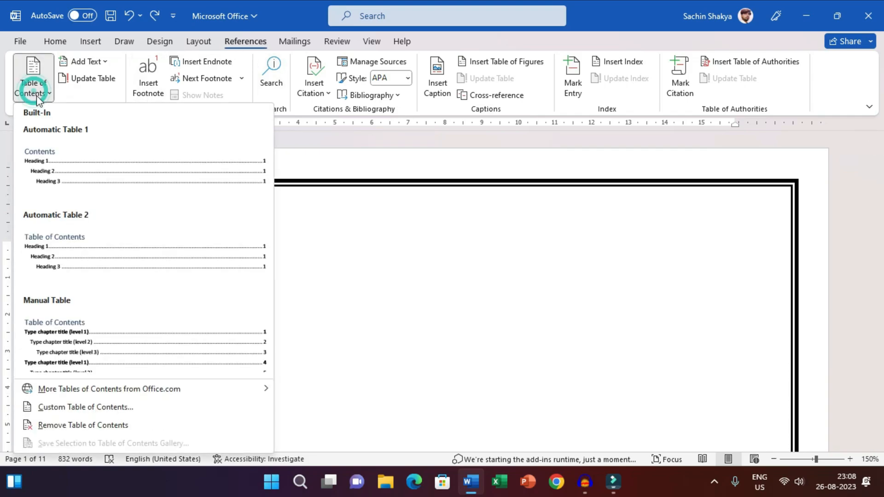
pyautogui.click(75, 247)
# Examine the entries, heading levels and page numbers in the inserted table of contents.
pyautogui.scroll(3, 681, 251)
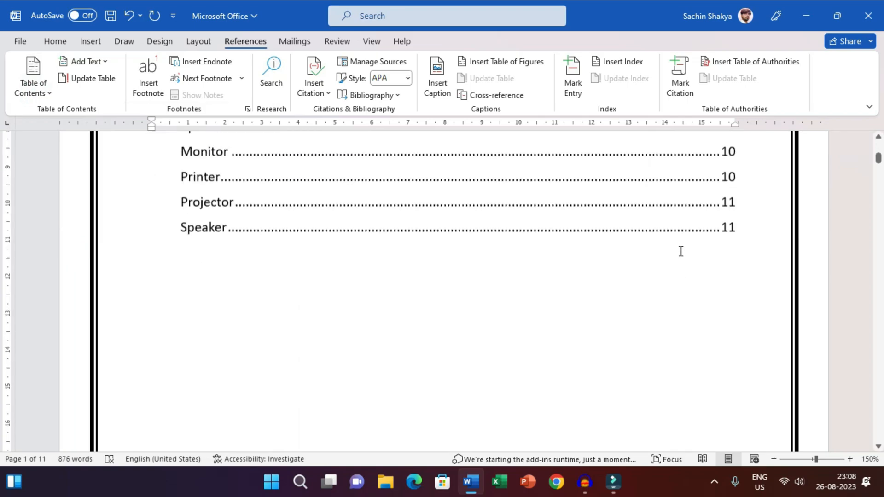
pyautogui.keyDown('ctrl'); pyautogui.scroll(-2, 710, 247); pyautogui.keyUp('ctrl')
pyautogui.scroll(5, 760, 260)
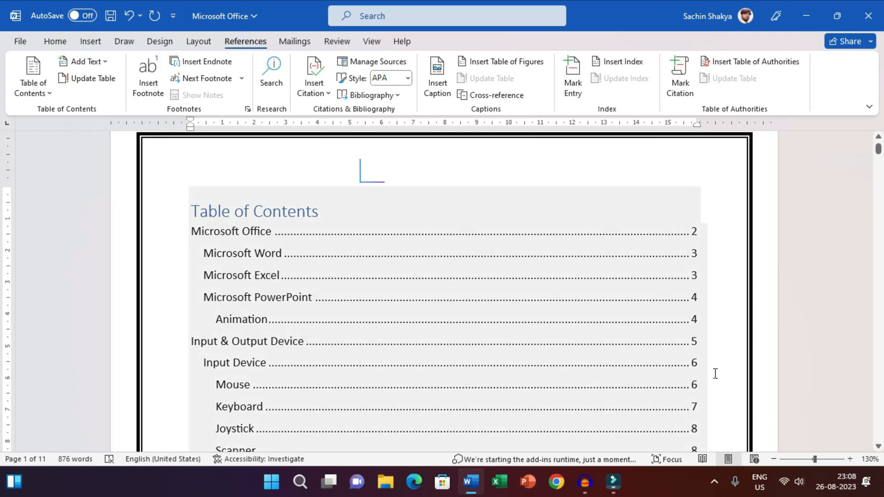
pyautogui.click(740, 322)
pyautogui.click(723, 272)
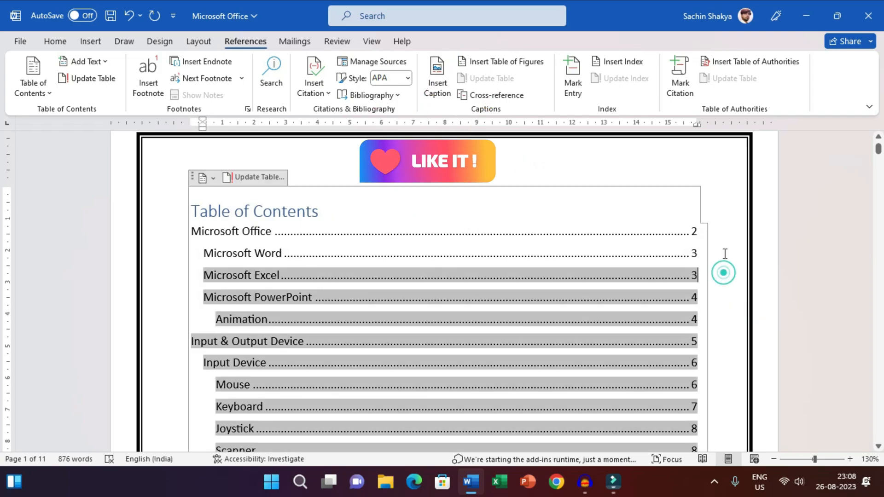
pyautogui.click(723, 222)
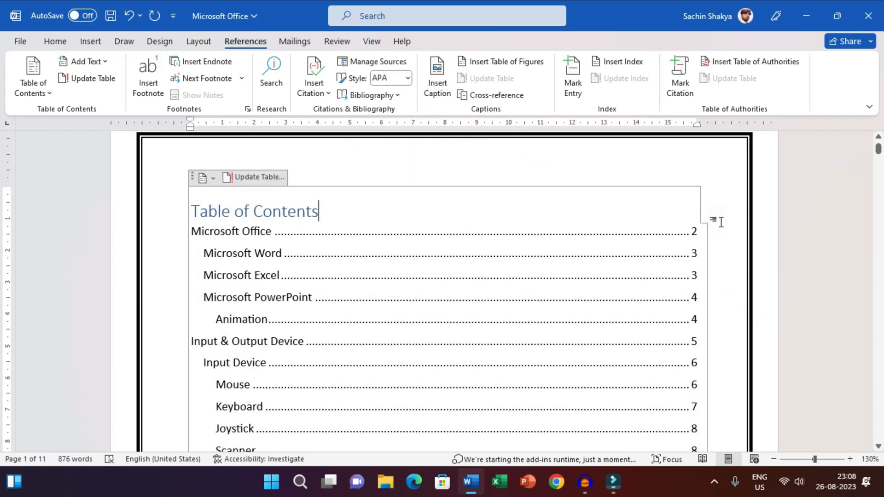
pyautogui.scroll(-5, 721, 222)
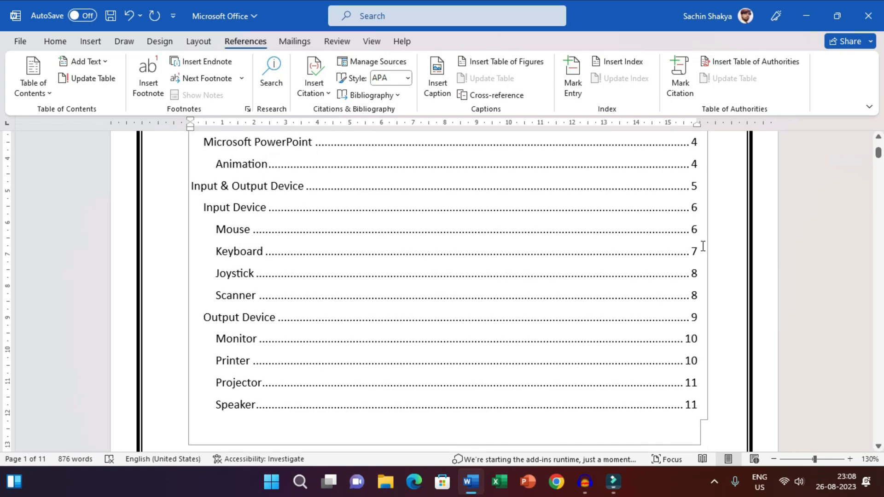
# Follow the Mouse entry's link from the table of contents to its section, and return to the contents list.
pyautogui.click(236, 235)
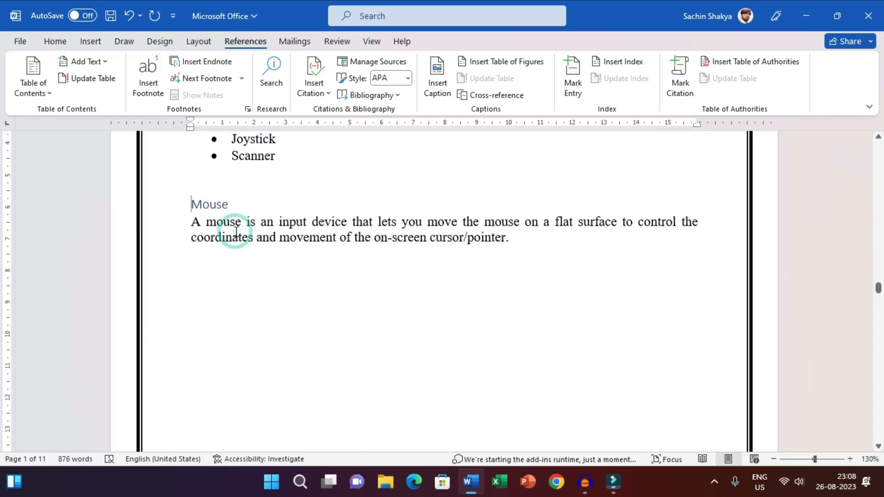
pyautogui.click(538, 242)
pyautogui.moveTo(878, 285); pyautogui.dragTo(879, 142)
pyautogui.click(740, 271)
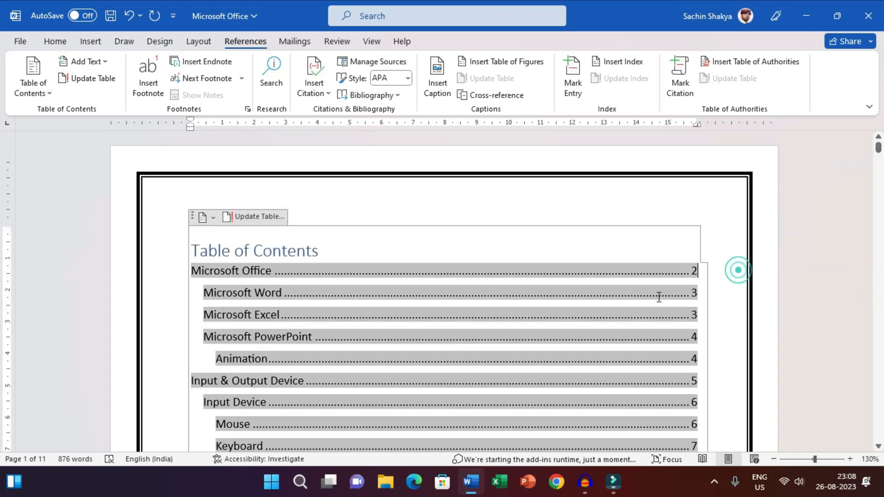
pyautogui.scroll(-2, 629, 277)
pyautogui.scroll(-2, 629, 277)
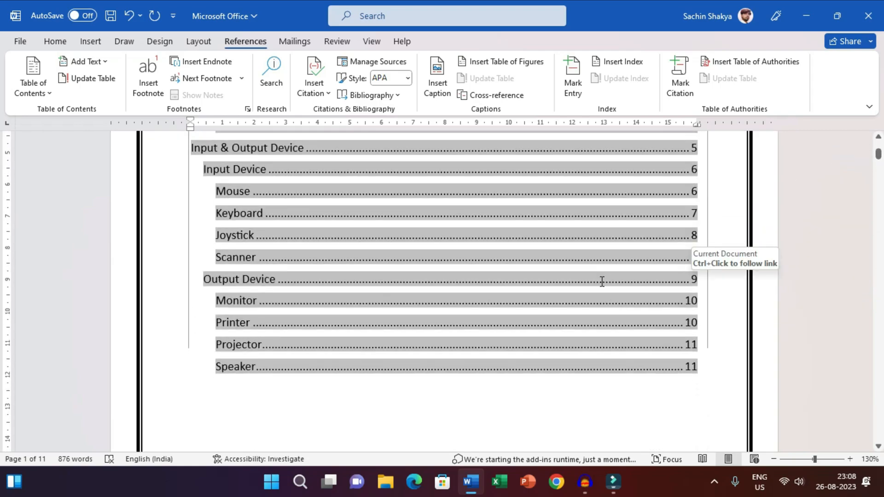
# Create a new blank document and insert a page break on its first page.
pyautogui.hotkey('ctrl', 'n')
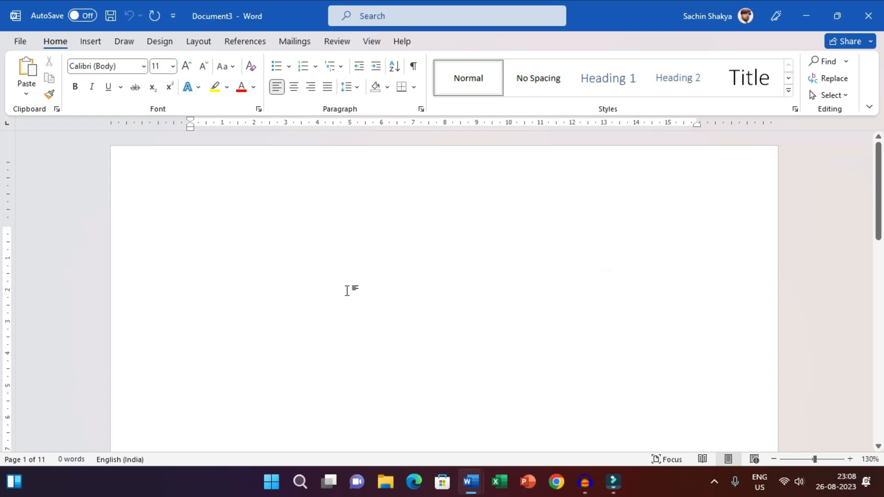
pyautogui.click(278, 259)
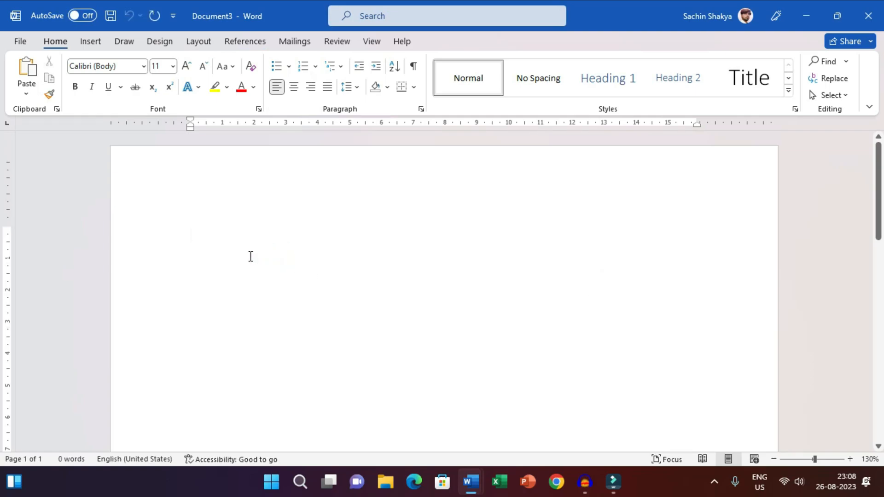
pyautogui.hotkey('ctrl', 'Return')
pyautogui.scroll(-3, 275, 251)
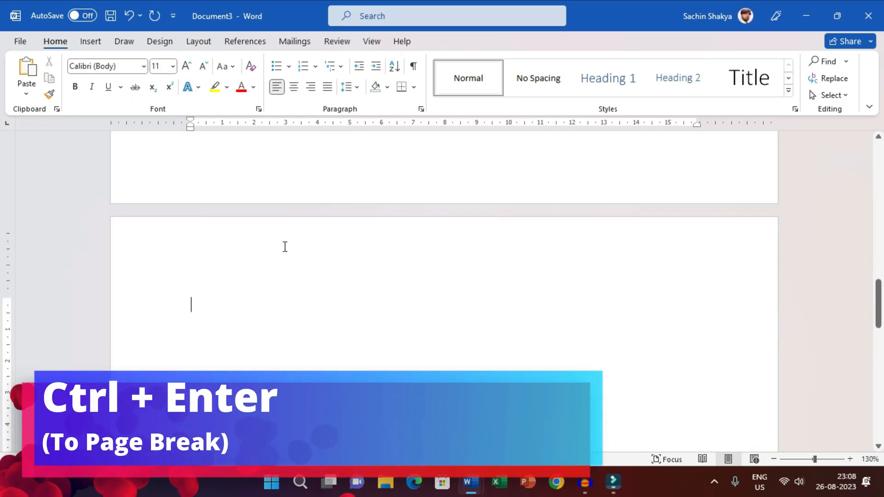
# Minimize both Word windows and open the desktop text file Table of Contents maximized in Notepad.
pyautogui.click(805, 15)
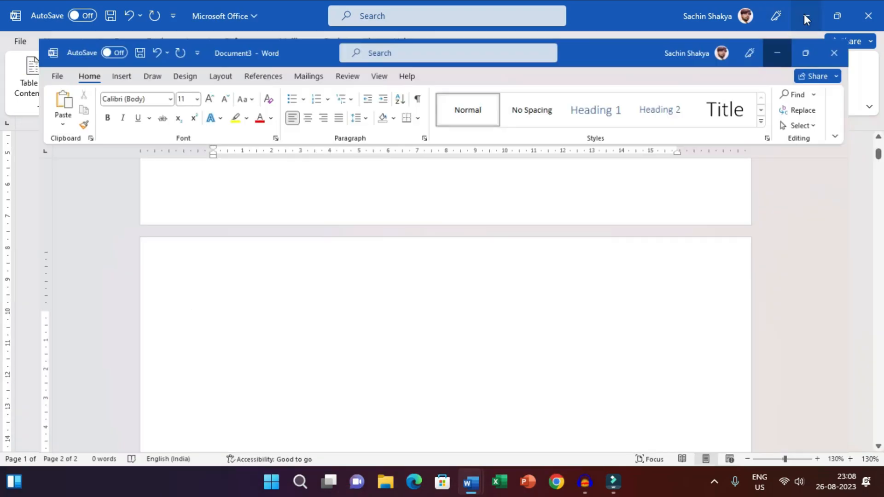
pyautogui.click(805, 16)
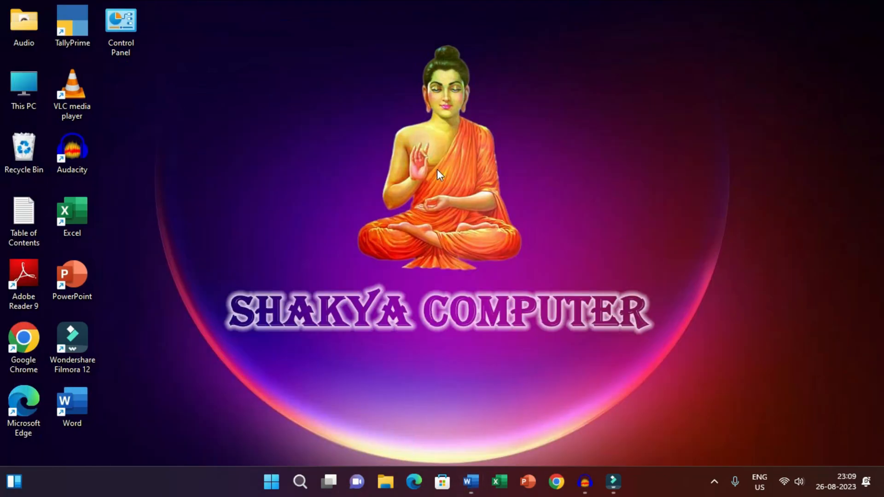
pyautogui.doubleClick(23, 219)
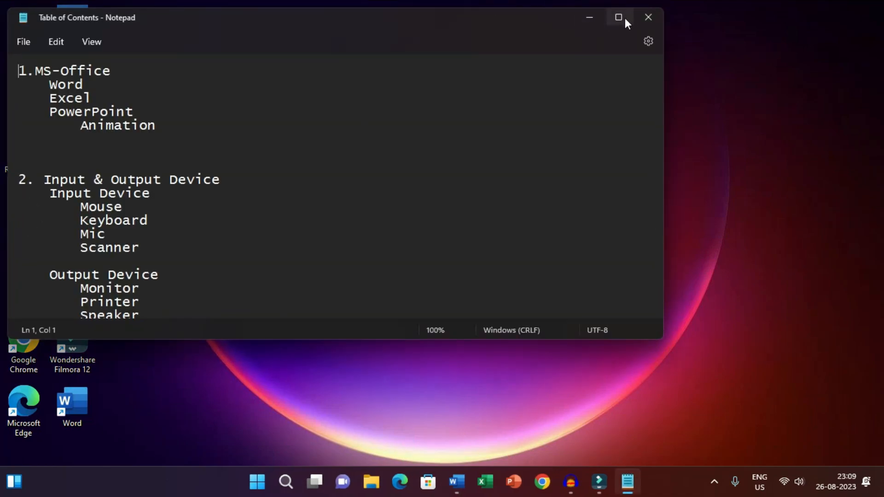
pyautogui.click(618, 17)
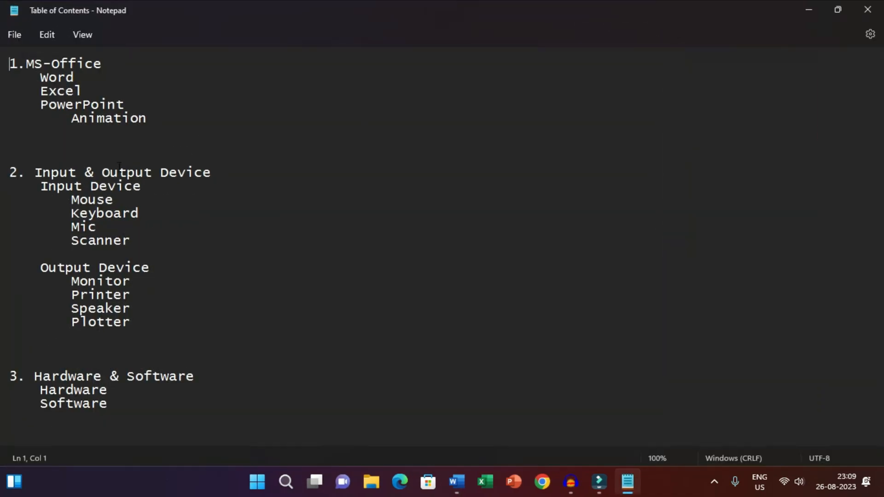
# Review the MS-Office topic in the outline by highlighting it with its subtopics Word, Excel and PowerPoint.
pyautogui.tripleClick(132, 63)
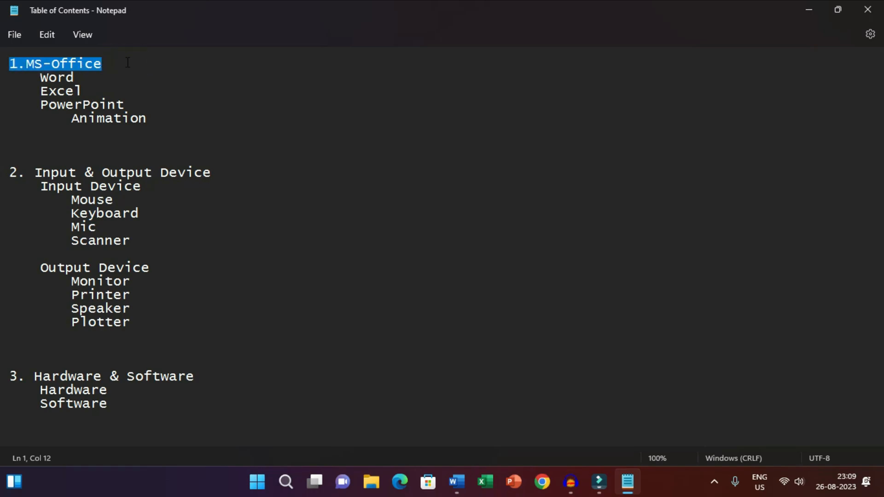
pyautogui.click(126, 62)
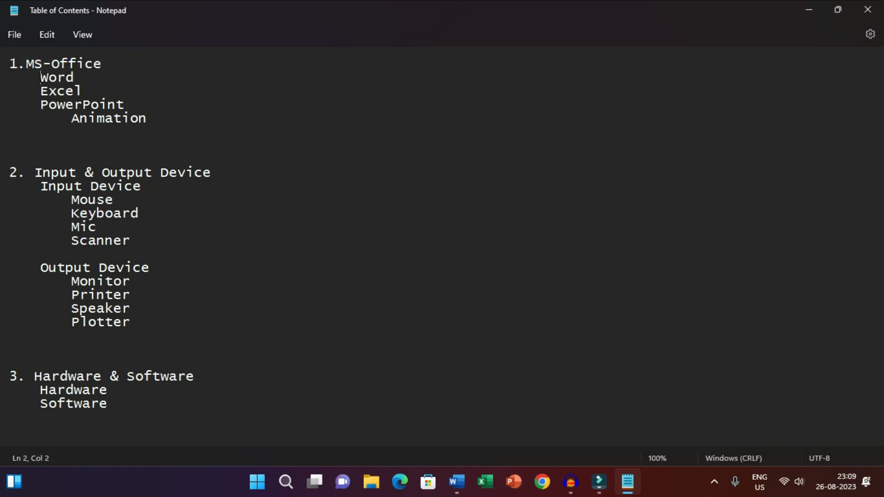
pyautogui.moveTo(41, 78); pyautogui.dragTo(65, 105)
pyautogui.moveTo(60, 64); pyautogui.dragTo(73, 106)
pyautogui.moveTo(132, 106); pyautogui.dragTo(19, 57)
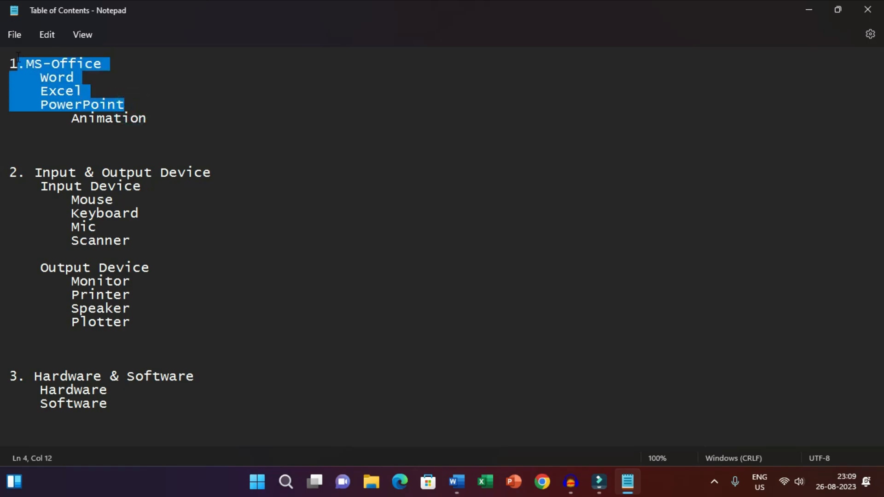
# Review the Animation entry in the outline by highlighting it beneath its parent subtopic PowerPoint.
pyautogui.click(76, 110)
pyautogui.moveTo(150, 118); pyautogui.dragTo(70, 117)
pyautogui.click(38, 100)
pyautogui.doubleClick(38, 101)
pyautogui.click(140, 119)
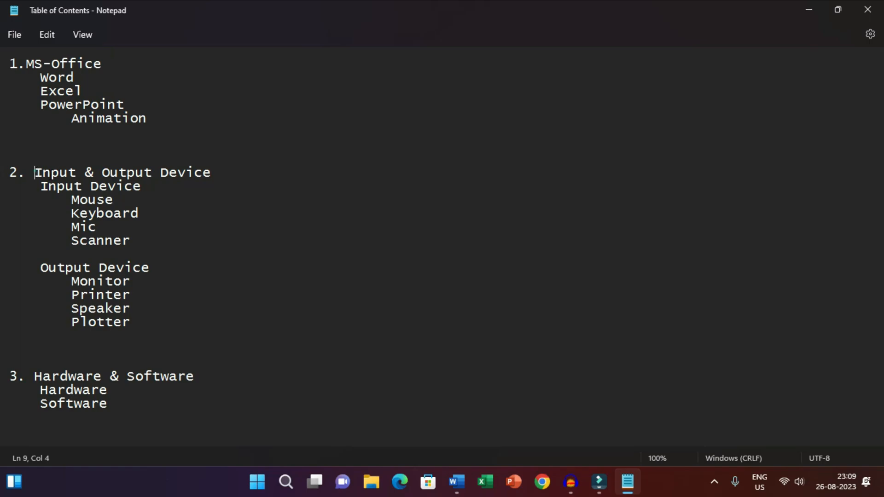
# Review the Input & Output Device topic by highlighting its title and its Input Device and Output Device subtopics.
pyautogui.moveTo(34, 172); pyautogui.dragTo(220, 177)
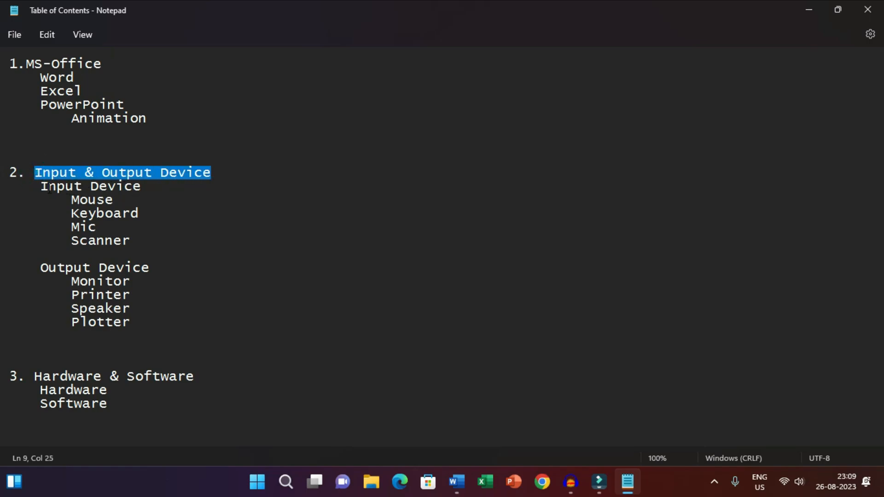
pyautogui.moveTo(41, 187); pyautogui.dragTo(140, 187)
pyautogui.moveTo(56, 268); pyautogui.dragTo(149, 269)
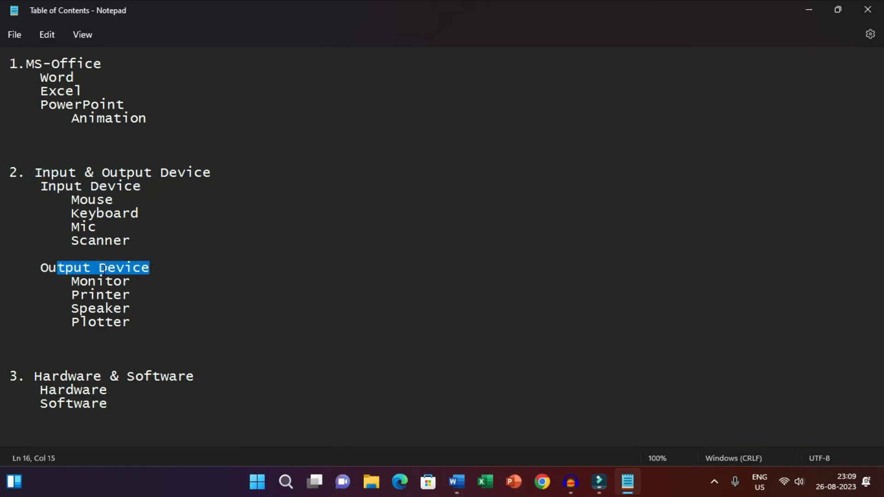
pyautogui.click(100, 268)
pyautogui.moveTo(68, 173); pyautogui.dragTo(167, 173)
# Examine the individual devices under Input Device and Output Device, highlighting the Mouse to Scanner entries.
pyautogui.click(89, 201)
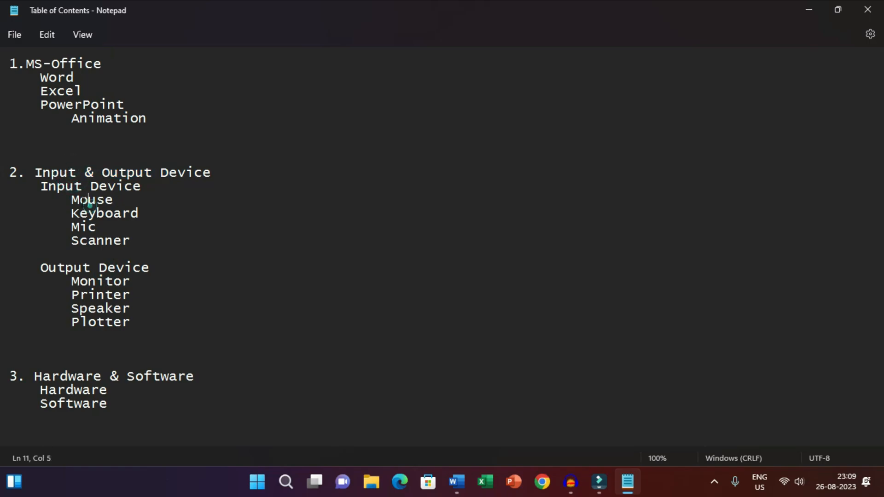
pyautogui.click(79, 214)
pyautogui.moveTo(140, 241); pyautogui.dragTo(57, 198)
pyautogui.click(50, 185)
pyautogui.moveTo(144, 326)
pyautogui.mouseDown()
pyautogui.moveTo(42, 282)
pyautogui.moveTo(141, 325)
pyautogui.mouseUp()
pyautogui.click(73, 266)
pyautogui.click(112, 241)
pyautogui.moveTo(139, 240); pyautogui.dragTo(73, 214)
pyautogui.click(201, 250)
pyautogui.moveTo(165, 203); pyautogui.dragTo(66, 201)
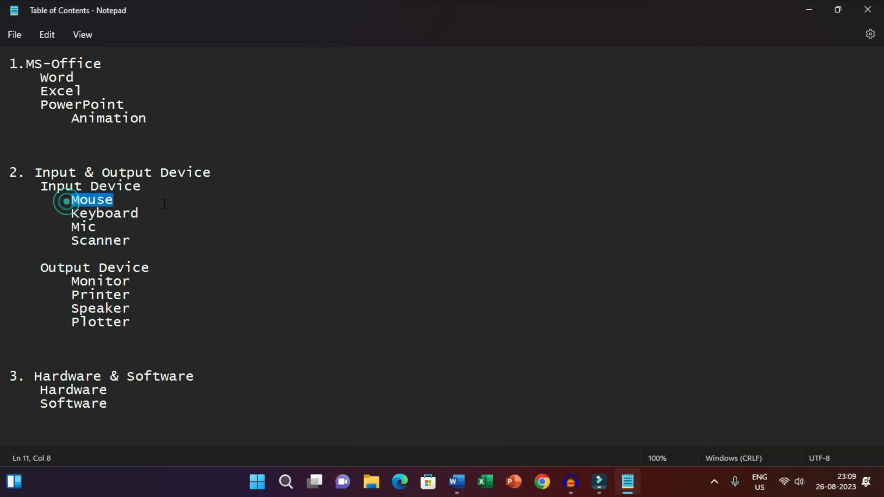
pyautogui.click(168, 205)
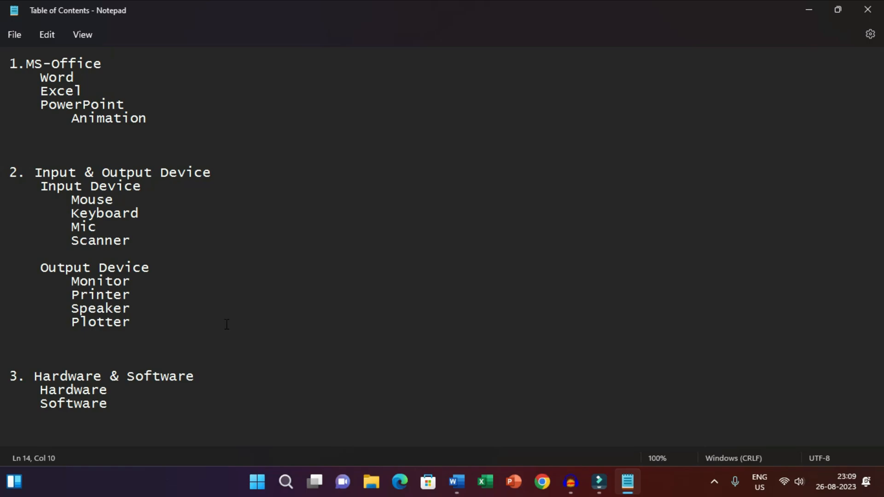
# Minimize the outline, switch back to the blank Word document and place the cursor on its second page.
pyautogui.click(809, 10)
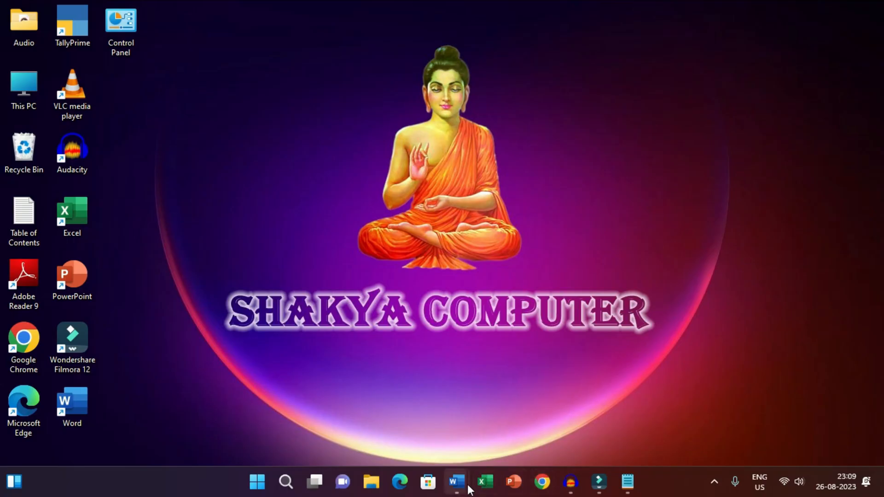
pyautogui.click(465, 482)
pyautogui.click(523, 425)
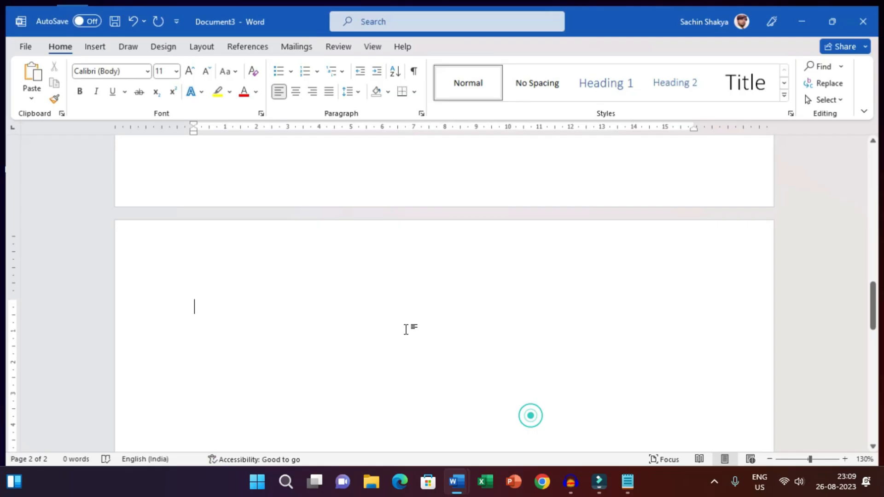
pyautogui.scroll(5, 304, 290)
pyautogui.scroll(5, 296, 272)
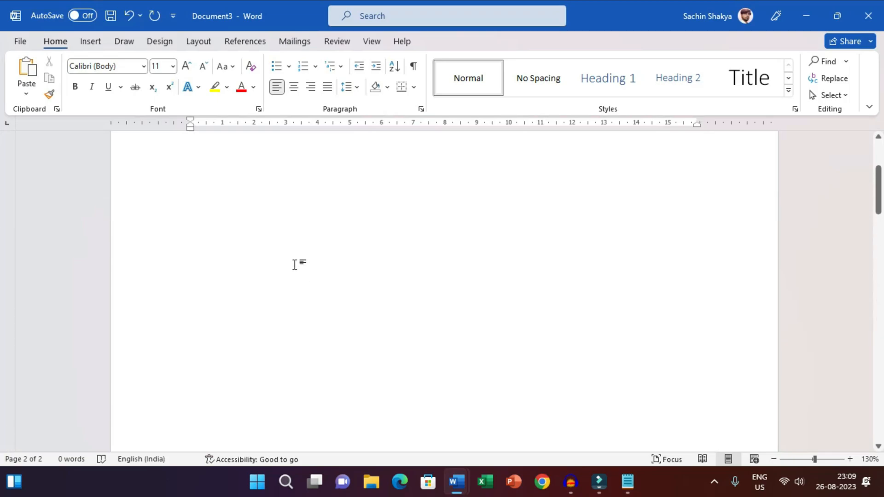
pyautogui.click(208, 213)
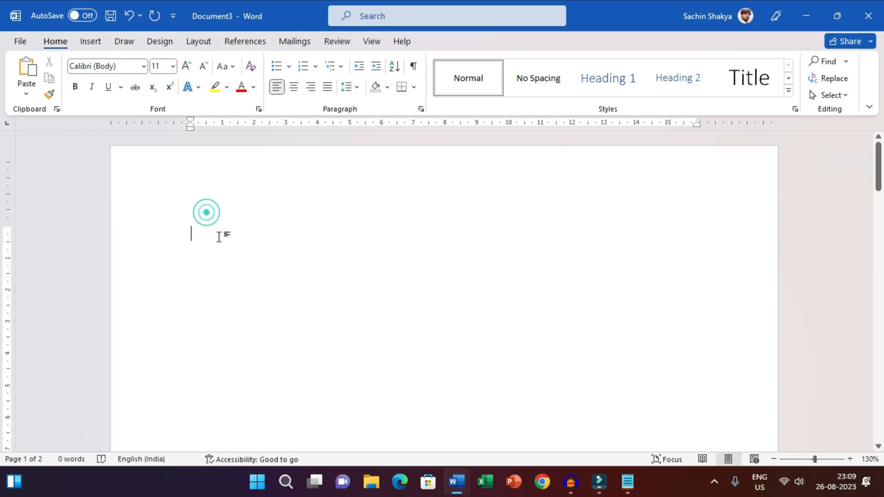
pyautogui.scroll(-10, 239, 257)
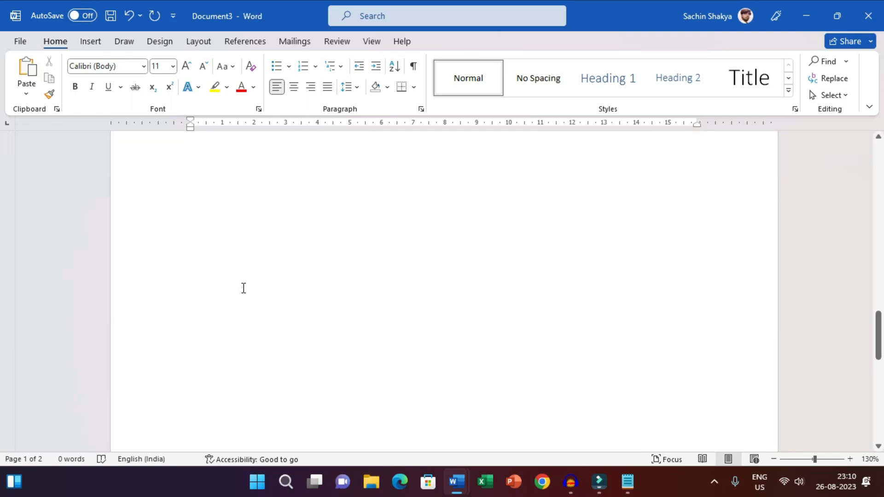
pyautogui.click(243, 288)
pyautogui.scroll(3, 247, 304)
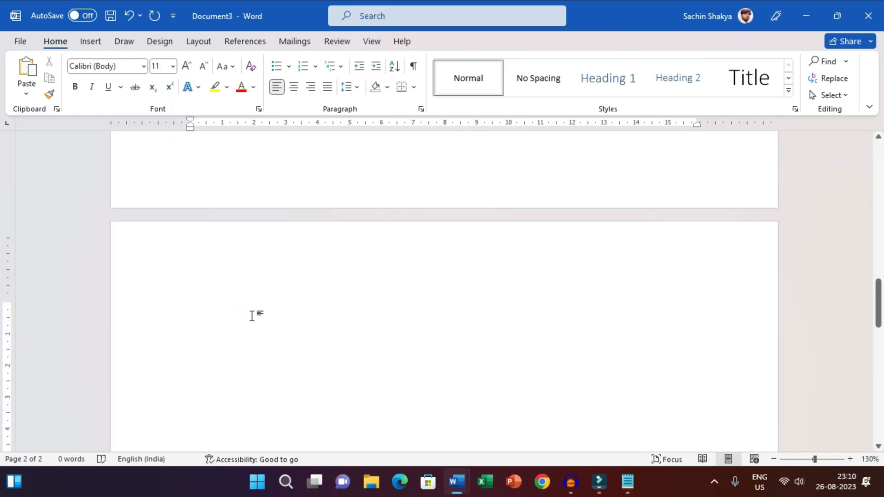
# Enter the title MS-Office on the second page and generate sample text below it with =rand(4,5).
pyautogui.write('MS-')
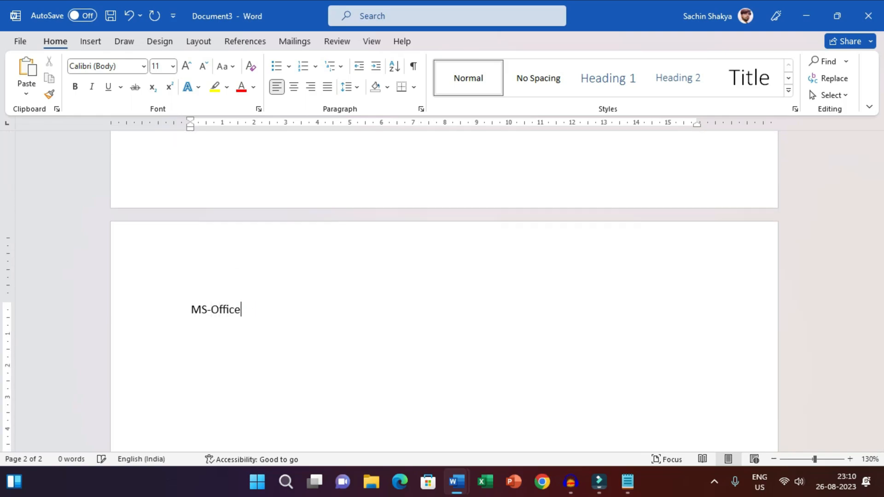
pyautogui.write('Office')
pyautogui.press('Return')
pyautogui.write('=rand(4,5)')
pyautogui.press('Return')
pyautogui.scroll(5, 280, 322)
pyautogui.scroll(1, 280, 322)
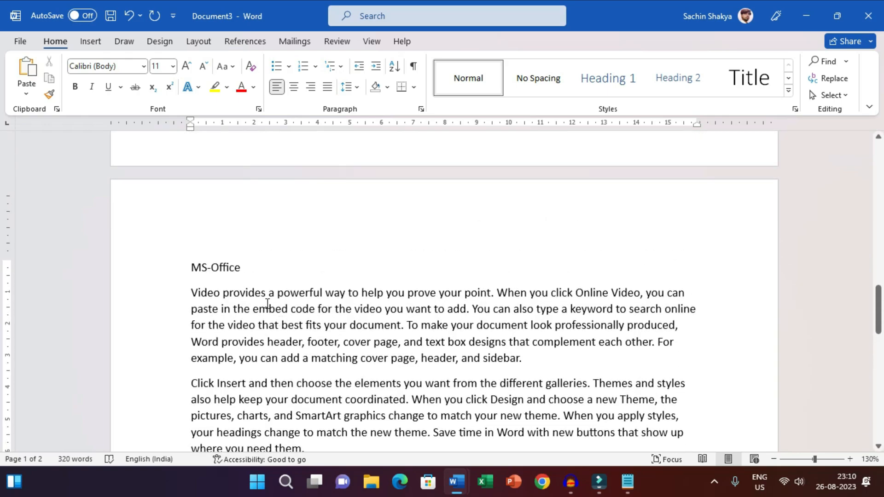
# Apply the Heading 1 style to the MS-Office title.
pyautogui.click(171, 272)
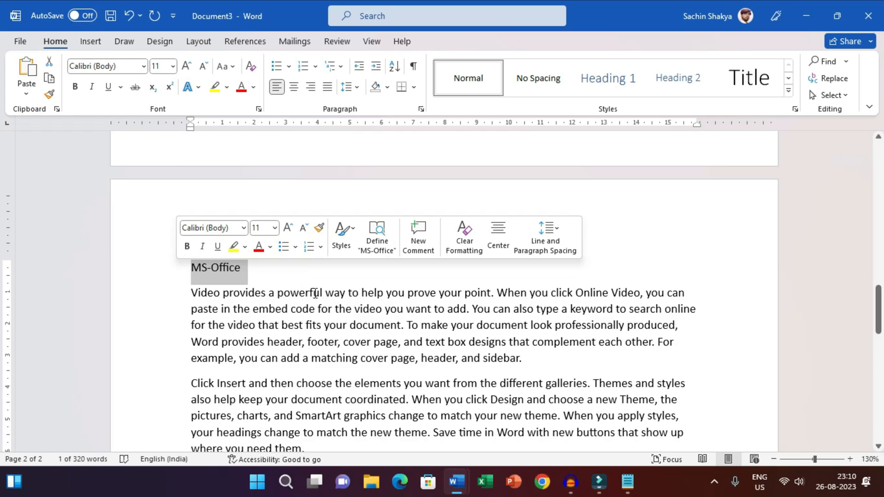
pyautogui.click(290, 357)
pyautogui.moveTo(289, 269); pyautogui.dragTo(191, 267)
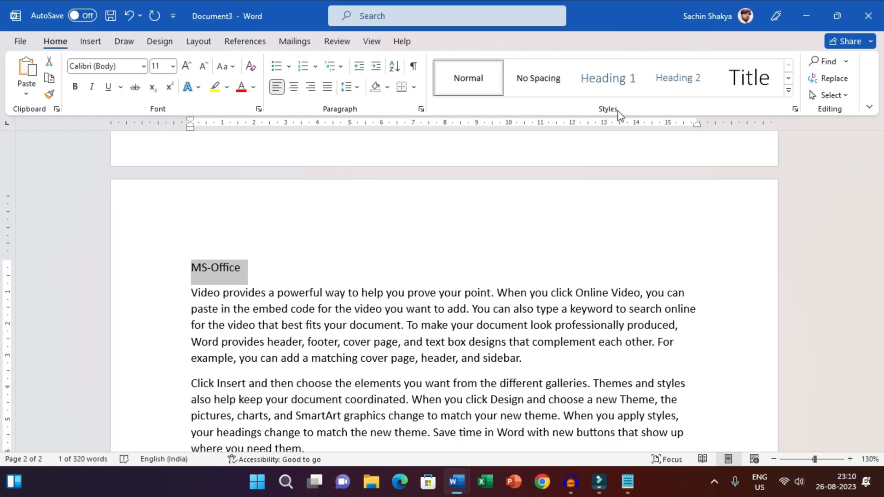
pyautogui.click(604, 83)
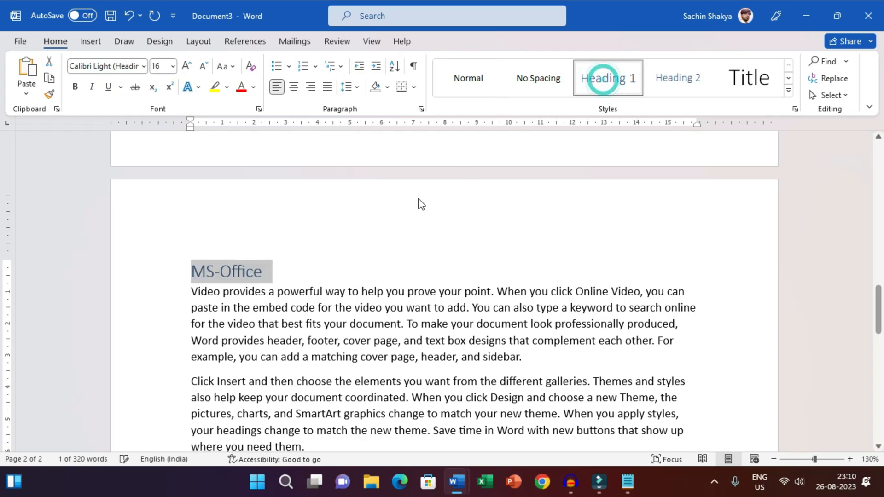
pyautogui.click(302, 310)
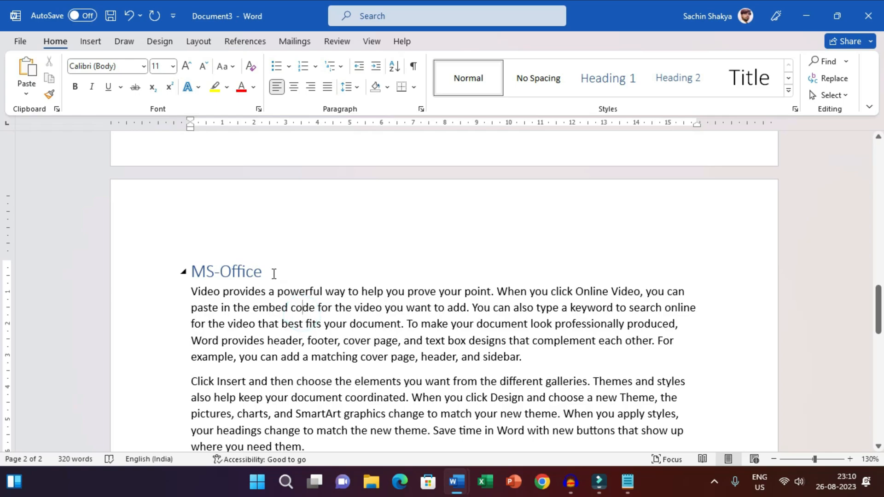
# Insert a blank line and the subtitle Word above the second sample paragraph, removing the extra empty line beneath it.
pyautogui.scroll(-3, 276, 272)
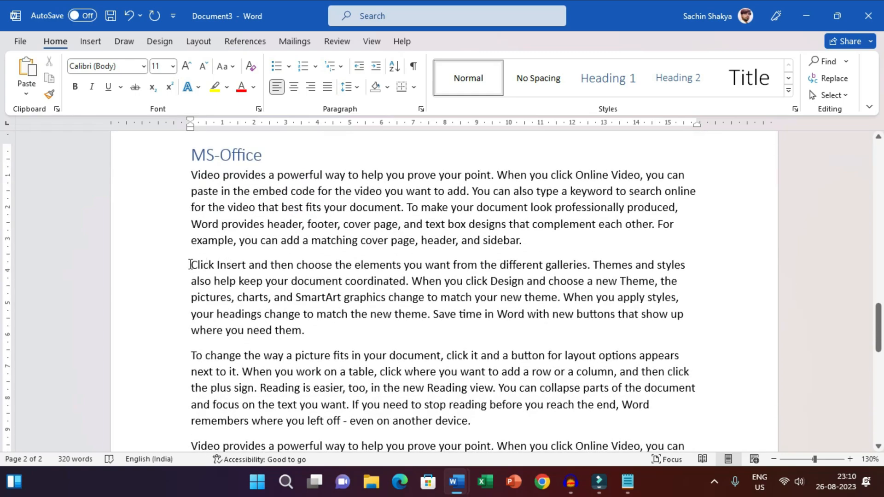
pyautogui.press('Return')
pyautogui.press('Return')
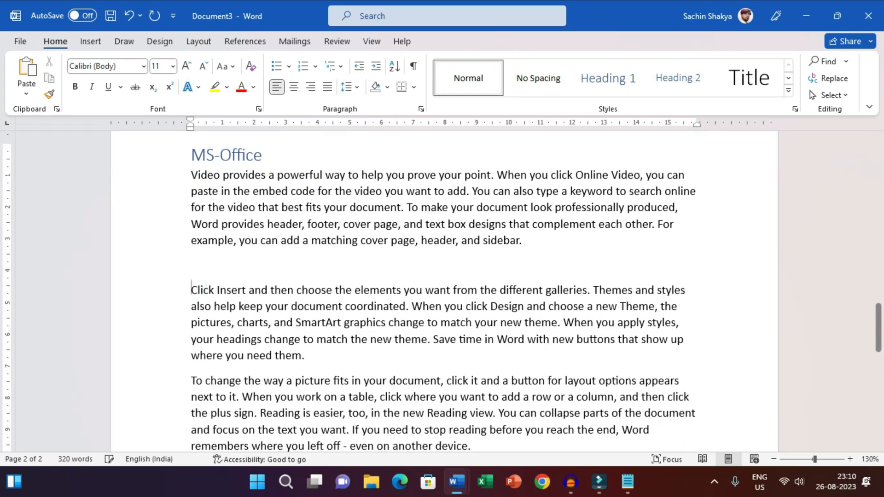
pyautogui.write('Word')
pyautogui.press('Return')
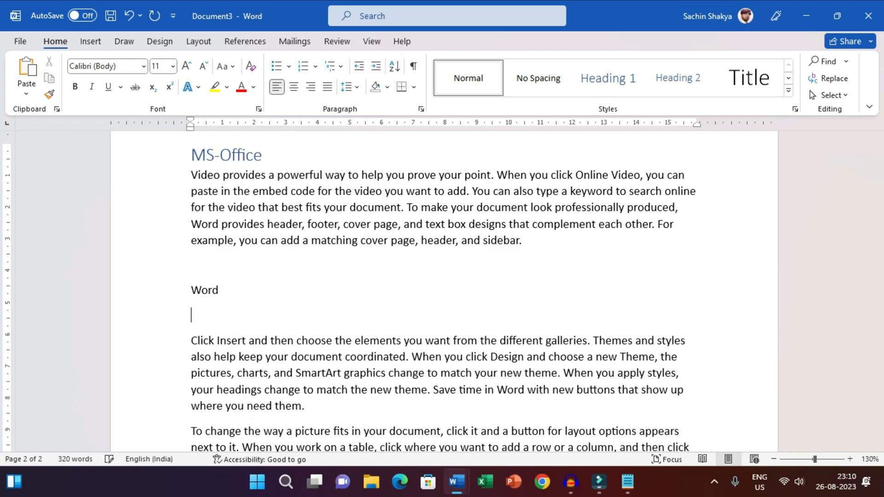
pyautogui.press('Delete')
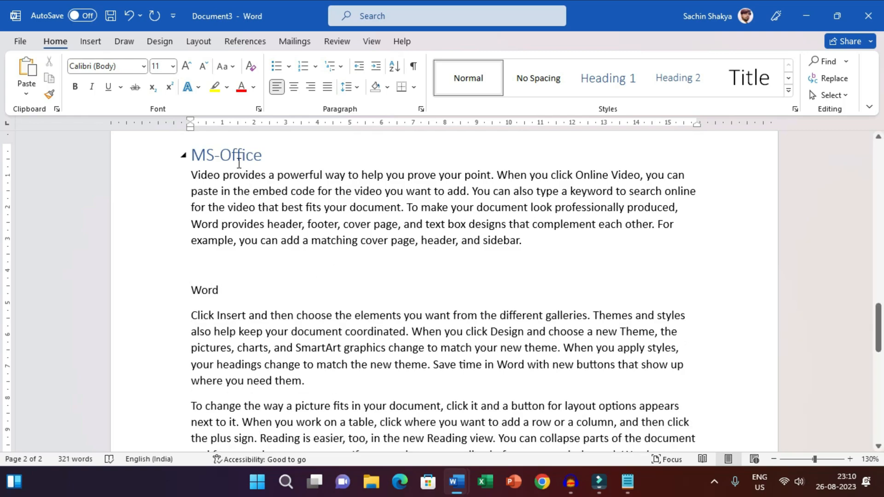
# Check the style of the MS-Office heading and apply Heading 2 to the Word subtitle.
pyautogui.click(239, 161)
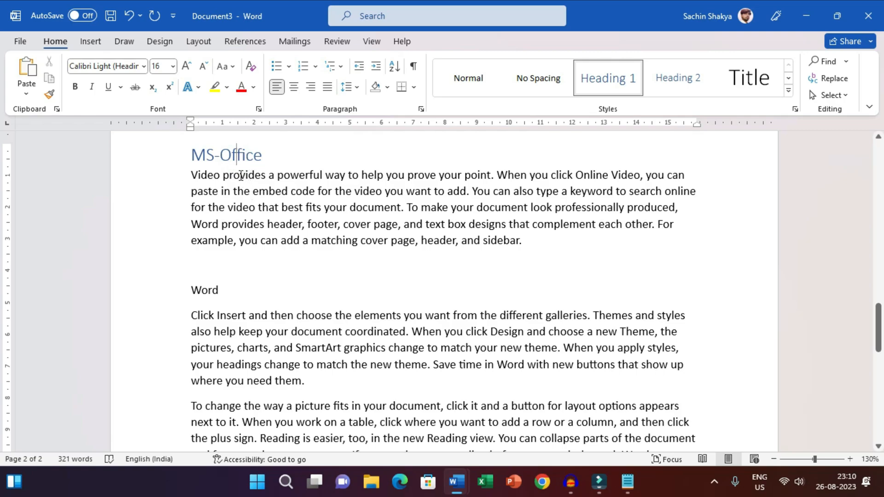
pyautogui.tripleClick(271, 157)
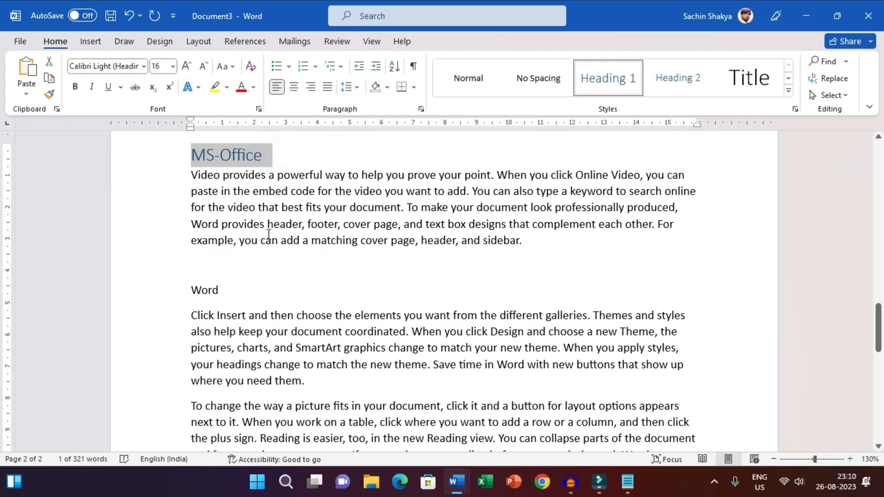
pyautogui.click(265, 232)
pyautogui.click(238, 160)
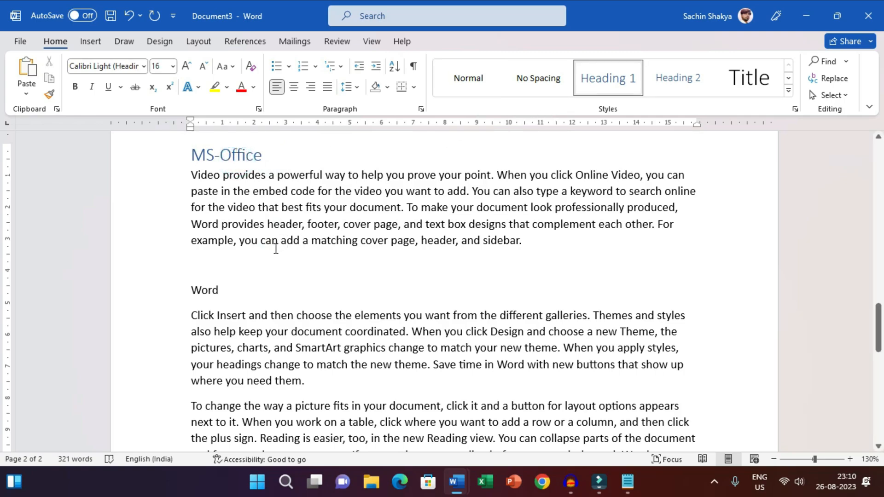
pyautogui.doubleClick(240, 294)
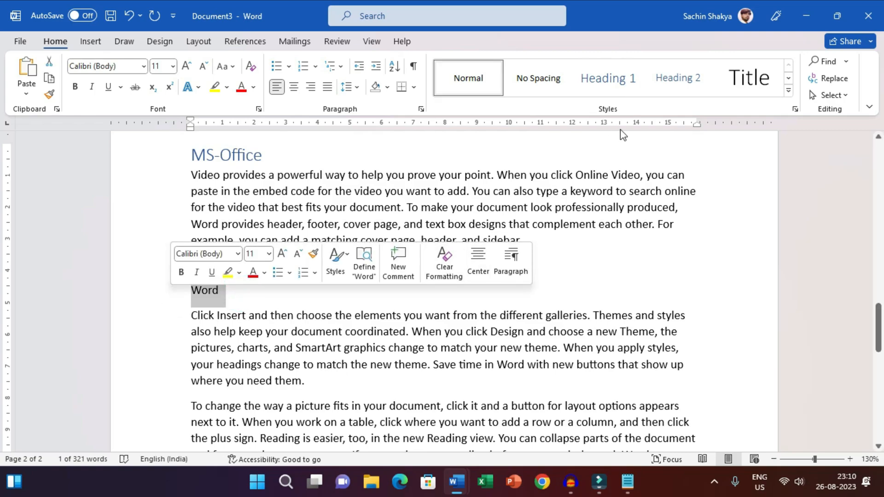
pyautogui.click(674, 79)
# Add the subtitle Excel with a blank line before it above the third sample paragraph and style it as Heading 2.
pyautogui.scroll(-3, 351, 316)
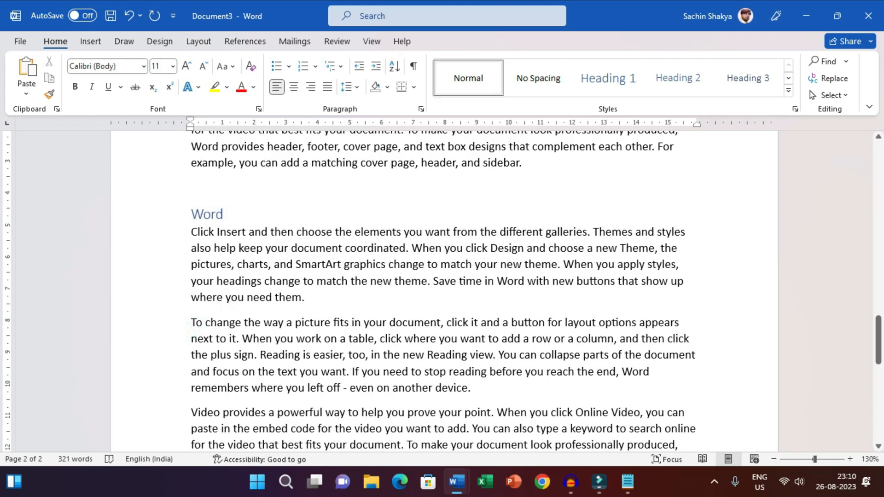
pyautogui.press('Return')
pyautogui.press('Return')
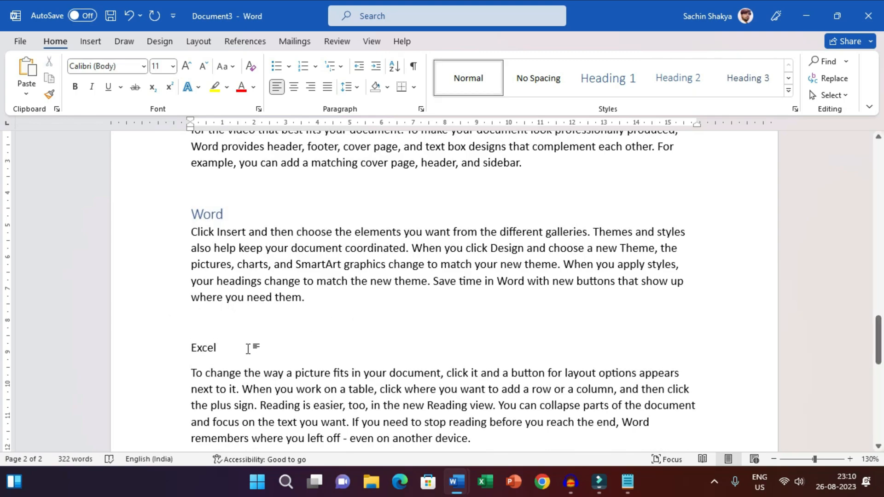
pyautogui.click(156, 353)
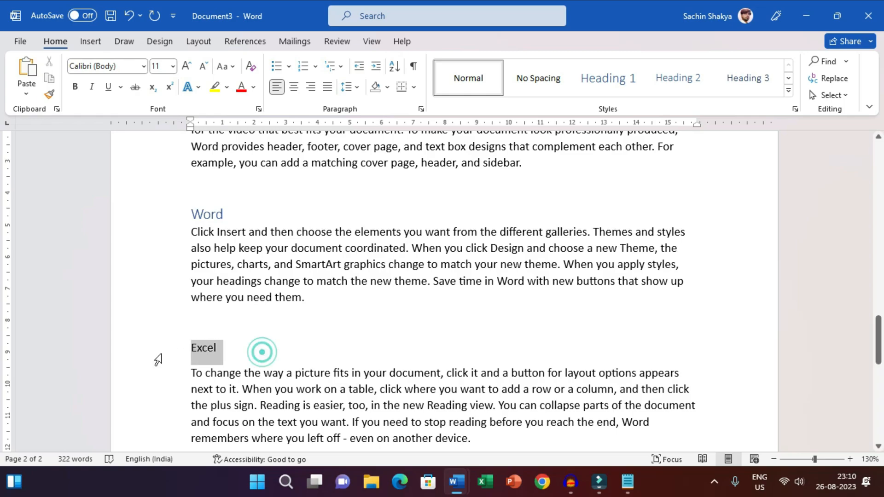
pyautogui.click(680, 75)
# Add the subtitle PowerPoint with a blank line before it above the last sample paragraph and style it as Heading 2.
pyautogui.scroll(-5, 372, 288)
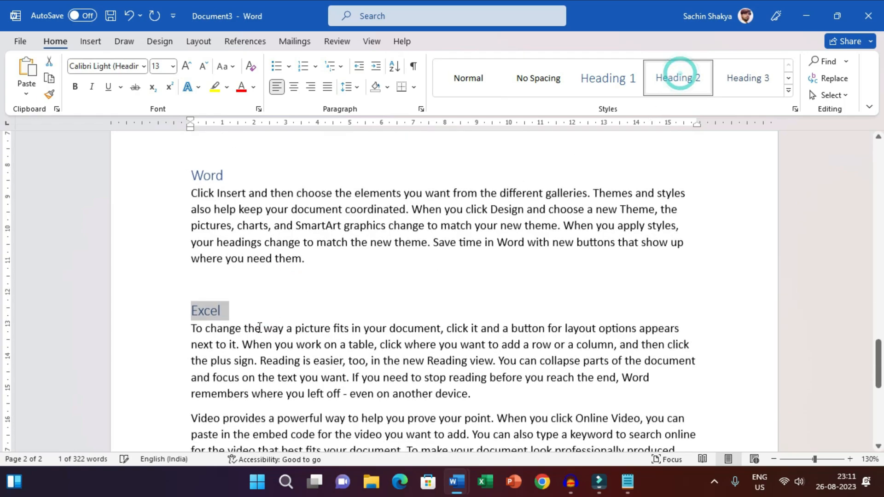
pyautogui.click(188, 264)
pyautogui.press('Return')
pyautogui.press('Return')
pyautogui.press('Up')
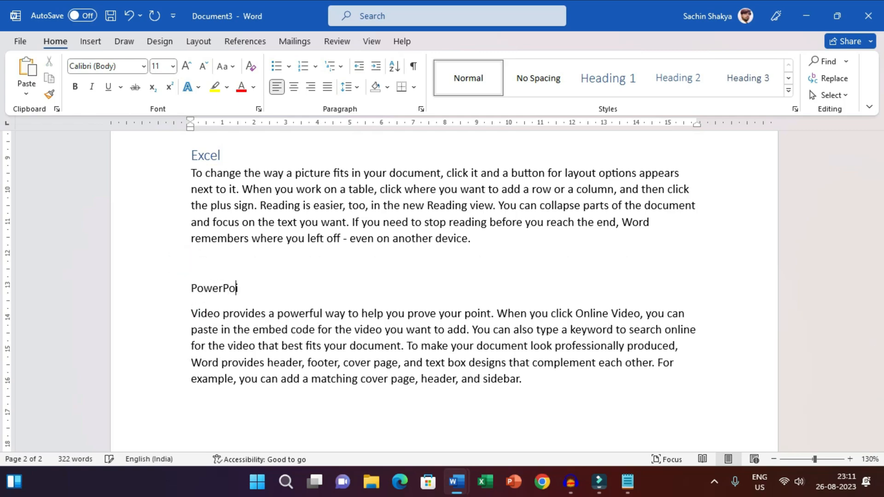
pyautogui.moveTo(273, 293); pyautogui.dragTo(144, 300)
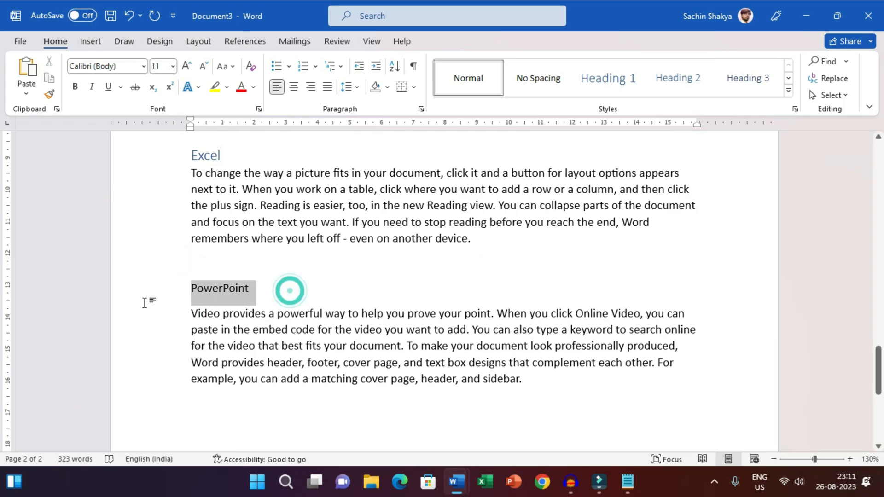
pyautogui.click(675, 82)
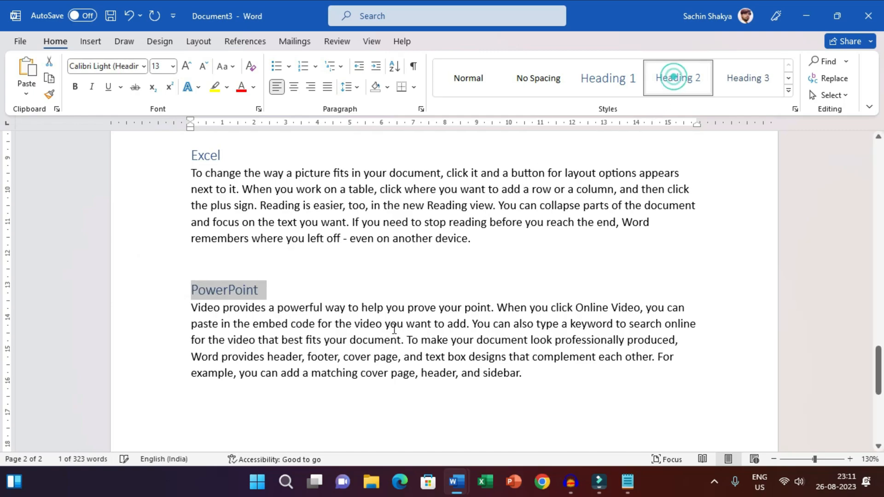
# Add the line Animation below the PowerPoint paragraph, separated by a blank line, and check the PowerPoint heading's style.
pyautogui.scroll(-2, 448, 320)
pyautogui.click(530, 324)
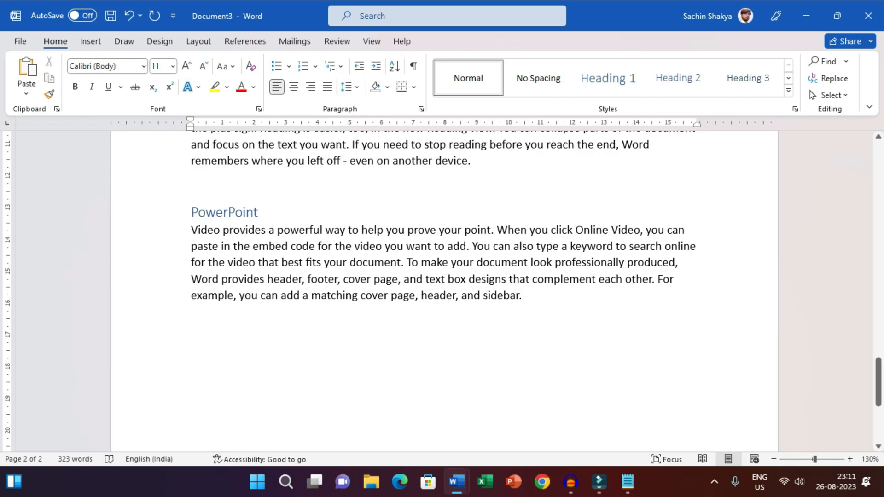
pyautogui.write('Animation')
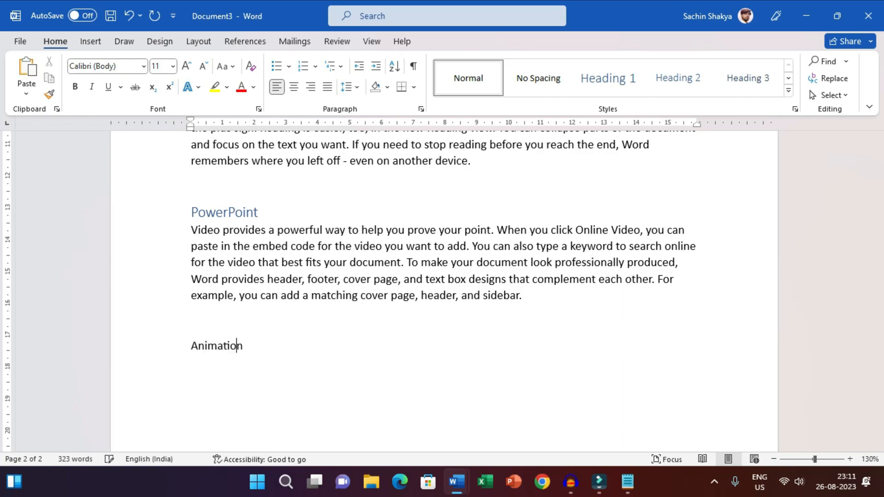
pyautogui.click(221, 346)
pyautogui.click(226, 219)
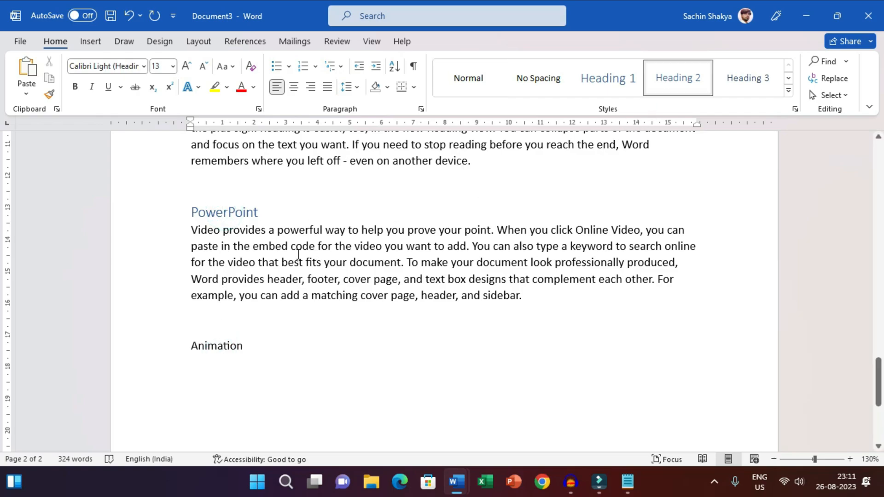
# Apply Heading 3 to the Animation line and generate a sample paragraph below it with =rand(1,8).
pyautogui.moveTo(257, 346); pyautogui.dragTo(173, 348)
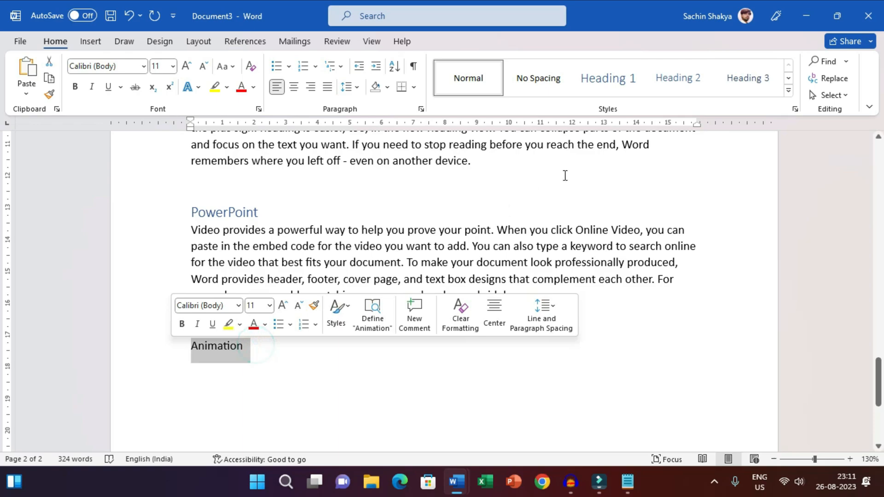
pyautogui.click(742, 79)
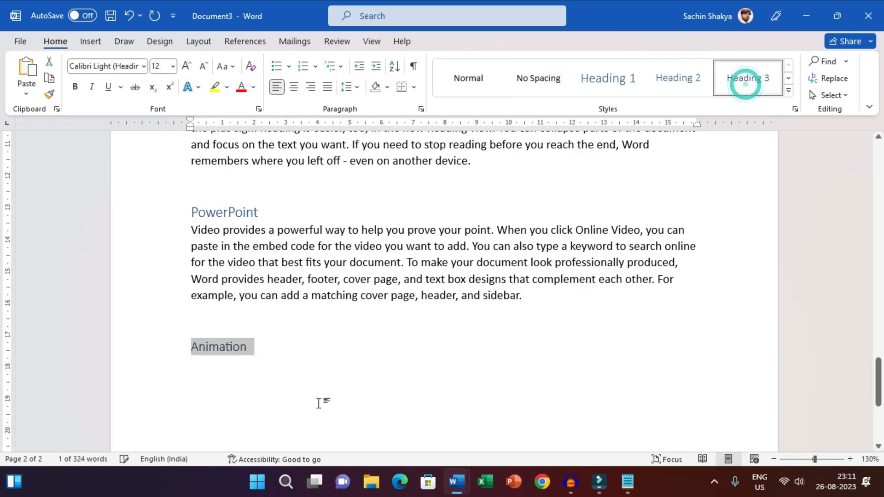
pyautogui.click(302, 402)
pyautogui.write('=ra')
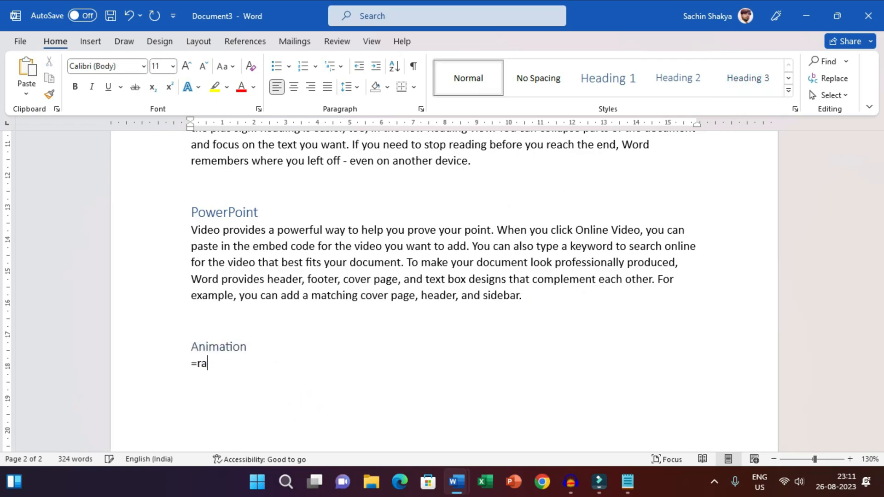
pyautogui.write('nd(1,8)')
pyautogui.press('Return')
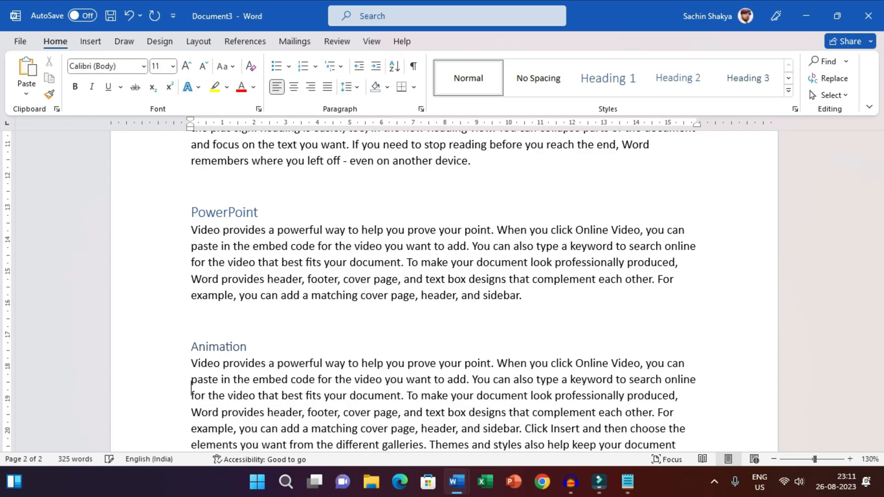
# Justify all the text in the document and review the result up to the MS-Office heading.
pyautogui.hotkey('ctrl', 'a')
pyautogui.hotkey('ctrl', 'j')
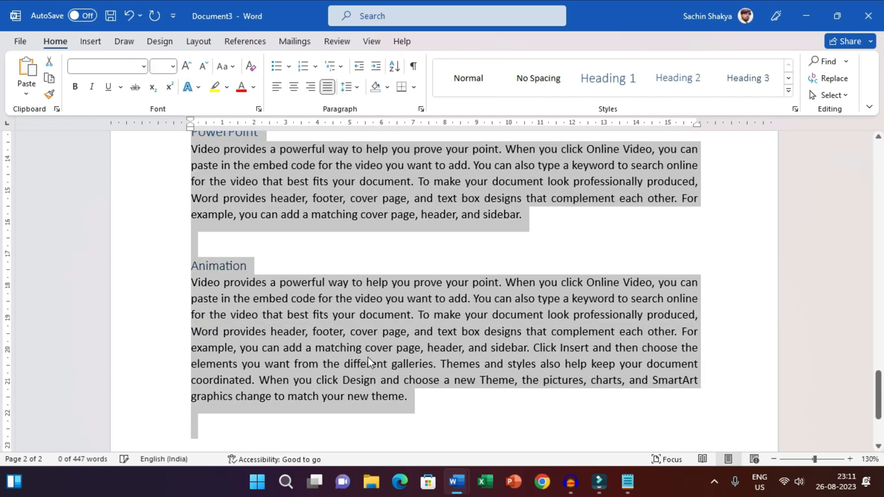
pyautogui.click(366, 352)
pyautogui.scroll(7, 341, 313)
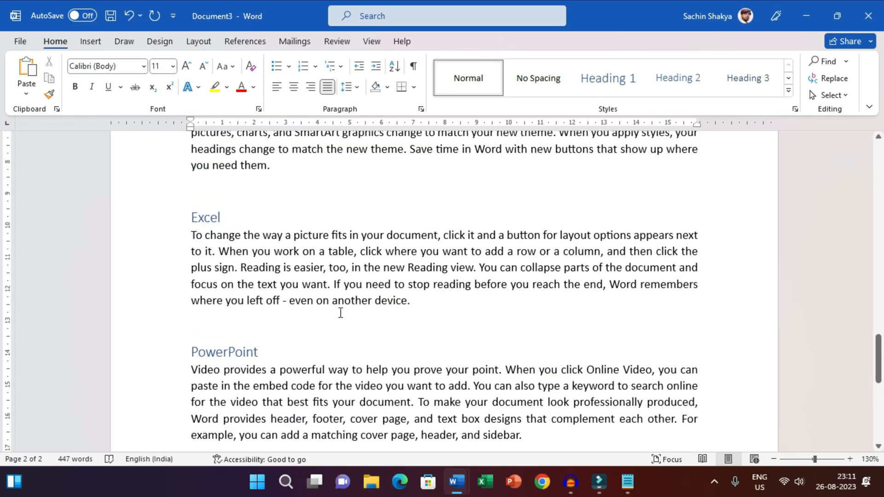
pyautogui.scroll(3, 341, 313)
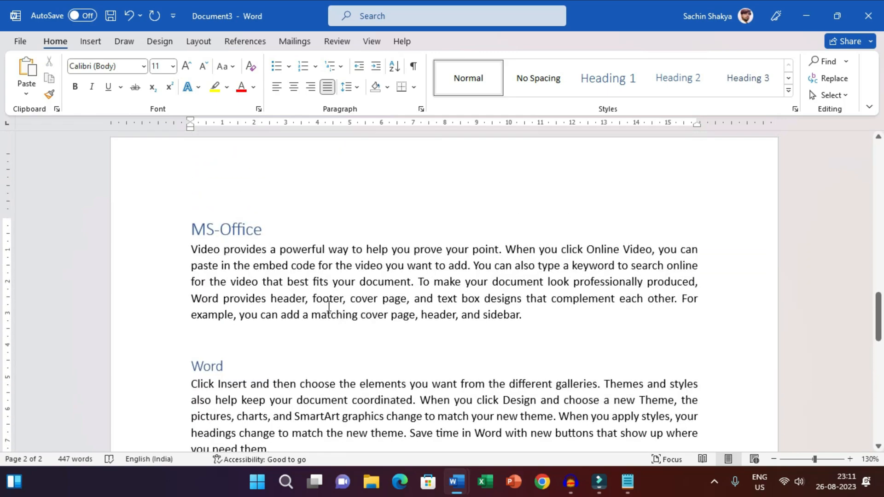
# Insert page breaks on the blank lines above the Word, Excel and PowerPoint headings so each topic starts on its own page.
pyautogui.scroll(-3, 293, 288)
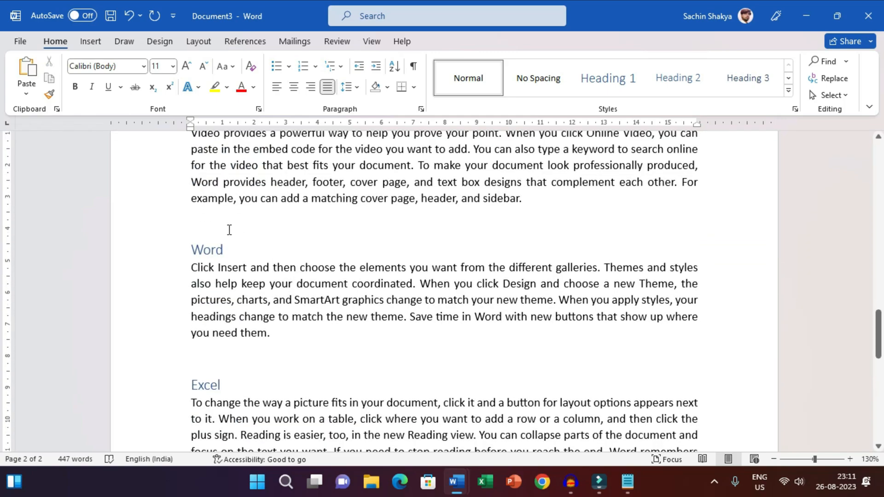
pyautogui.click(229, 230)
pyautogui.hotkey('ctrl', 'Return')
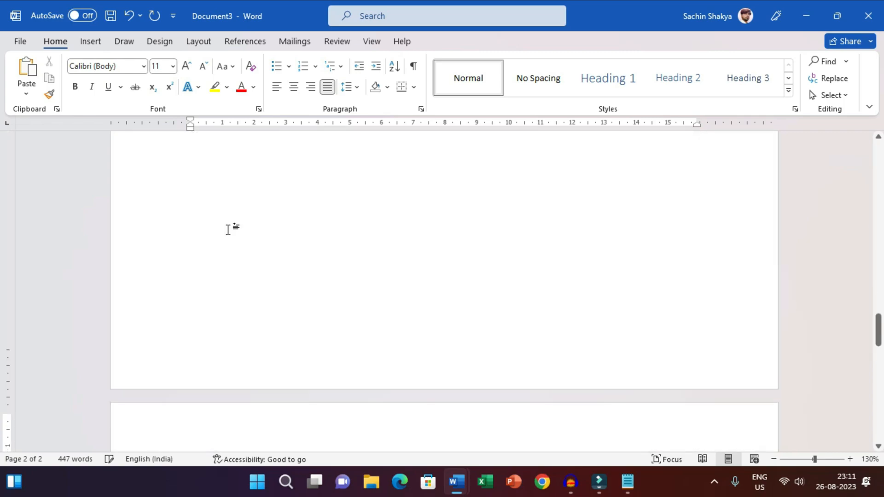
pyautogui.click(225, 364)
pyautogui.hotkey('ctrl', 'Return')
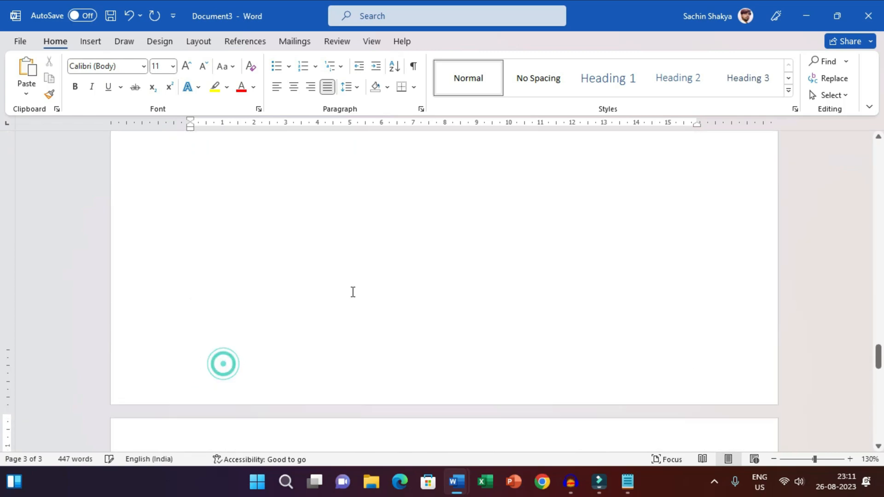
pyautogui.scroll(-2, 276, 277)
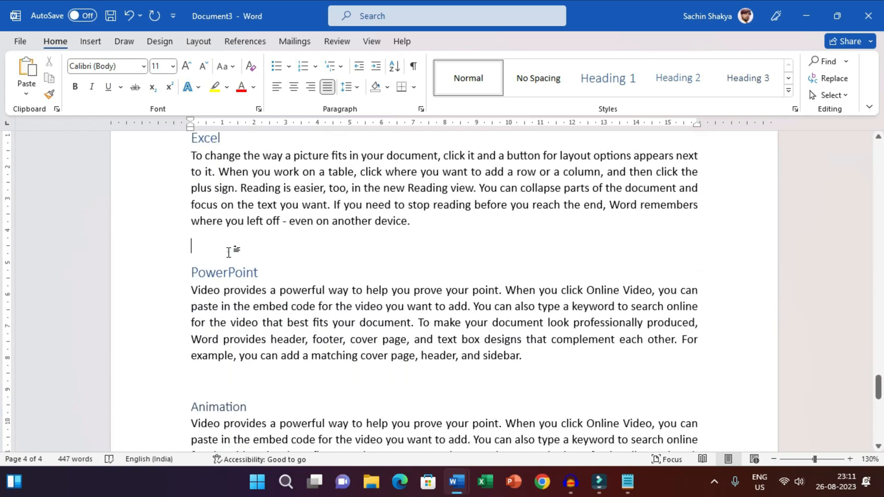
pyautogui.click(229, 250)
pyautogui.hotkey('ctrl', 'Return')
# Insert a page break on the empty line below the Animation paragraph to start a new page.
pyautogui.scroll(-8, 243, 263)
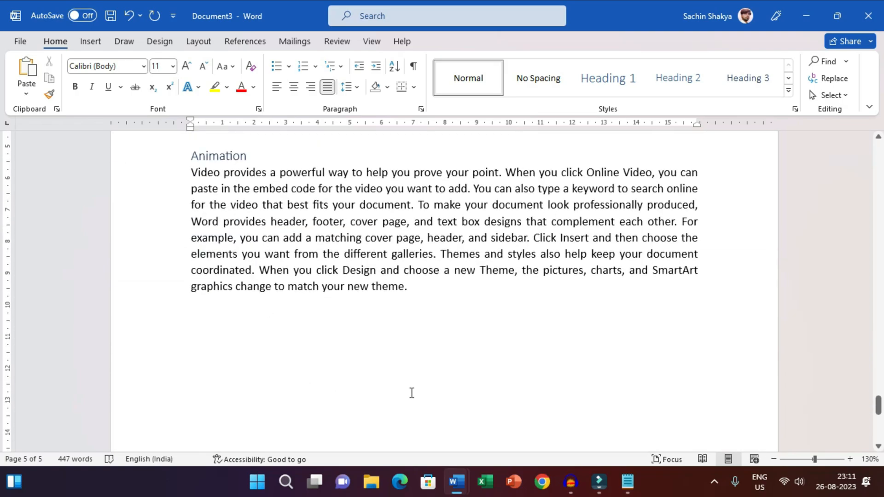
pyautogui.click(456, 390)
pyautogui.scroll(-3, 421, 358)
pyautogui.click(402, 353)
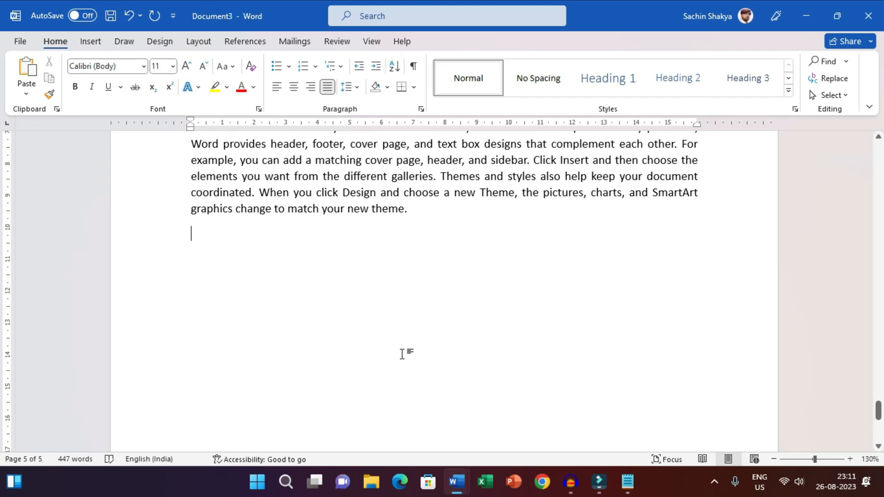
pyautogui.hotkey('ctrl', 'Return')
pyautogui.scroll(-5, 404, 354)
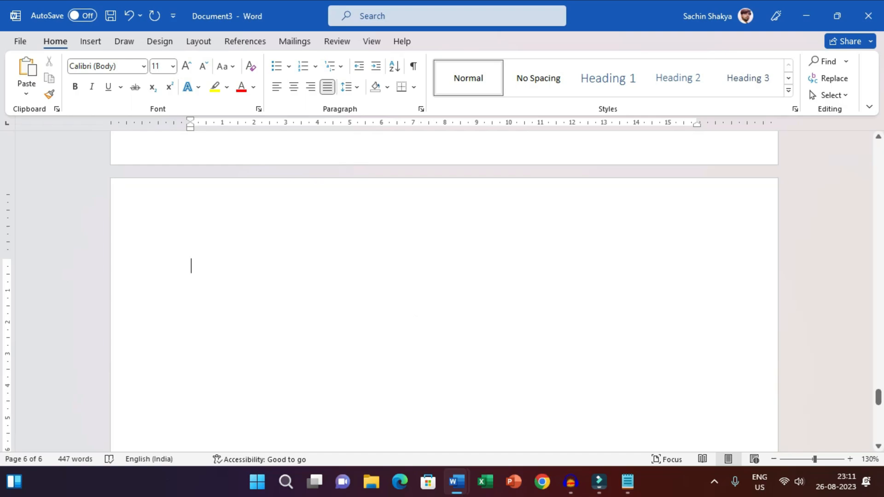
# Enter the title Input & Output Device on the new page and style it as Heading 1.
pyautogui.write('Input & O')
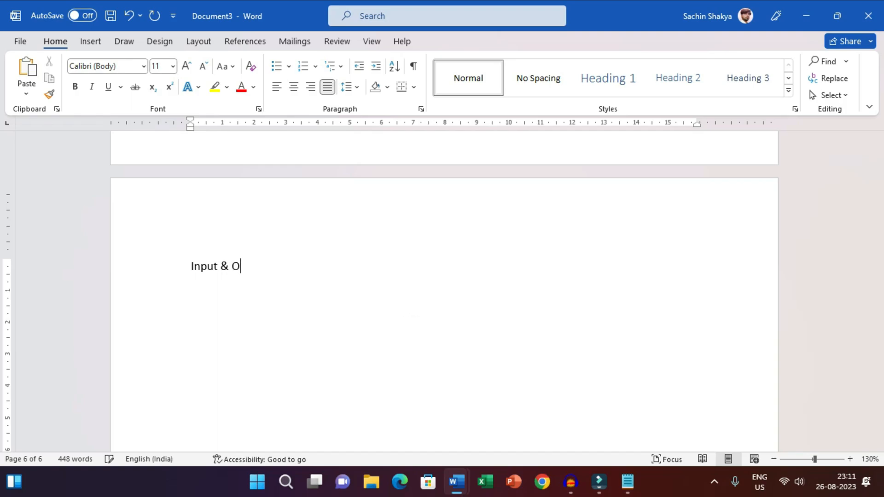
pyautogui.write('utput Device')
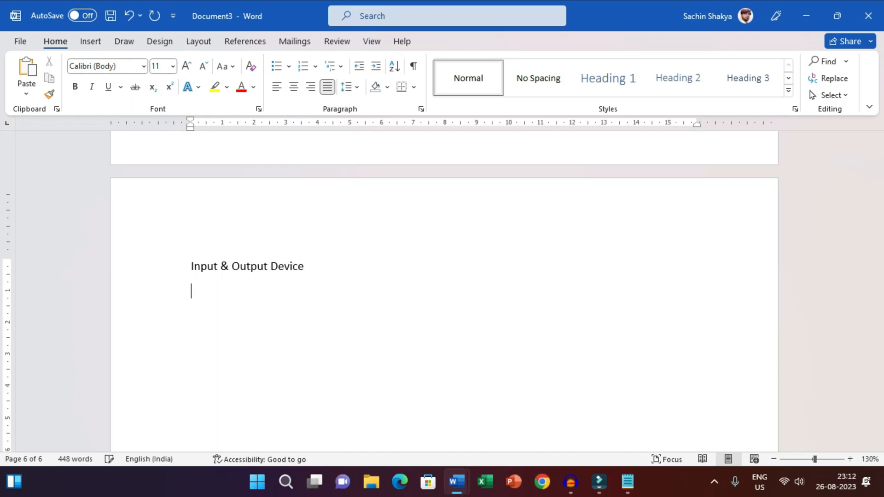
pyautogui.press('Return')
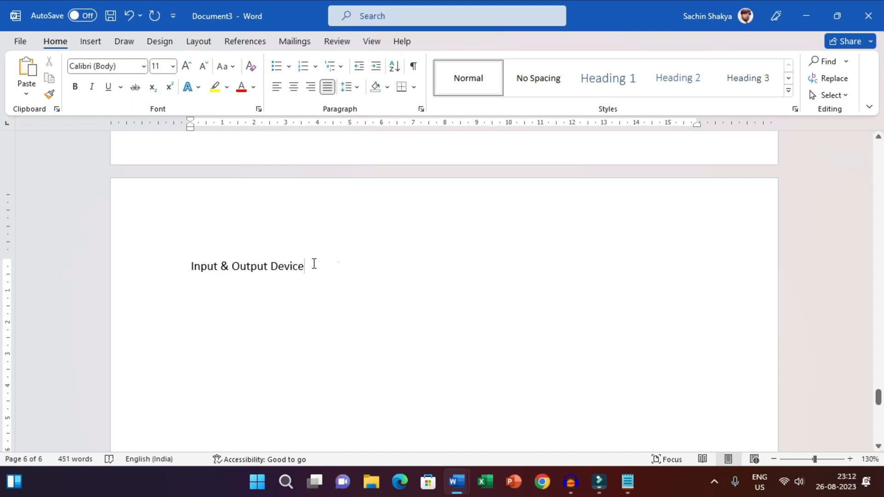
pyautogui.moveTo(338, 262); pyautogui.dragTo(154, 274)
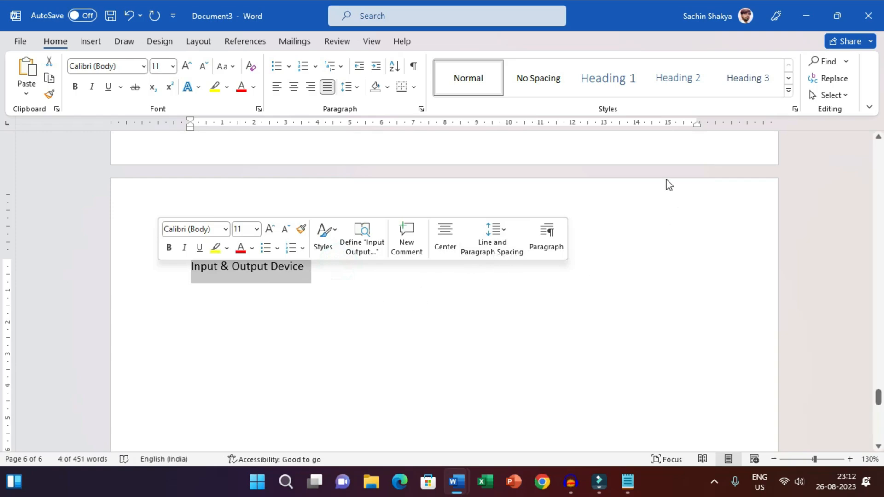
pyautogui.click(607, 79)
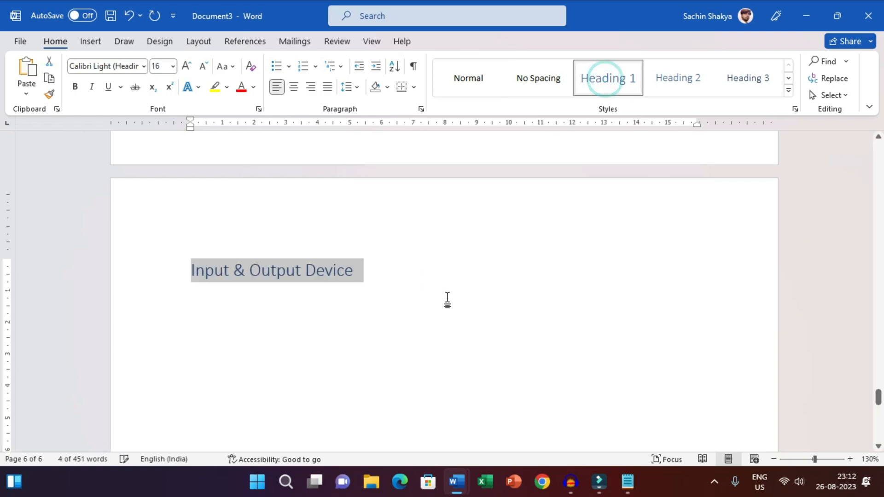
pyautogui.click(424, 342)
# Switch to the Table of Contents notes in Notepad and examine the topics and subtopics under Input & Output Device, then return to Word.
pyautogui.click(628, 487)
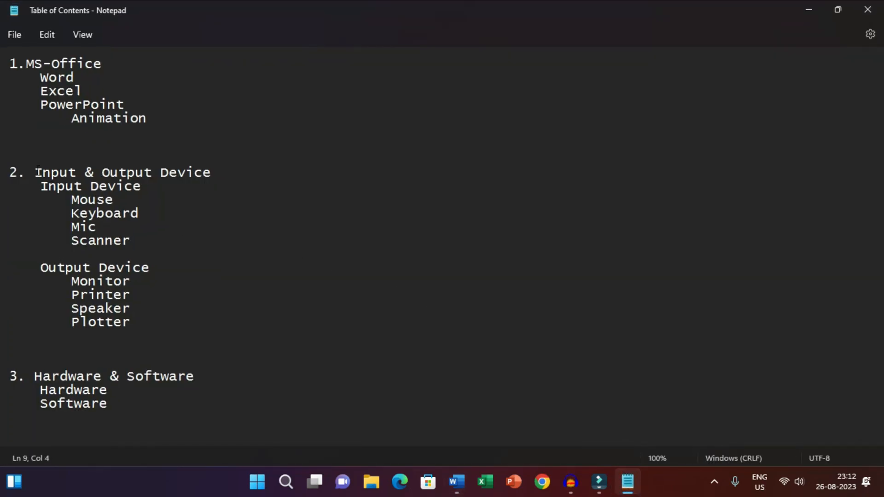
pyautogui.click(36, 171)
pyautogui.moveTo(35, 172); pyautogui.dragTo(220, 173)
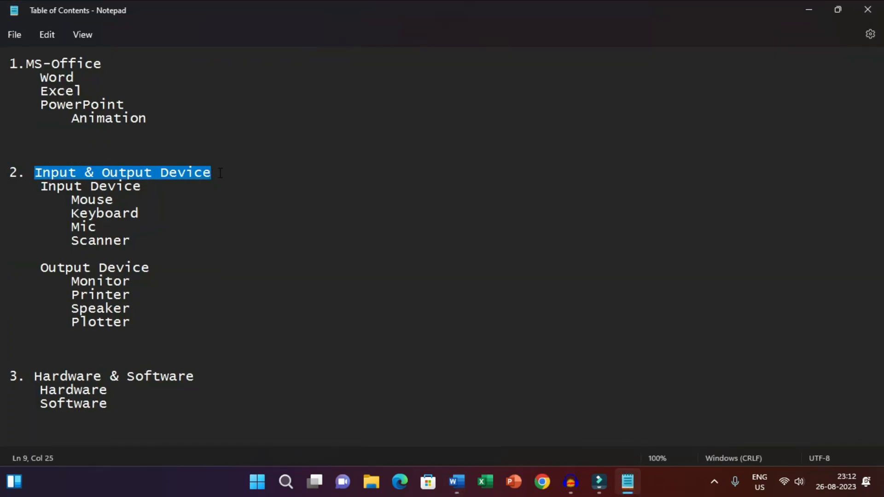
pyautogui.doubleClick(155, 188)
pyautogui.moveTo(152, 186); pyautogui.dragTo(40, 189)
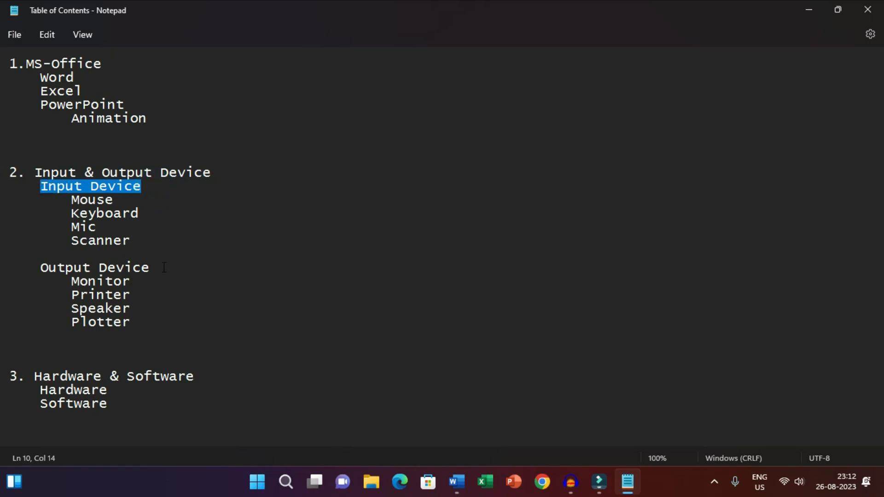
pyautogui.moveTo(159, 267); pyautogui.dragTo(41, 268)
pyautogui.click(55, 183)
pyautogui.moveTo(51, 173); pyautogui.dragTo(135, 173)
pyautogui.click(85, 202)
pyautogui.click(87, 217)
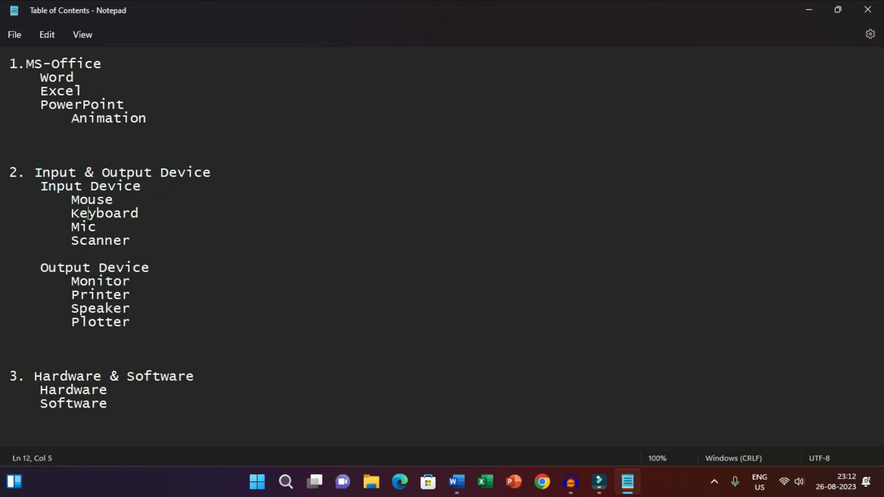
pyautogui.click(87, 238)
pyautogui.moveTo(135, 241); pyautogui.dragTo(63, 192)
pyautogui.click(69, 178)
pyautogui.moveTo(132, 321); pyautogui.dragTo(9, 281)
pyautogui.click(294, 328)
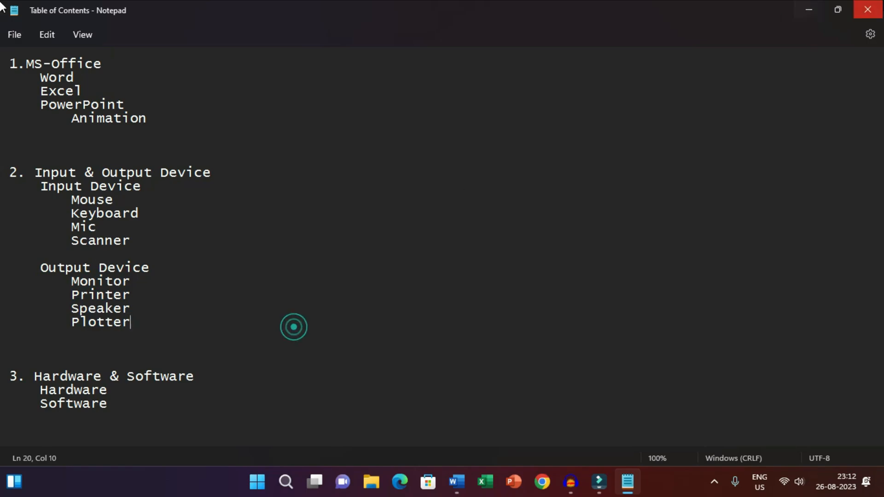
pyautogui.click(811, 8)
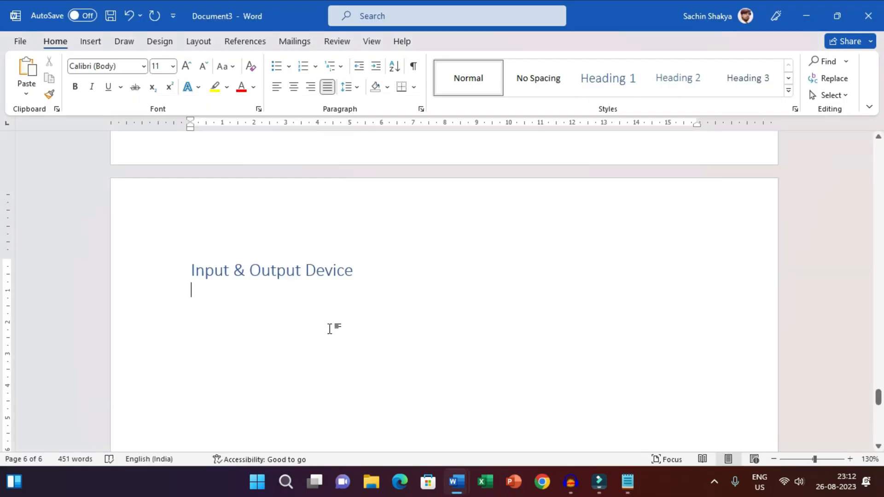
# Generate sample text below the Input & Output Device title with =rand(6,4) and check the title's style.
pyautogui.write('=ran')
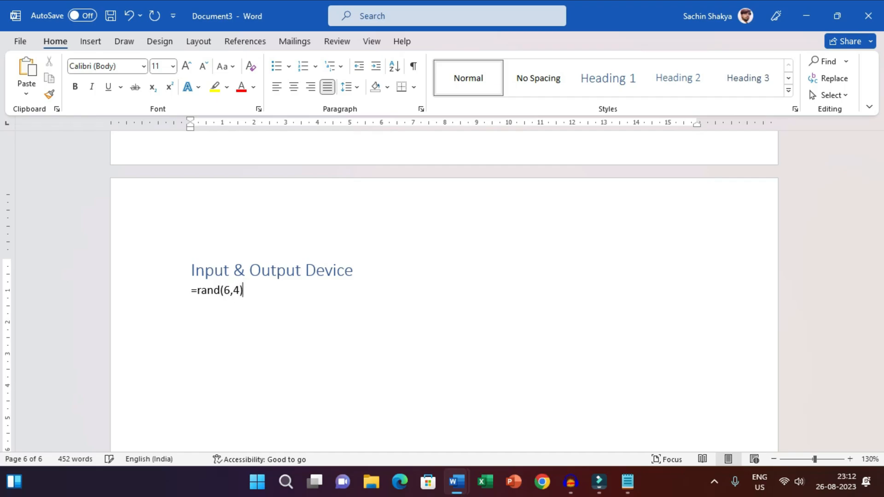
pyautogui.write('d(6,4)')
pyautogui.press('Return')
pyautogui.scroll(5, 292, 307)
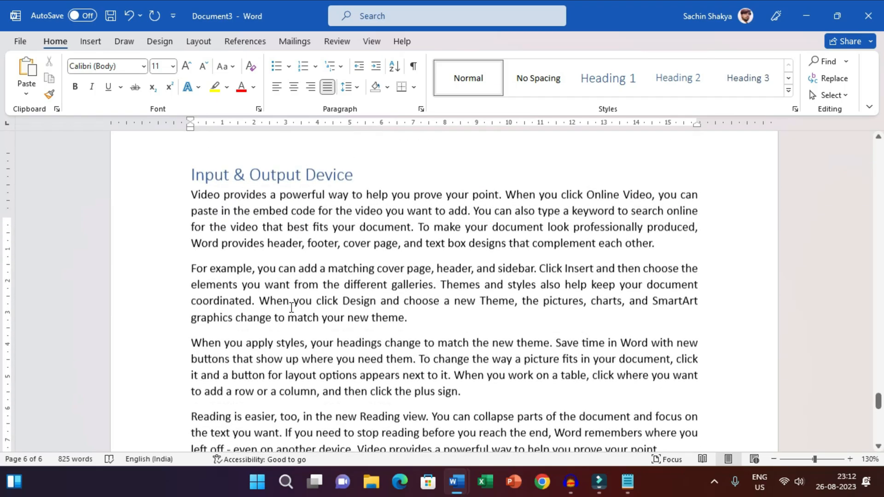
pyautogui.scroll(2, 292, 308)
pyautogui.click(270, 230)
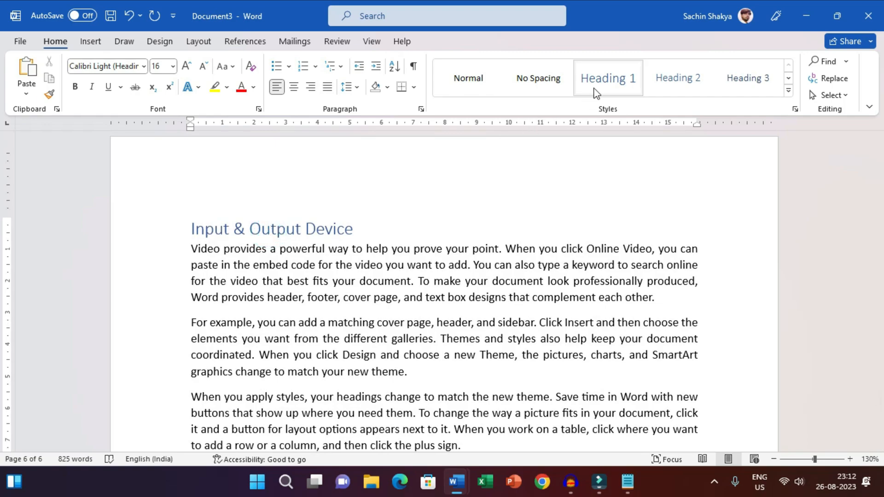
# Add the subtitle Input Device with a blank line before it above the second sample paragraph and style it as Heading 2.
pyautogui.click(192, 323)
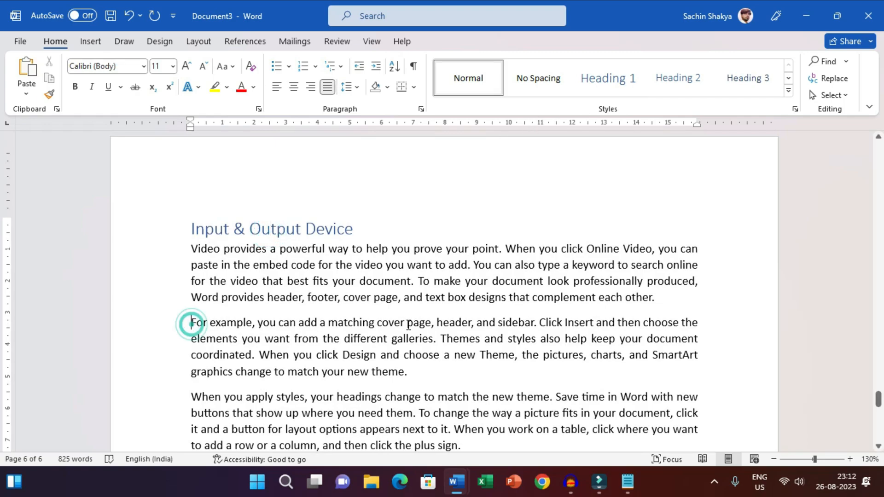
pyautogui.press('Return')
pyautogui.press('Return')
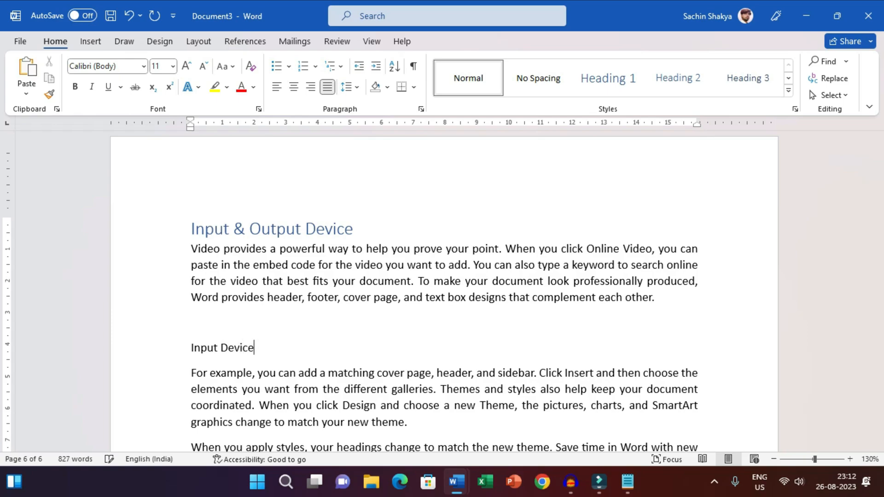
pyautogui.moveTo(254, 349); pyautogui.dragTo(186, 353)
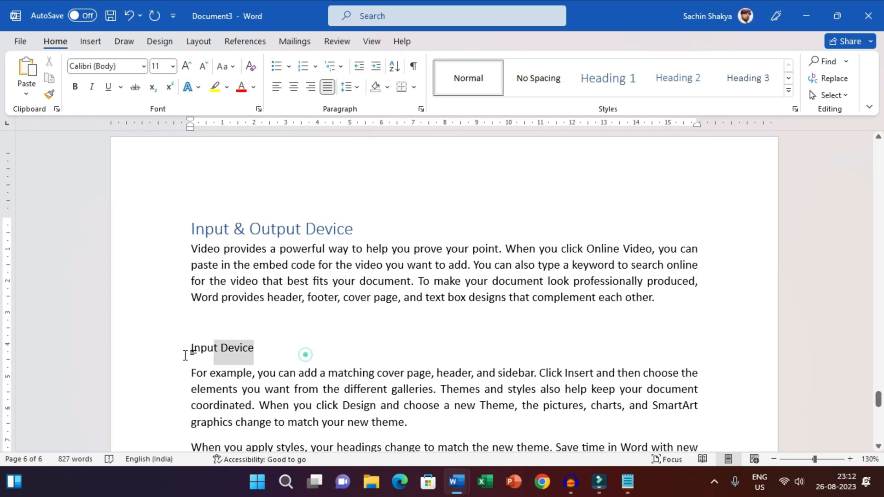
pyautogui.click(685, 82)
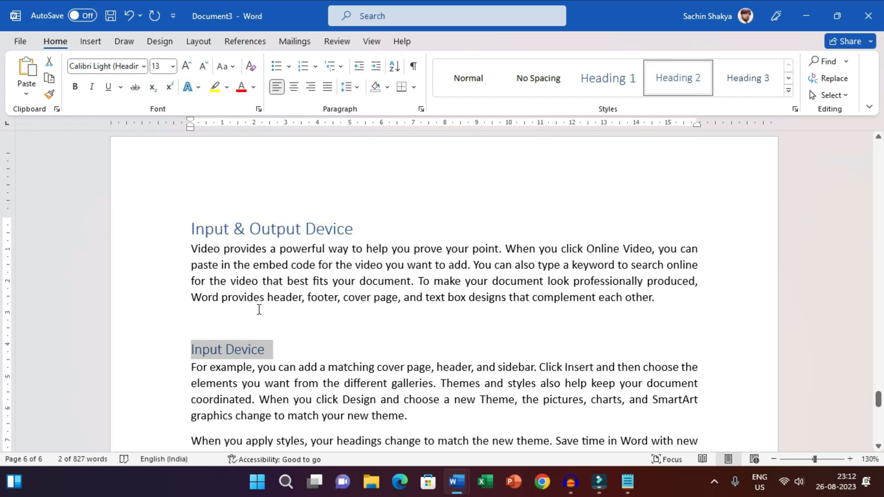
# Add the line Mouse below the Input Device paragraph, separated by a blank line, and check the Input Device heading's style.
pyautogui.scroll(-3, 258, 336)
pyautogui.click(437, 302)
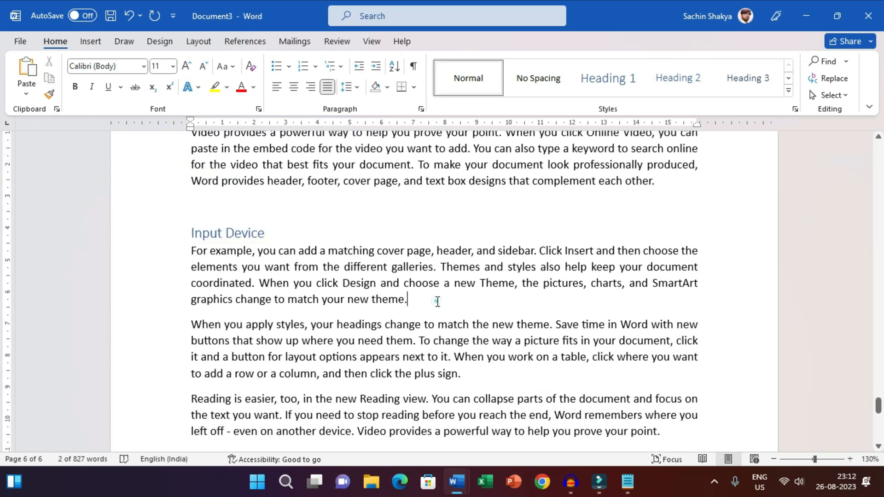
pyautogui.press('Return')
pyautogui.press('Return')
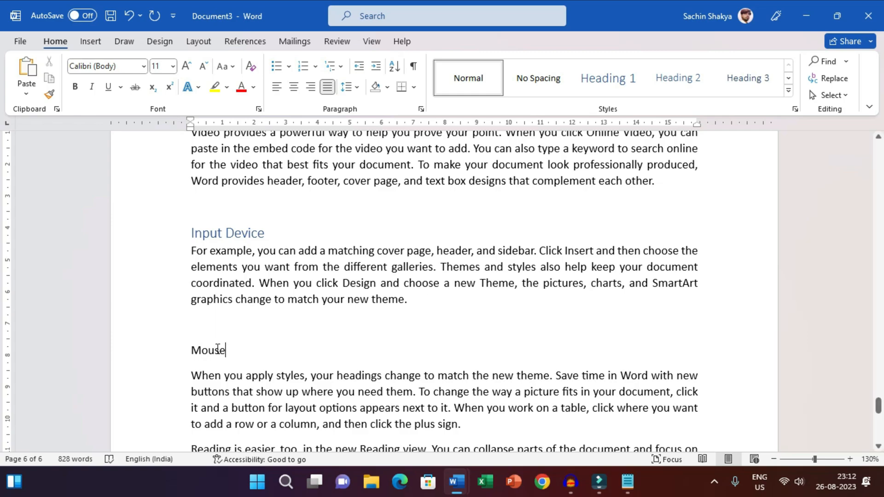
pyautogui.click(217, 349)
pyautogui.click(223, 233)
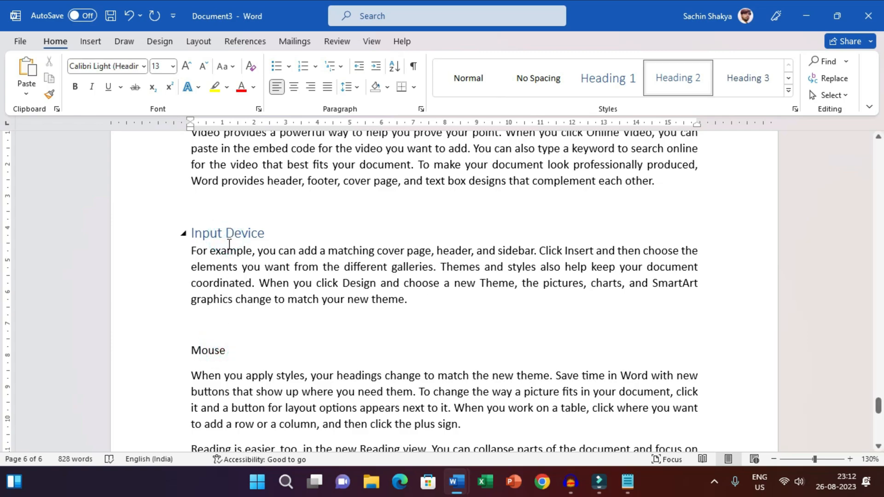
# Compare the Mouse line with the Input Device heading's style and apply Heading 3 to Mouse.
pyautogui.doubleClick(246, 350)
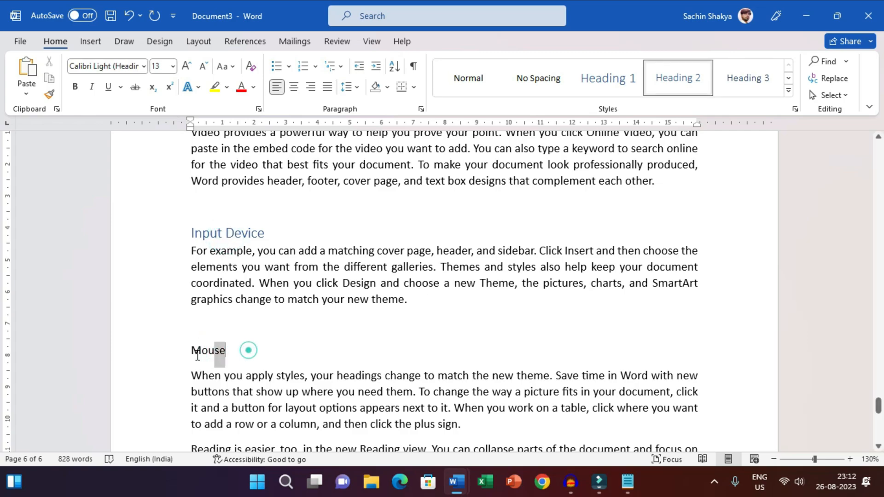
pyautogui.click(227, 233)
pyautogui.doubleClick(279, 355)
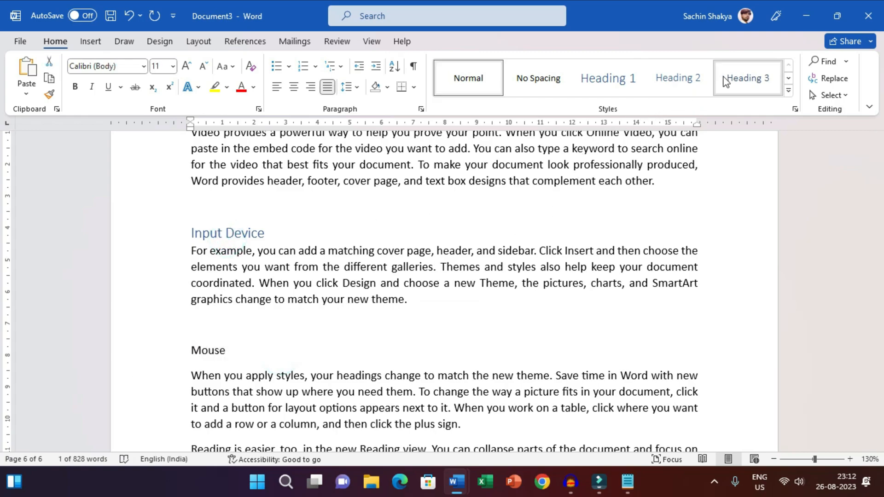
pyautogui.click(723, 77)
# Add the subtitle Keyboard below the Mouse paragraph, separated by a blank line, and style it as Heading 3.
pyautogui.scroll(-2, 245, 340)
pyautogui.click(193, 330)
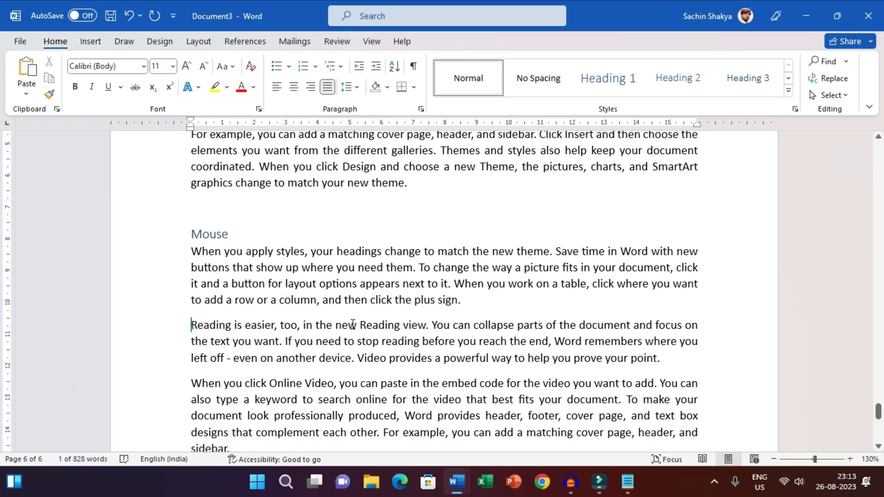
pyautogui.press('Return')
pyautogui.press('Return')
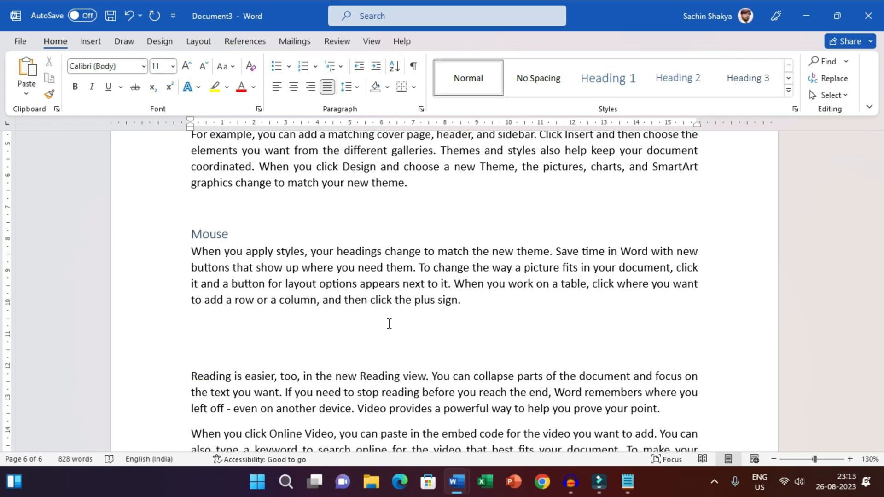
pyautogui.write('Keyboard')
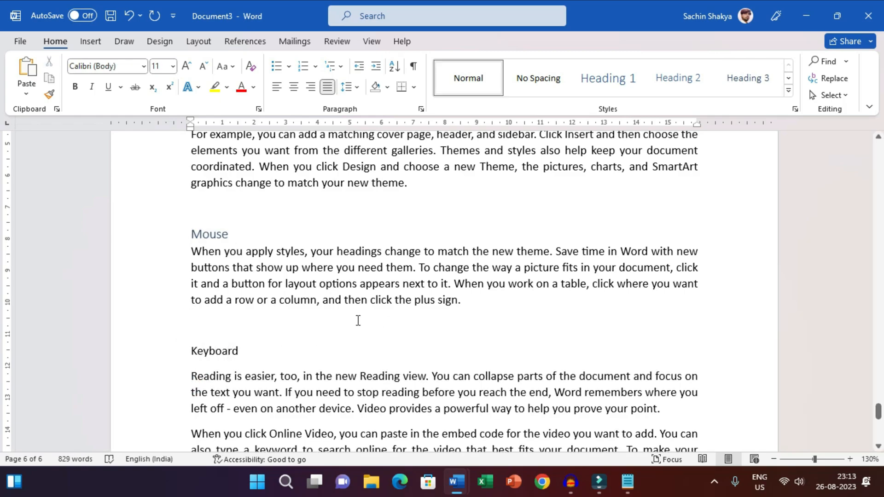
pyautogui.scroll(1, 253, 374)
pyautogui.doubleClick(247, 391)
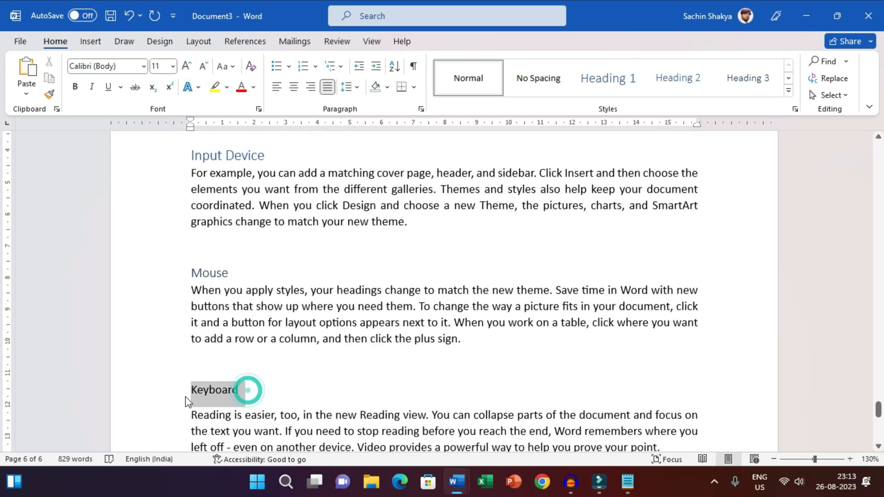
pyautogui.click(747, 78)
# Add the subtitle Mic below the Keyboard paragraph, separated by a blank line, and style it as Heading 3.
pyautogui.scroll(-4, 239, 349)
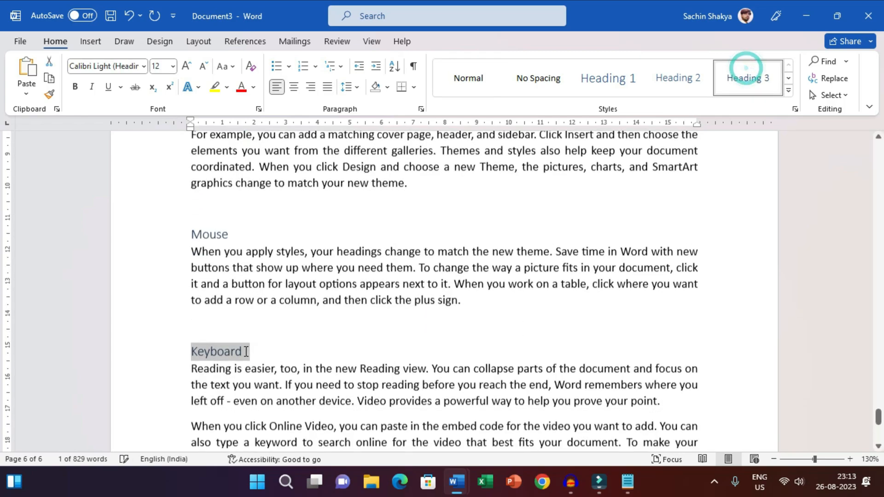
pyautogui.click(192, 317)
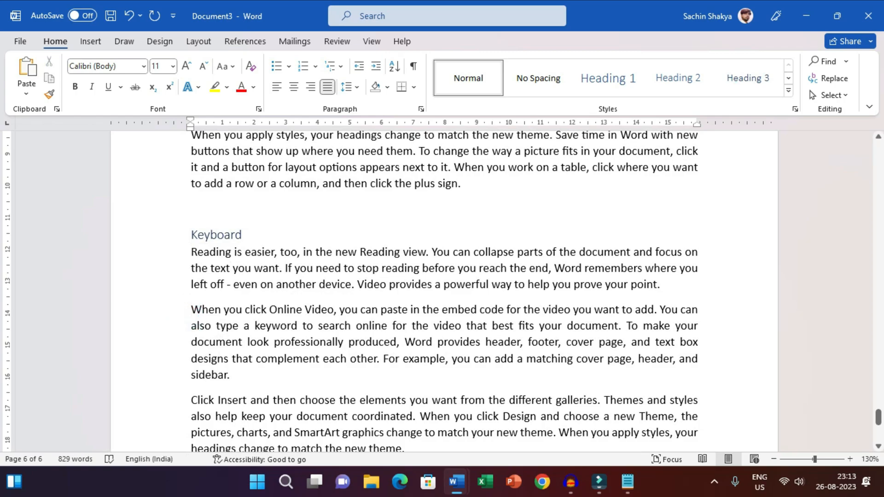
pyautogui.press('Return')
pyautogui.press('Return')
pyautogui.write('Mic')
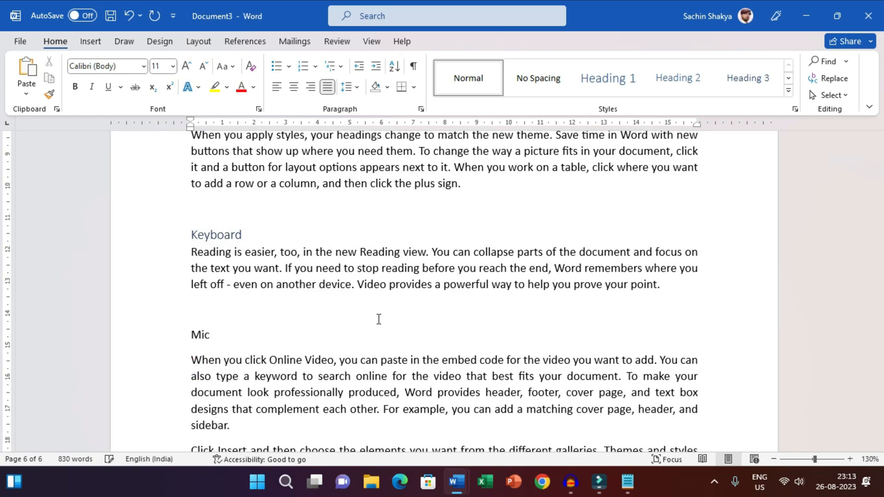
pyautogui.doubleClick(288, 343)
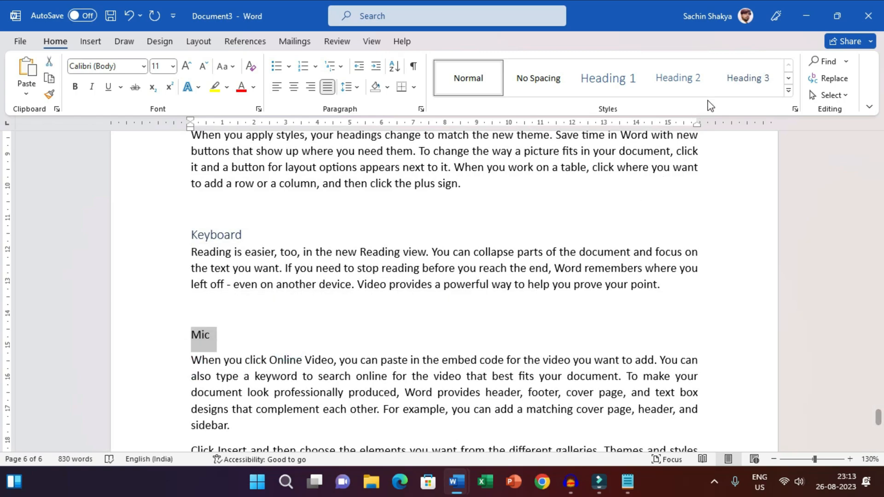
pyautogui.click(748, 79)
pyautogui.scroll(-3, 226, 340)
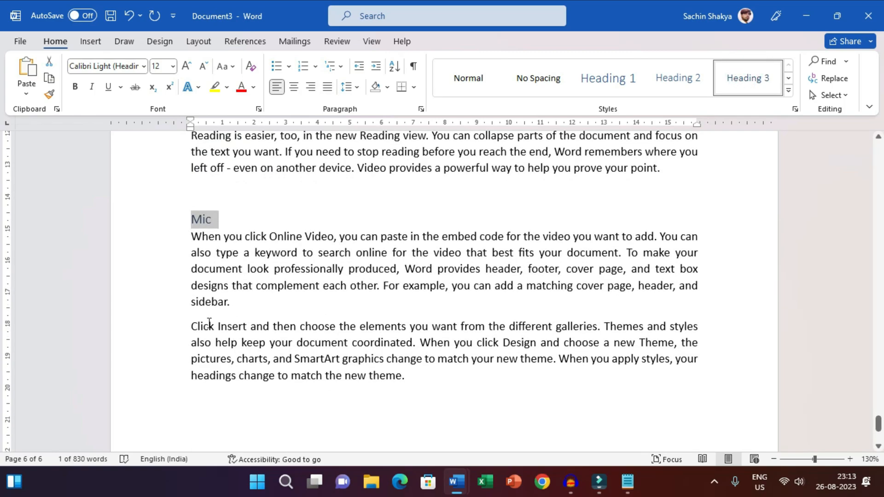
pyautogui.scroll(5, 210, 323)
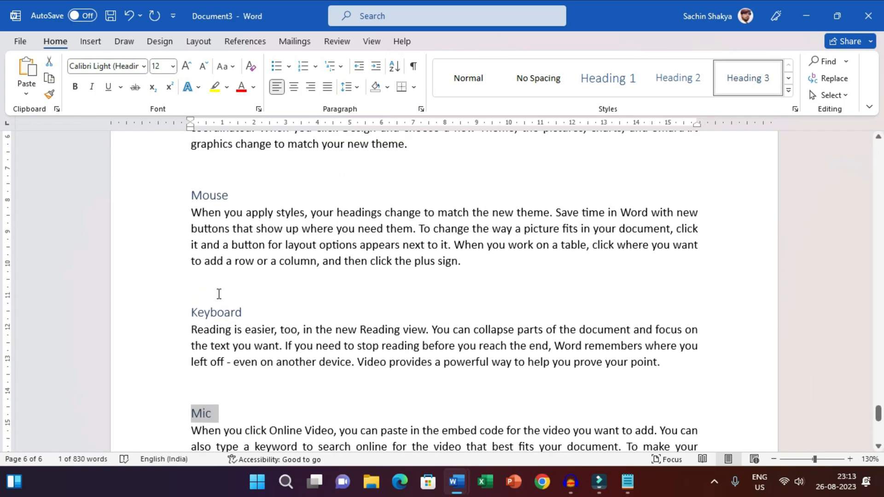
pyautogui.click(219, 293)
# Move the last sample paragraph below Mic to a new page and leave an empty line above it.
pyautogui.scroll(-5, 230, 300)
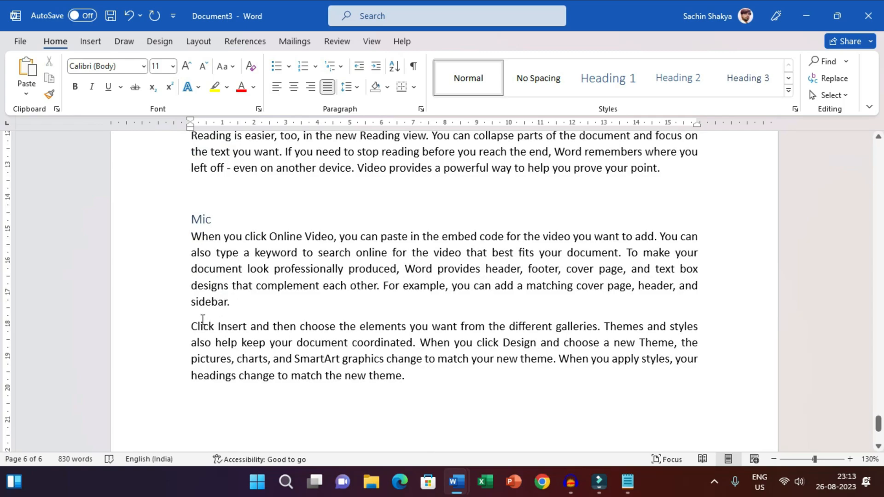
pyautogui.click(190, 321)
pyautogui.hotkey('ctrl', 'Return')
pyautogui.press('Return')
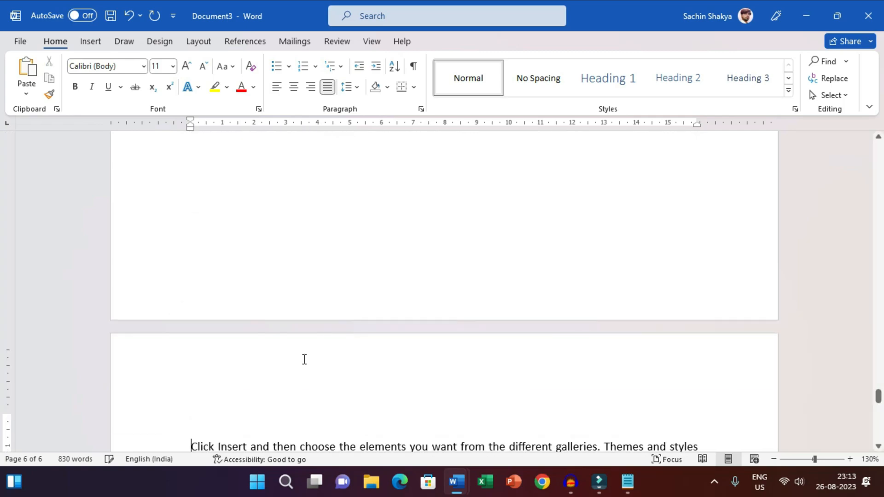
pyautogui.click(269, 398)
pyautogui.scroll(-3, 302, 409)
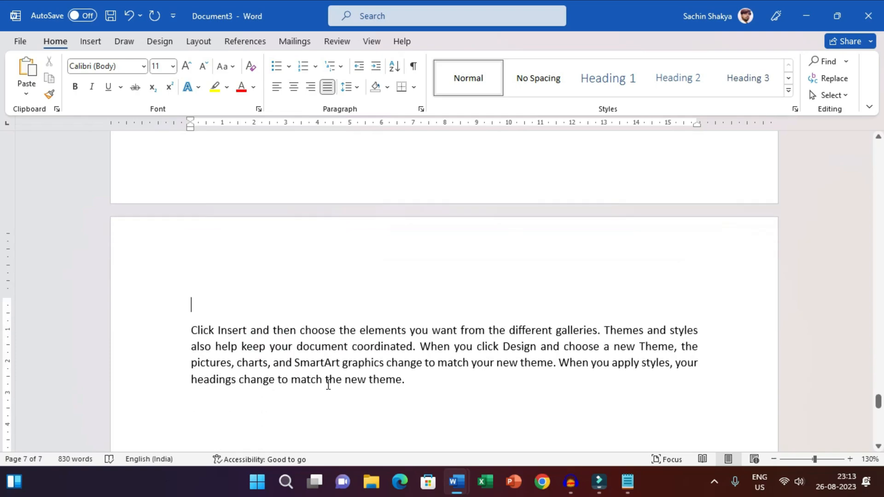
# Enter the title Output Device above the paragraph on the new page and style it as Heading 2.
pyautogui.write('Output Device')
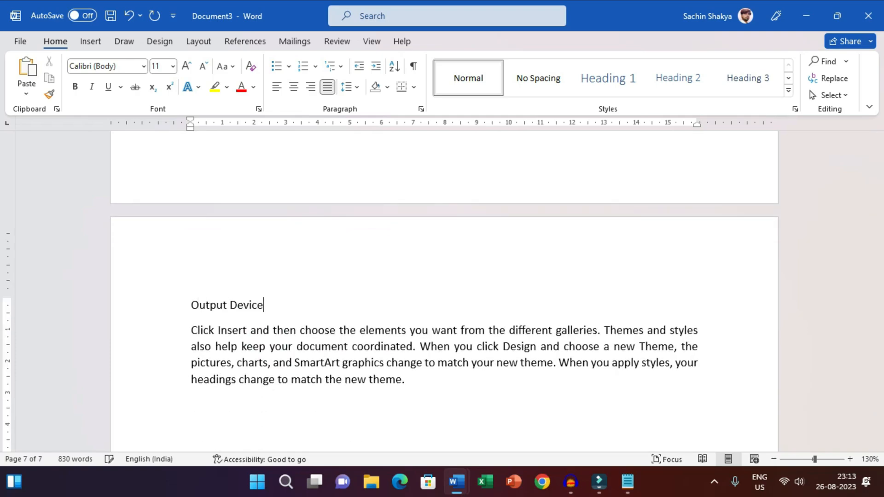
pyautogui.press('Return')
pyautogui.press('Delete')
pyautogui.moveTo(313, 306); pyautogui.dragTo(161, 312)
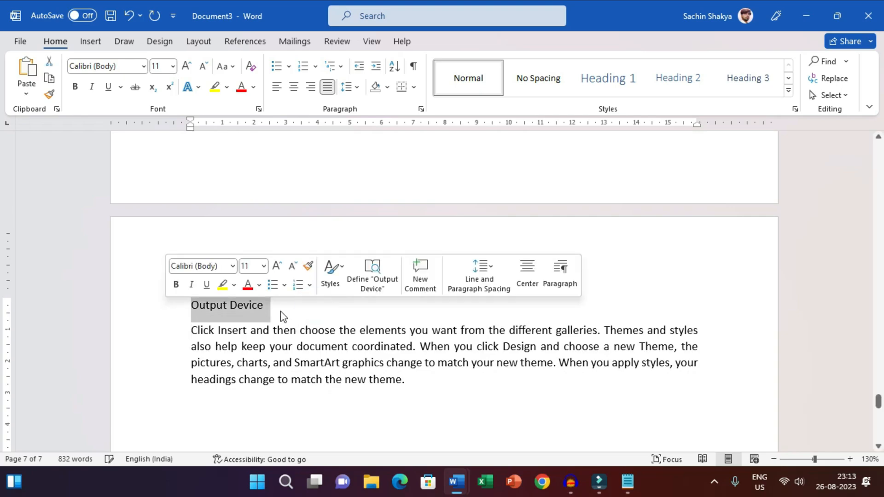
pyautogui.click(672, 83)
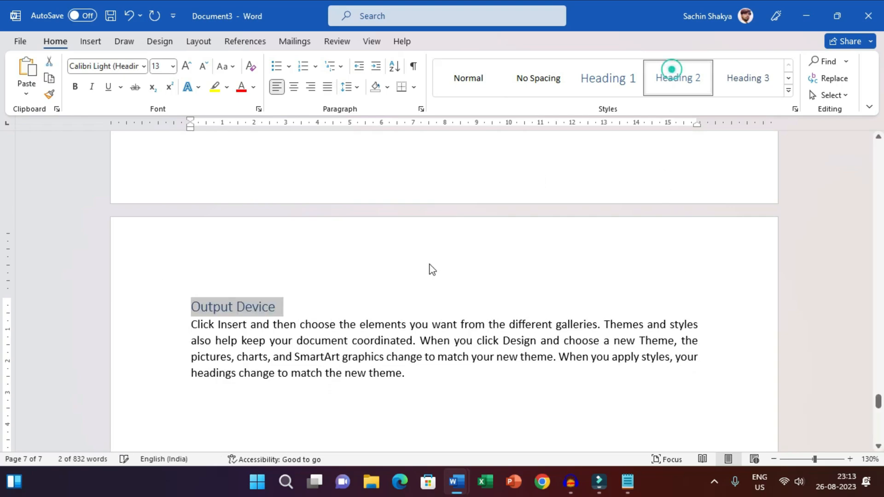
# Check the heading styles of the Input Device and Input & Output Device titles on the previous page.
pyautogui.click(304, 356)
pyautogui.scroll(5, 303, 240)
pyautogui.scroll(10, 303, 241)
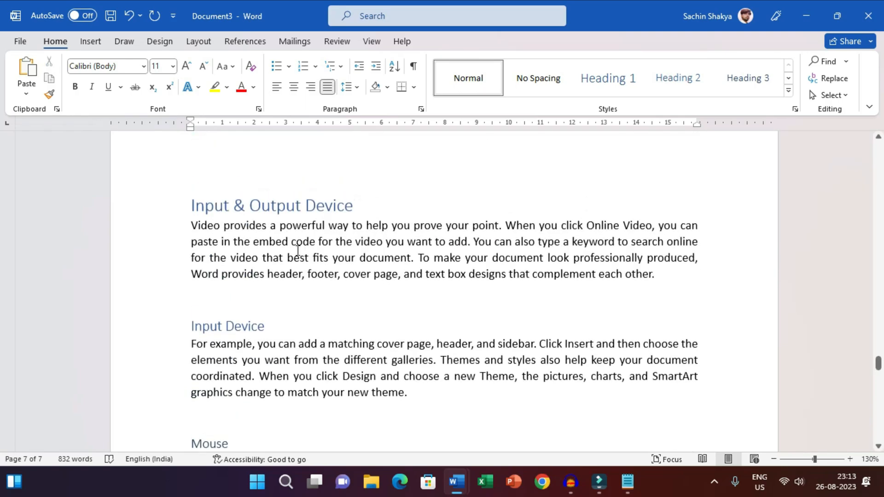
pyautogui.click(224, 329)
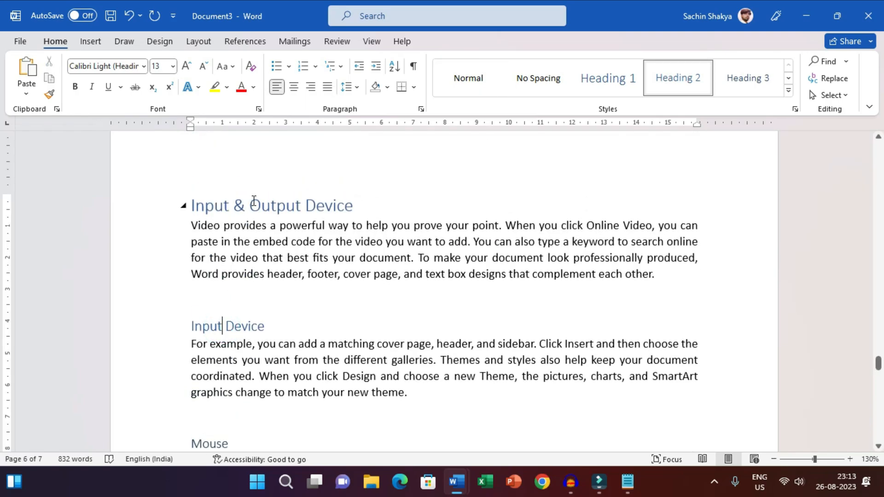
pyautogui.doubleClick(254, 201)
pyautogui.click(321, 203)
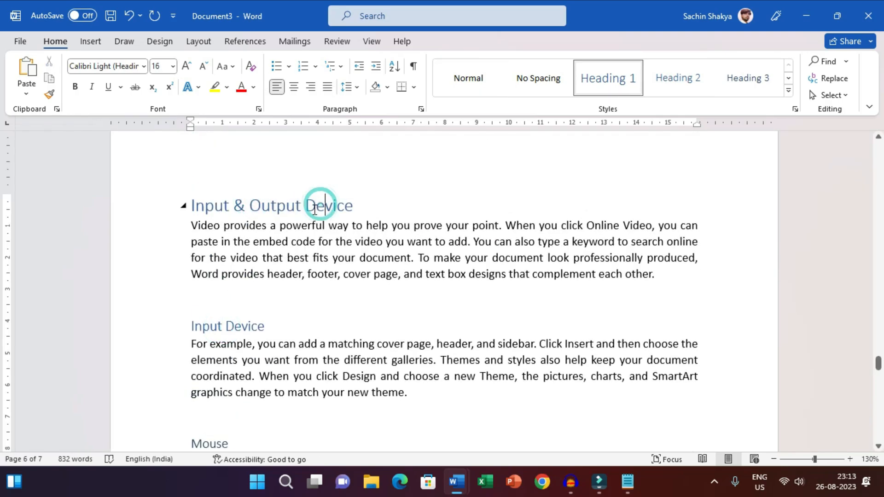
# Add the subtitle Monitor below the Output Device paragraph after two blank lines and style it as Heading 3.
pyautogui.scroll(-15, 307, 244)
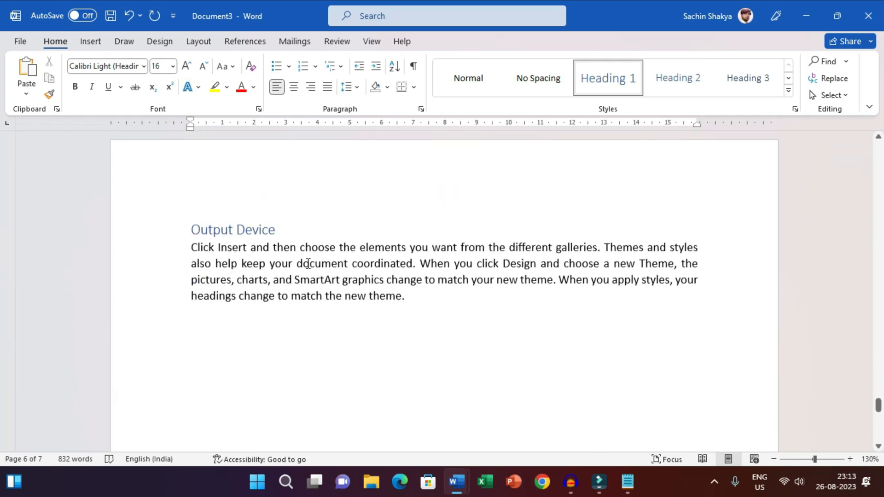
pyautogui.click(444, 374)
pyautogui.scroll(-1, 445, 375)
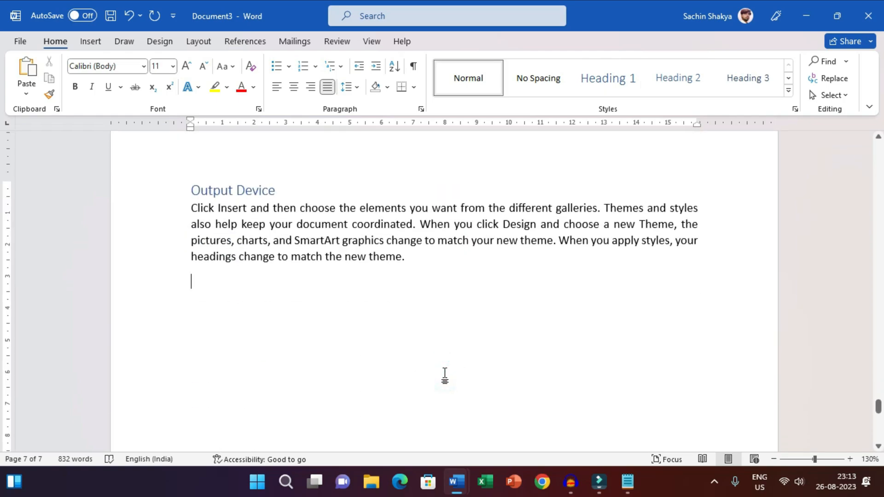
pyautogui.press('Return')
pyautogui.click(164, 333)
pyautogui.click(237, 189)
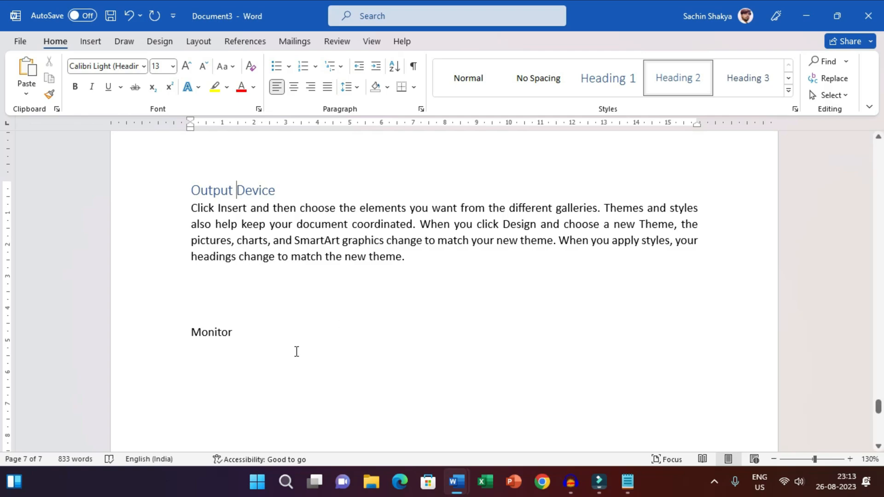
pyautogui.moveTo(249, 332); pyautogui.dragTo(117, 347)
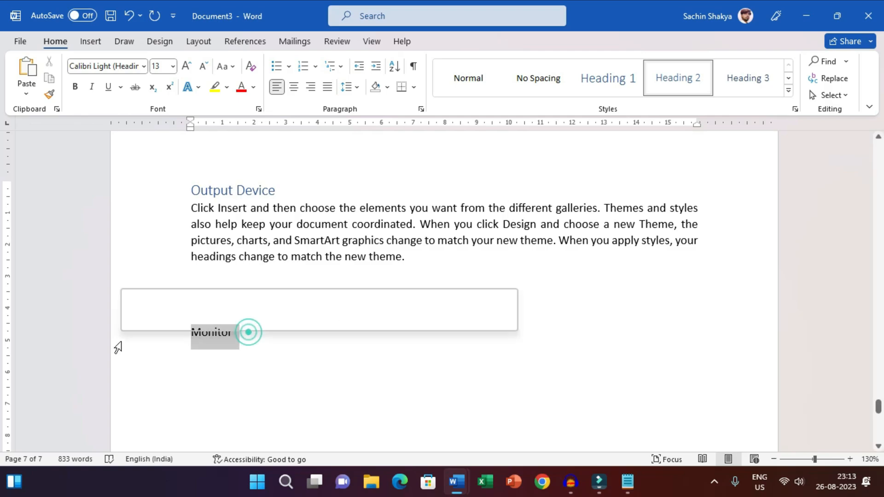
pyautogui.click(750, 78)
# Generate sample text below the Monitor heading with =rand(3,4).
pyautogui.click(258, 375)
pyautogui.write('=rand')
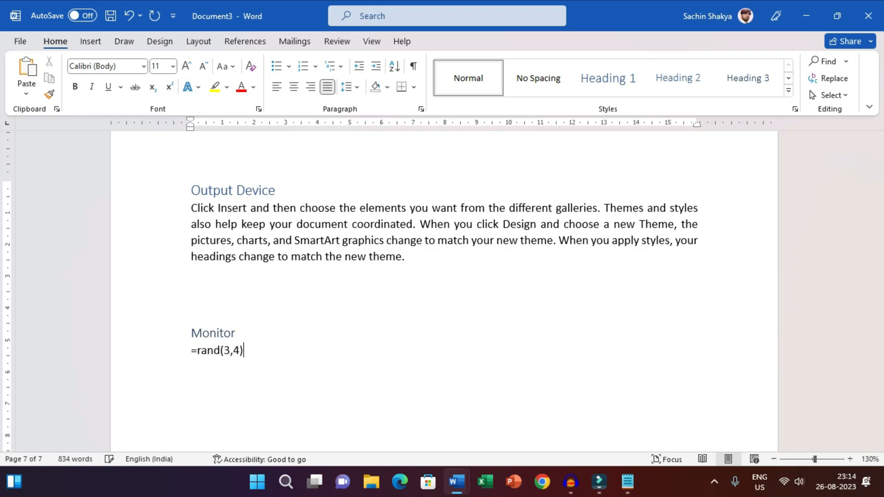
pyautogui.write('(3,4)')
pyautogui.press('Return')
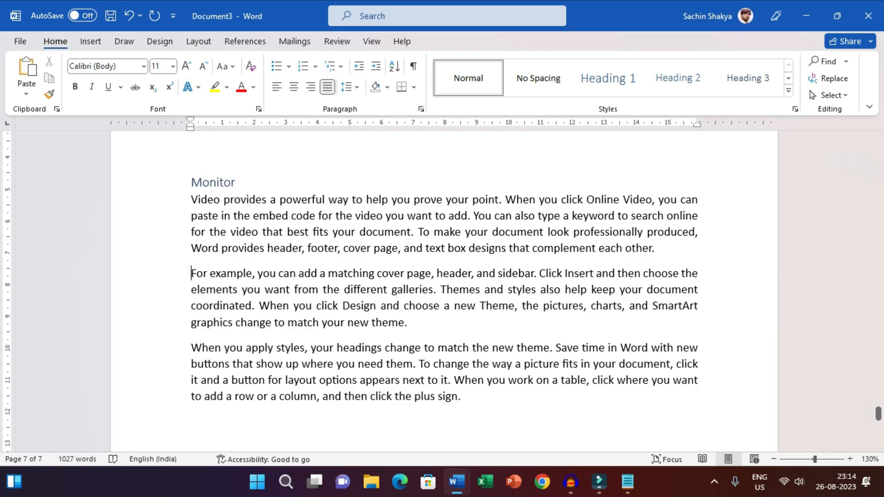
# Add the subtitle Printer above the second Monitor sample paragraph after two blank lines and style it as Heading 3.
pyautogui.press('Return')
pyautogui.press('Return')
pyautogui.press('Return')
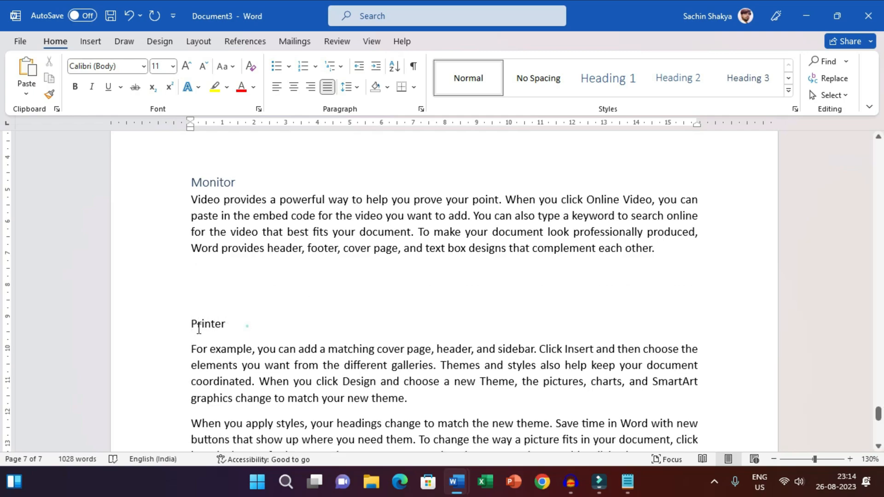
pyautogui.moveTo(199, 329); pyautogui.dragTo(247, 327)
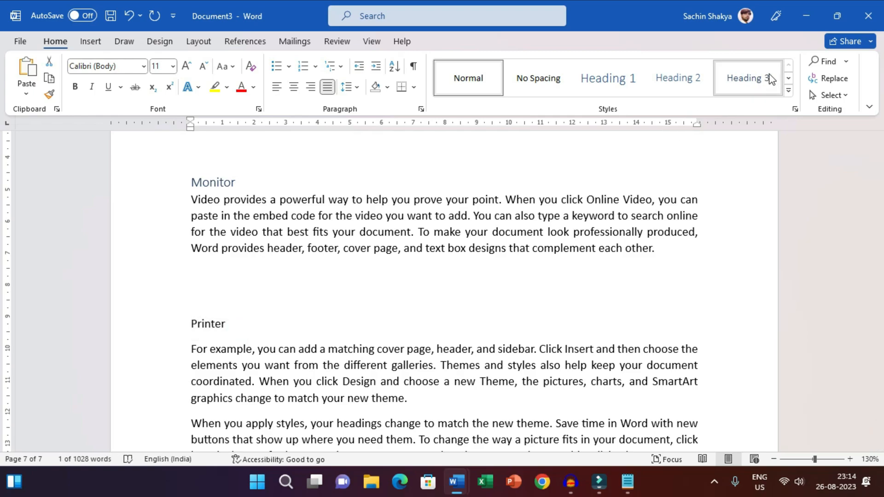
pyautogui.click(748, 78)
# Add the subtitle Speaker above the last sample paragraph after three blank lines and style it as Heading 3.
pyautogui.scroll(-3, 189, 307)
pyautogui.click(188, 307)
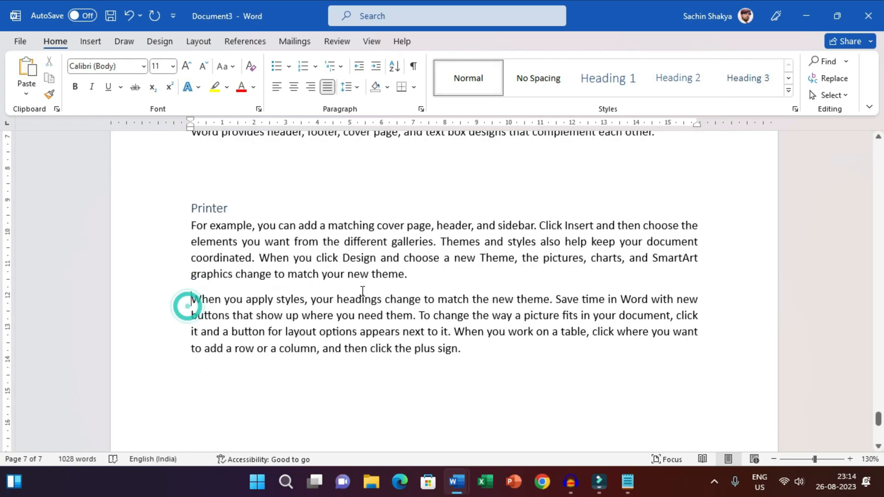
pyautogui.press('Return')
pyautogui.press('Return')
pyautogui.press('Return')
pyautogui.press('Return')
pyautogui.write('Speak')
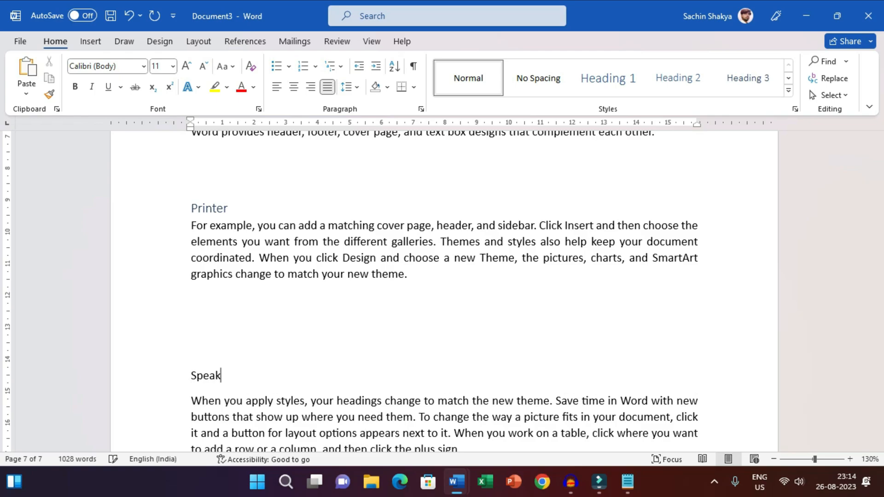
pyautogui.write('er')
pyautogui.moveTo(269, 381); pyautogui.dragTo(154, 389)
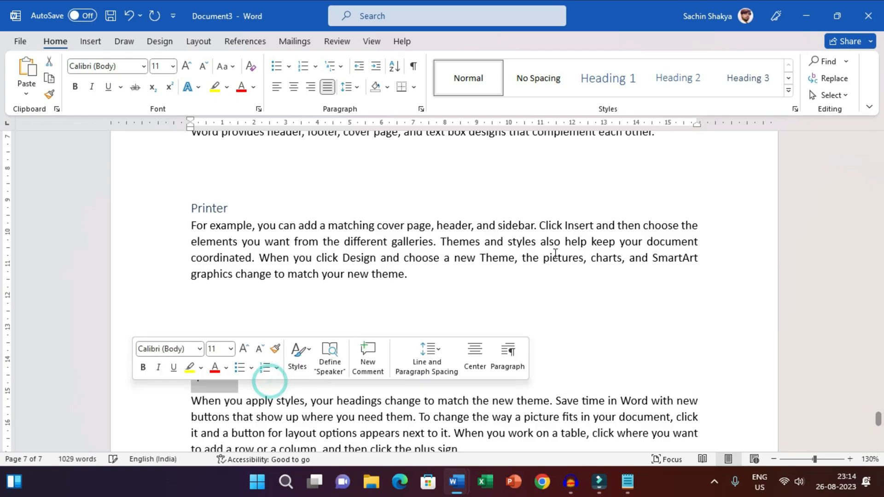
pyautogui.click(748, 78)
pyautogui.click(362, 317)
pyautogui.scroll(3, 352, 302)
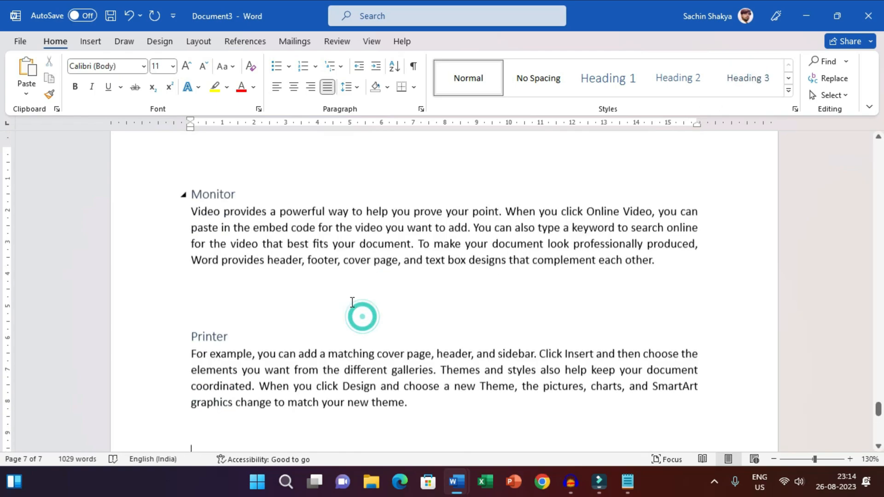
pyautogui.scroll(15, 352, 302)
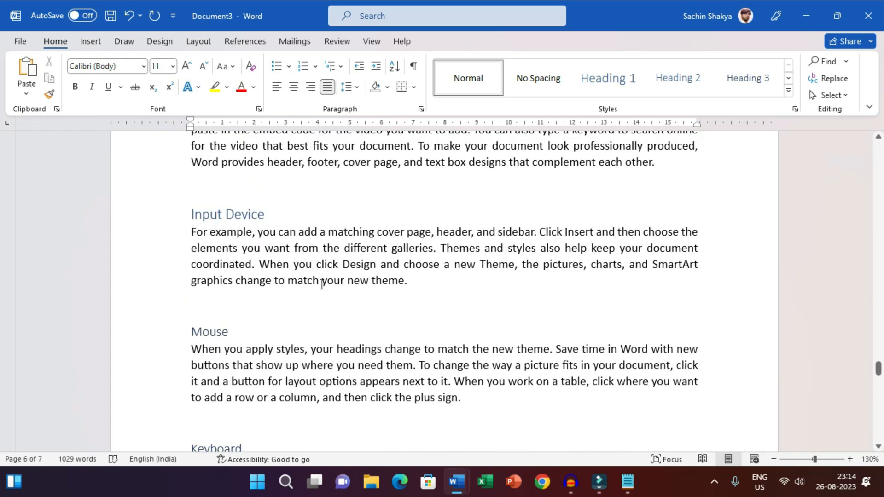
# Insert a page break above the Input Device subtitle so that it starts on its own page.
pyautogui.scroll(3, 322, 284)
pyautogui.scroll(-2, 233, 292)
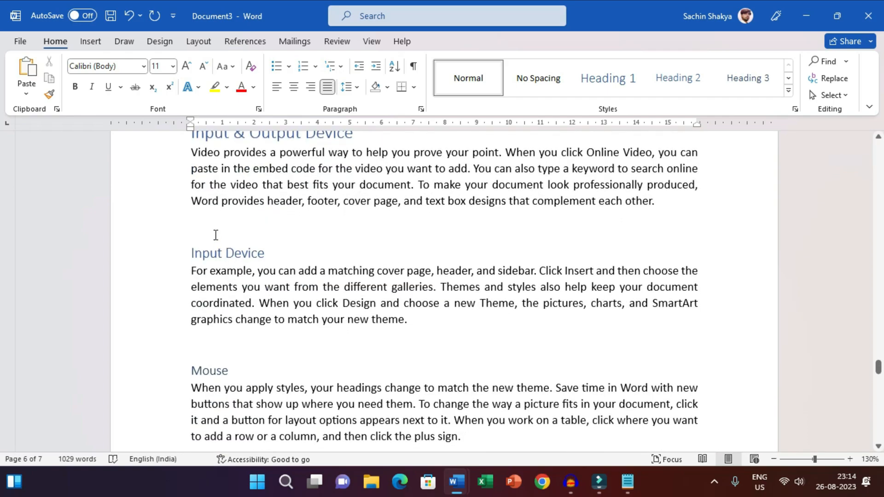
pyautogui.click(214, 234)
pyautogui.hotkey('ctrl', 'Return')
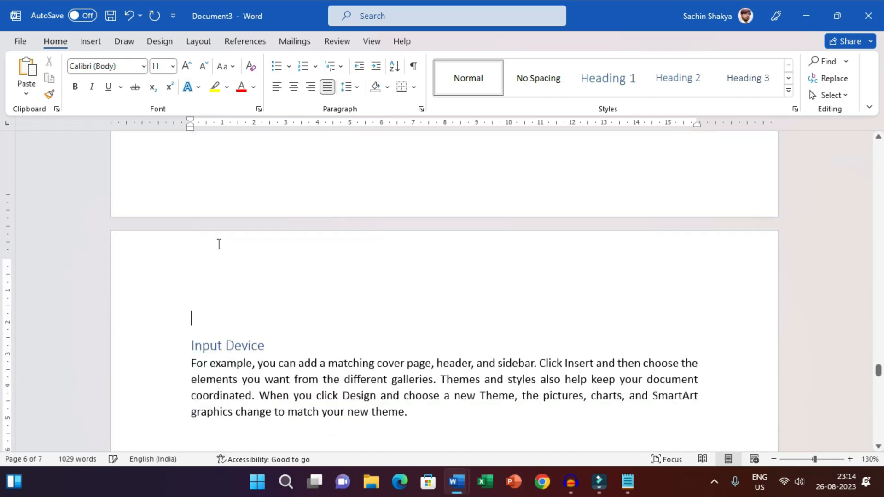
# Add a blank line above the Mouse subtitle and insert a page break before the heading.
pyautogui.scroll(-4, 219, 244)
pyautogui.click(212, 235)
pyautogui.press('Return')
pyautogui.press('Menu')
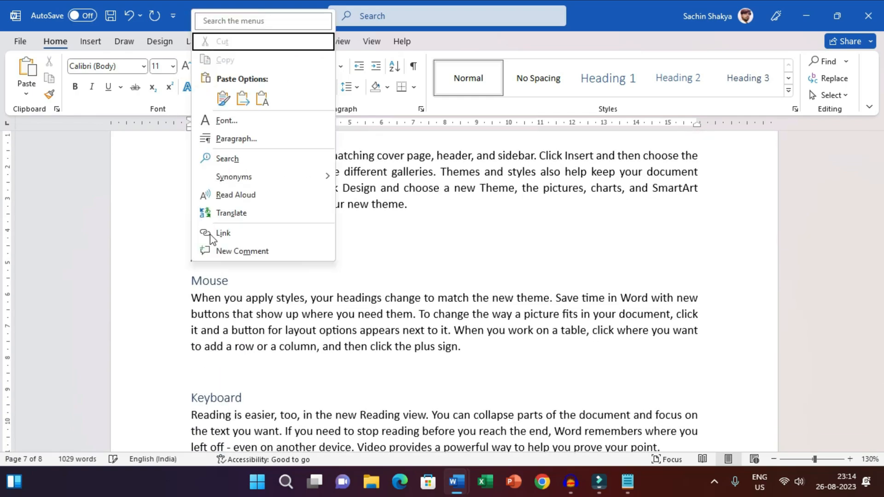
pyautogui.click(408, 244)
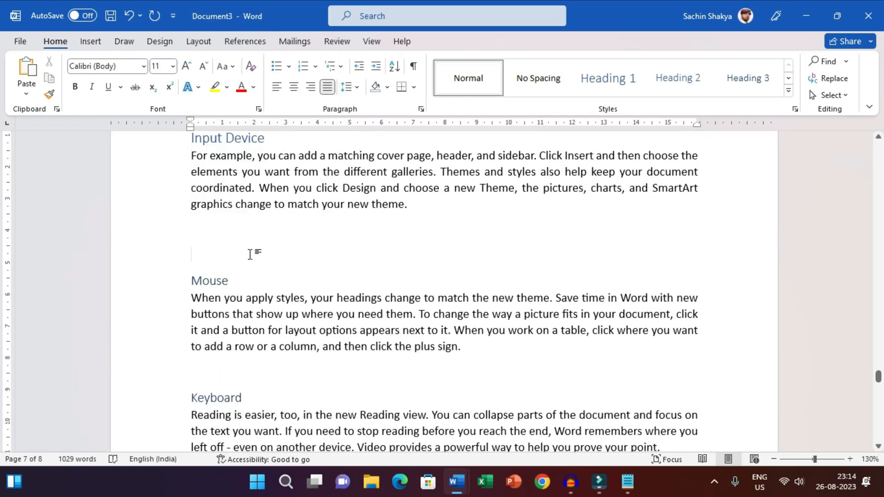
pyautogui.hotkey('ctrl', 'Return')
# Insert a page break above the Keyboard subtitle, keeping Mic on the same page as Keyboard.
pyautogui.scroll(-5, 250, 252)
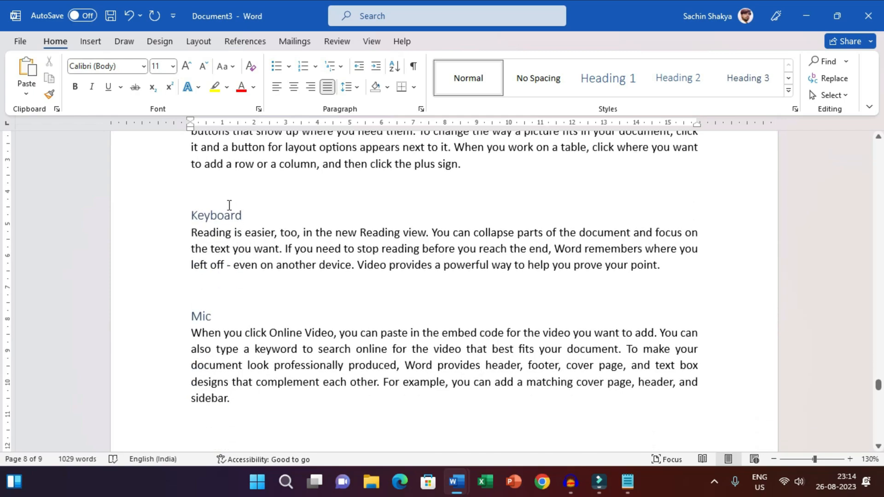
pyautogui.click(222, 195)
pyautogui.hotkey('ctrl', 'Return')
pyautogui.scroll(-5, 235, 220)
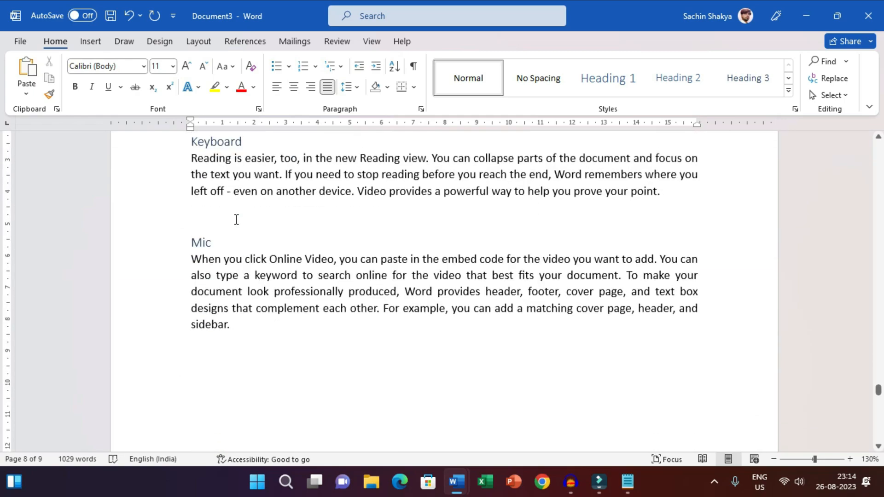
pyautogui.click(236, 219)
pyautogui.hotkey('ctrl', 'Return')
# Insert page breaks above the Monitor and Printer subtitles so that each starts on its own page.
pyautogui.scroll(-5, 238, 222)
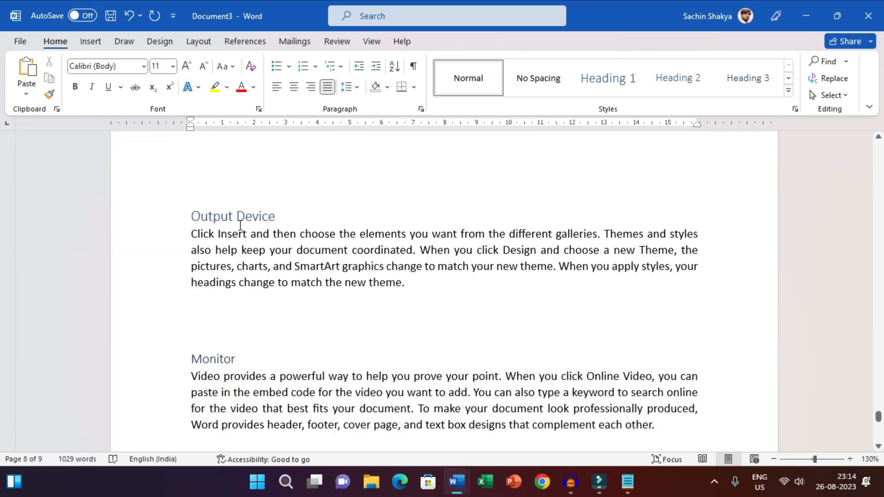
pyautogui.click(211, 289)
pyautogui.hotkey('ctrl', 'Return')
pyautogui.scroll(-5, 214, 286)
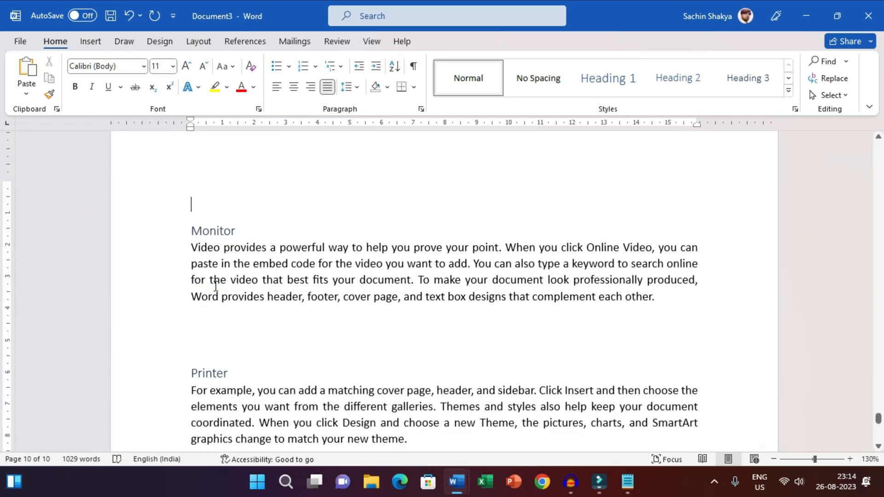
pyautogui.click(212, 318)
pyautogui.hotkey('ctrl', 'Return')
# Insert a page break above the Speaker subtitle and delete the blank lines left above it on the new page.
pyautogui.scroll(-5, 214, 314)
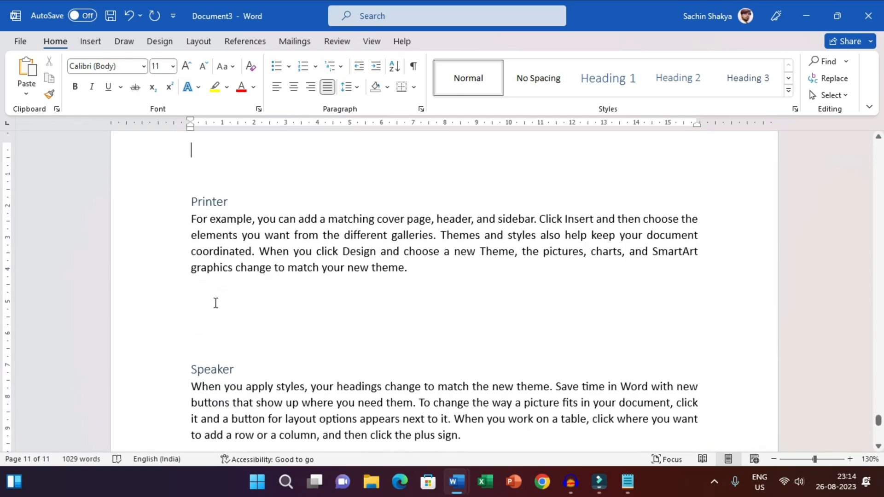
pyautogui.click(209, 321)
pyautogui.hotkey('ctrl', 'Return')
pyautogui.scroll(-5, 302, 344)
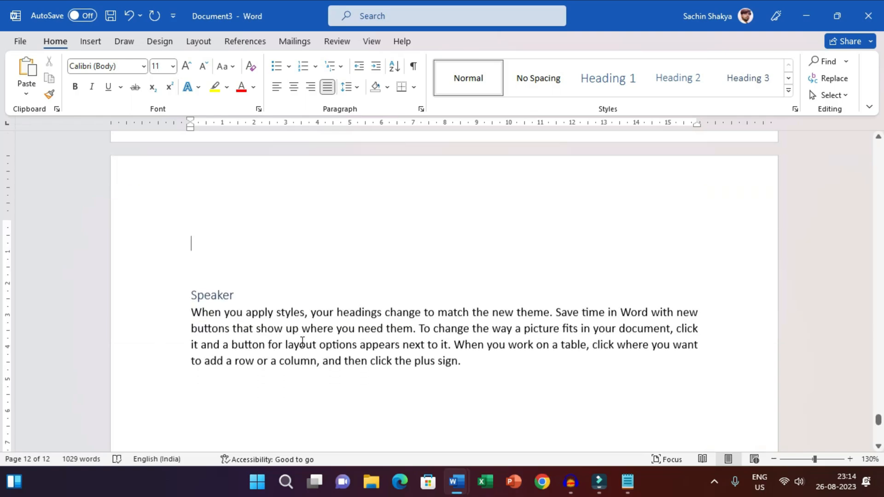
pyautogui.press('Delete')
pyautogui.press('Delete')
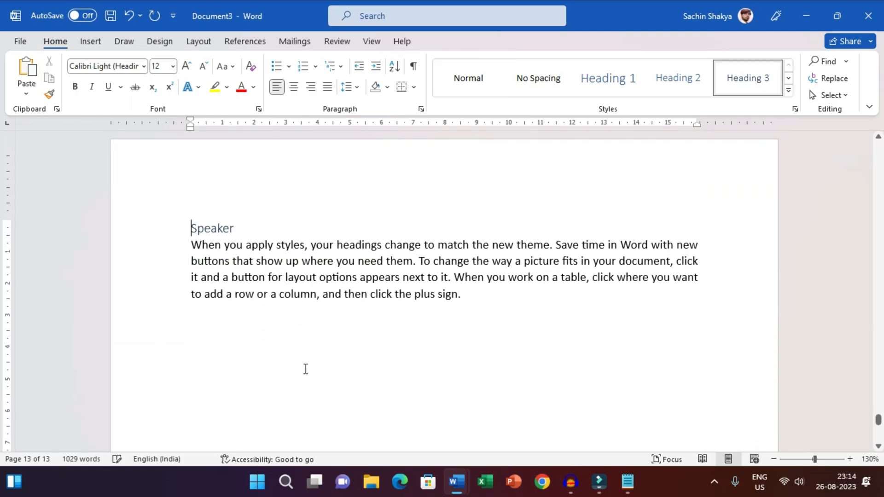
pyautogui.click(419, 357)
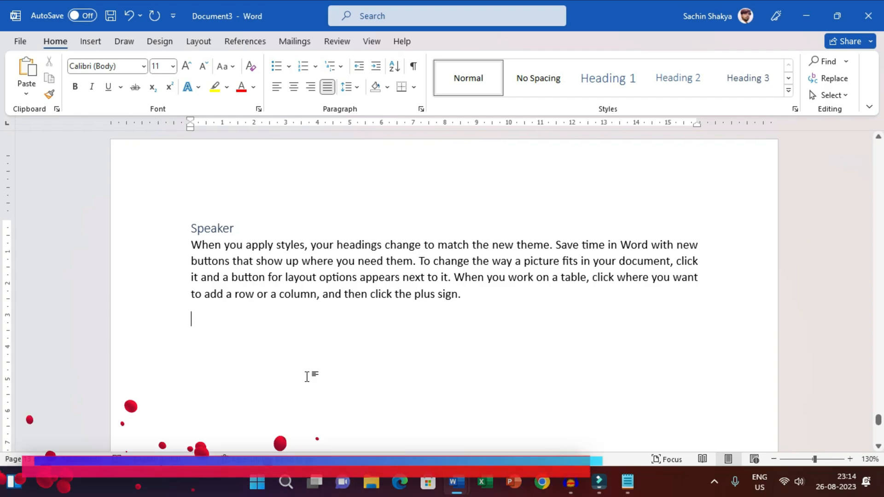
# Insert the built-in Automatic Table 2 table of contents at the very start of the document.
pyautogui.hotkey('ctrl', 'Home')
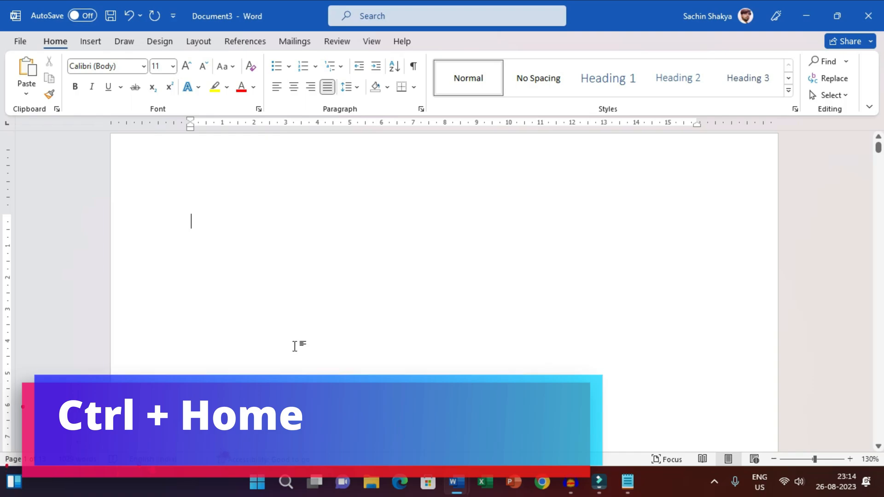
pyautogui.scroll(1, 229, 237)
pyautogui.click(215, 233)
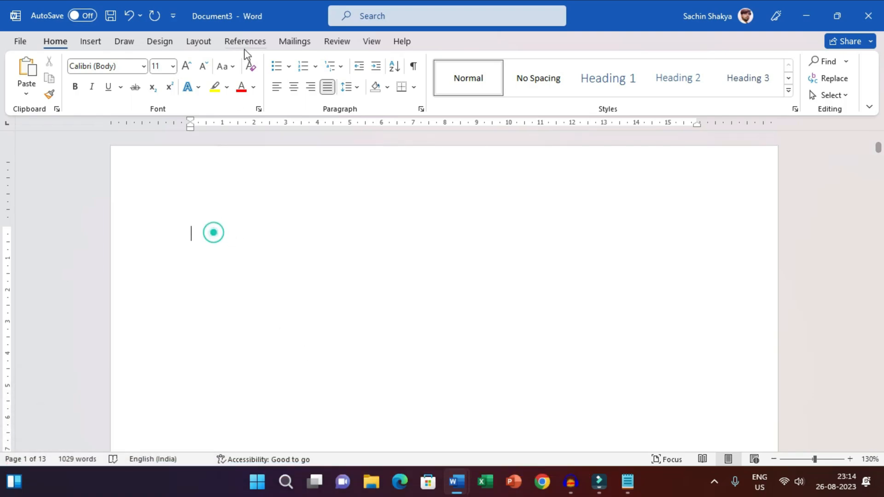
pyautogui.click(248, 42)
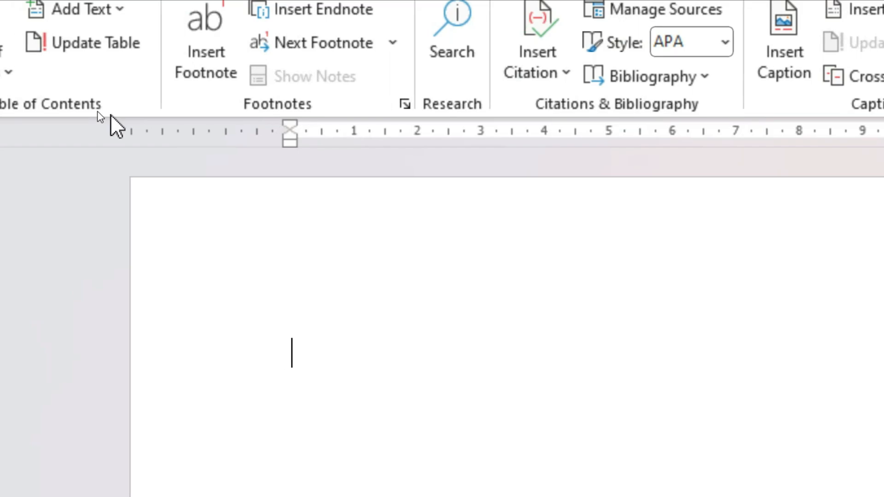
pyautogui.click(47, 111)
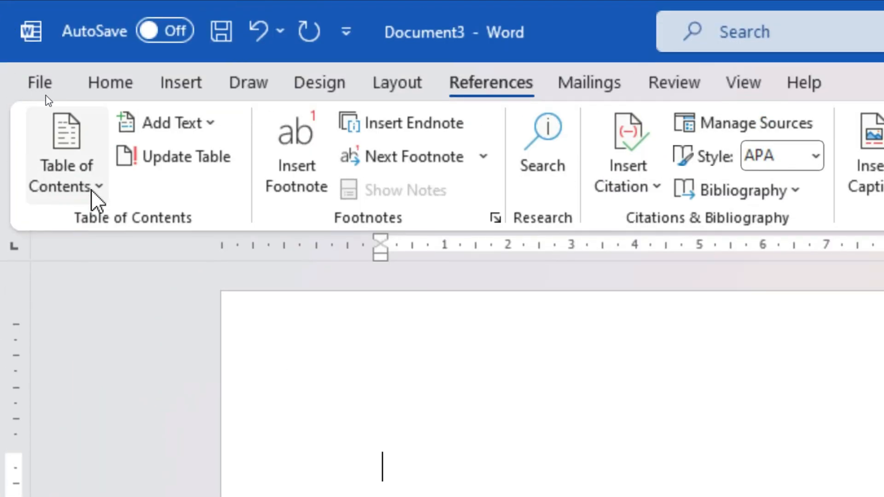
pyautogui.click(94, 74)
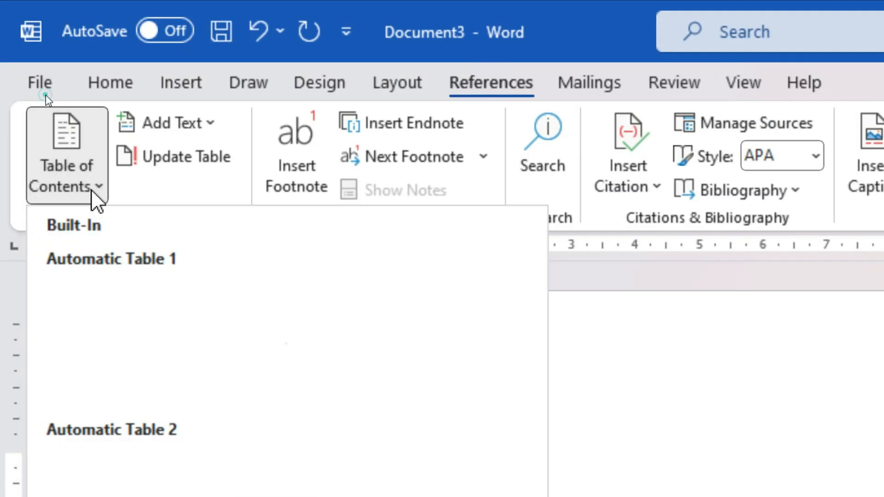
pyautogui.click(132, 385)
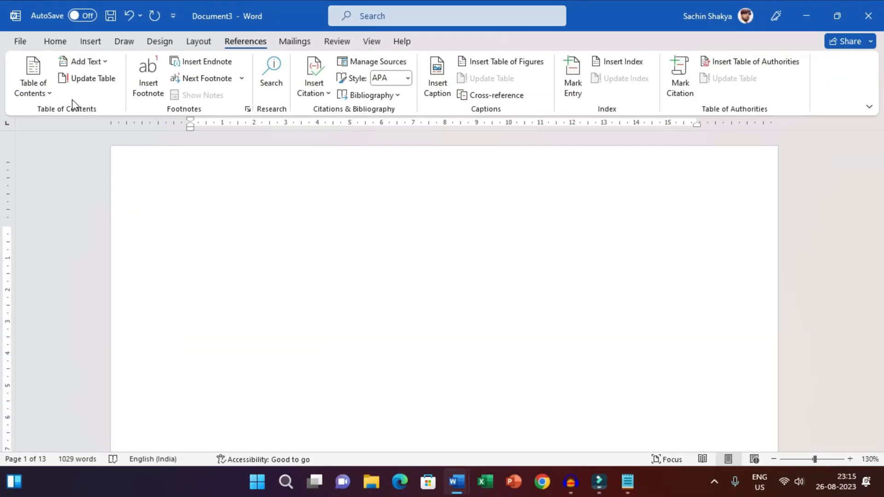
pyautogui.click(49, 92)
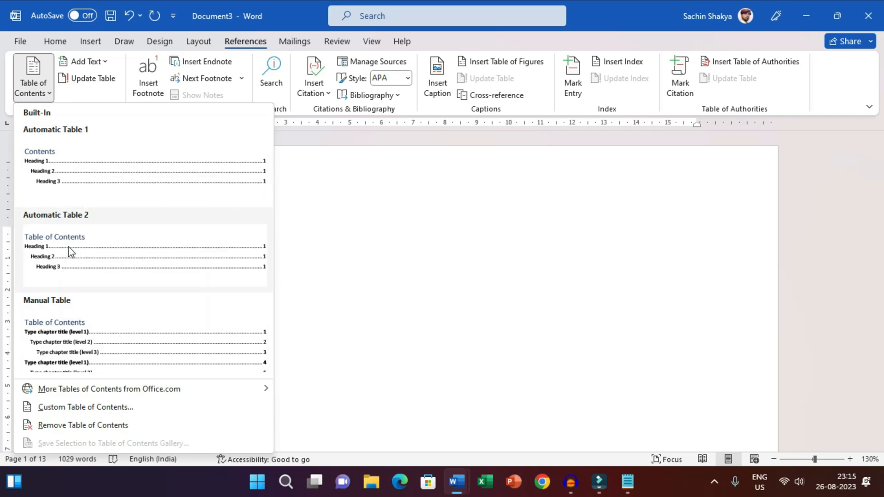
pyautogui.click(99, 248)
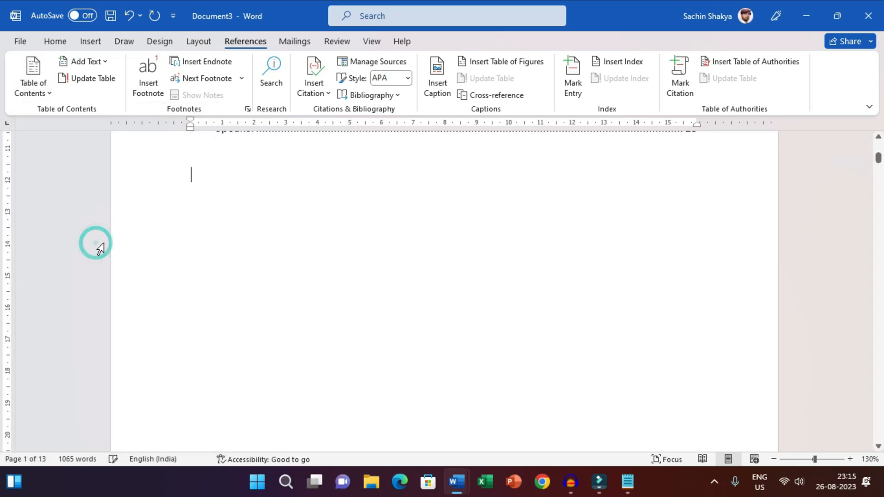
# Examine the MS-Office entries in the table of contents, checking their heading levels and page numbers.
pyautogui.scroll(5, 722, 241)
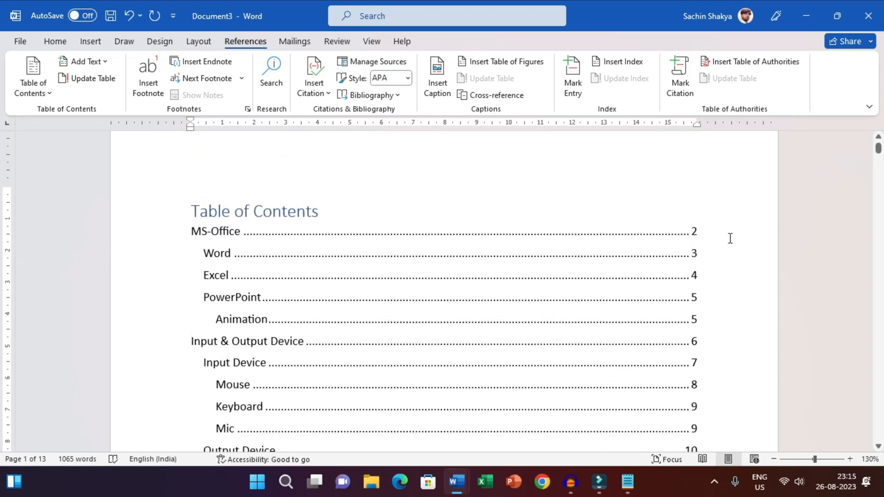
pyautogui.click(458, 229)
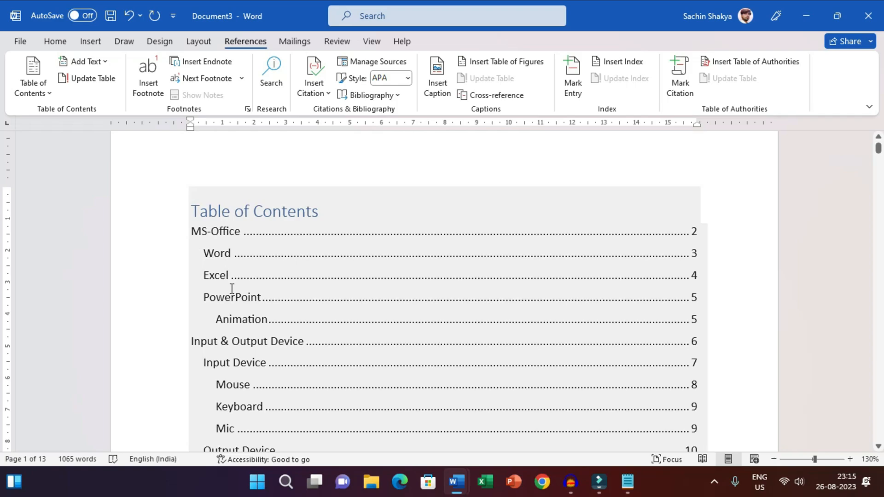
pyautogui.moveTo(257, 298); pyautogui.dragTo(198, 253)
pyautogui.click(215, 253)
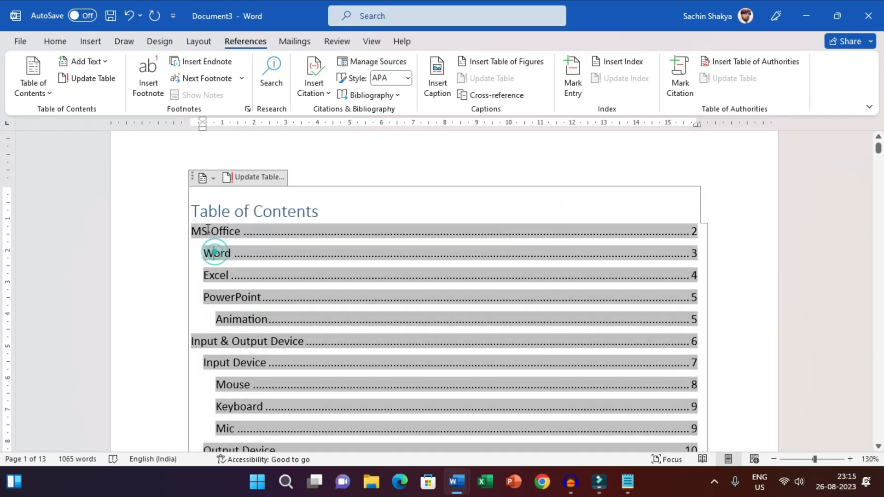
pyautogui.tripleClick(271, 320)
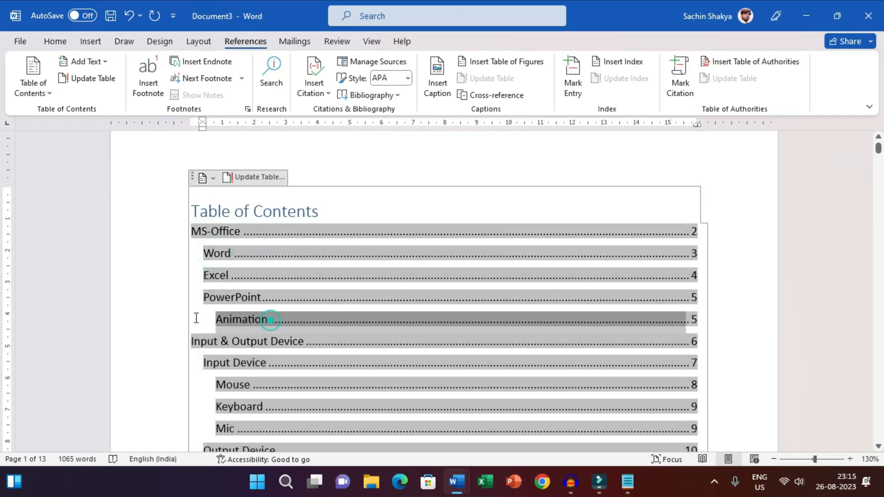
pyautogui.click(231, 318)
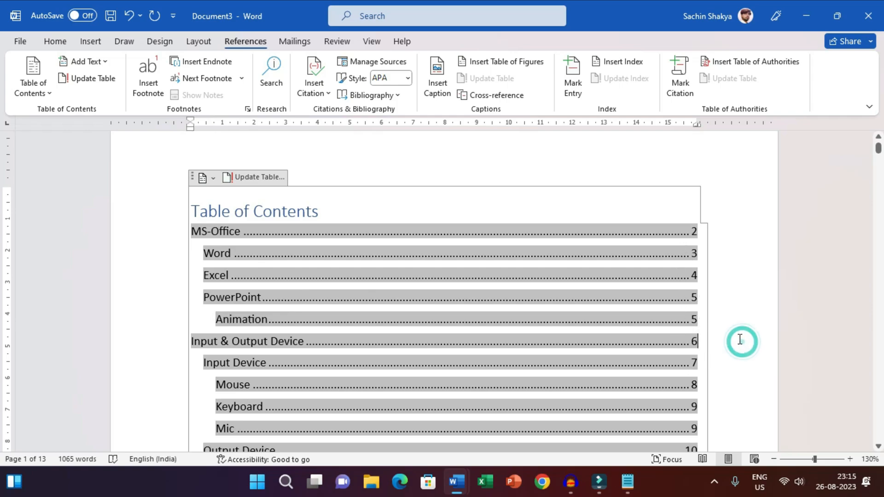
pyautogui.scroll(-5, 737, 341)
pyautogui.click(198, 341)
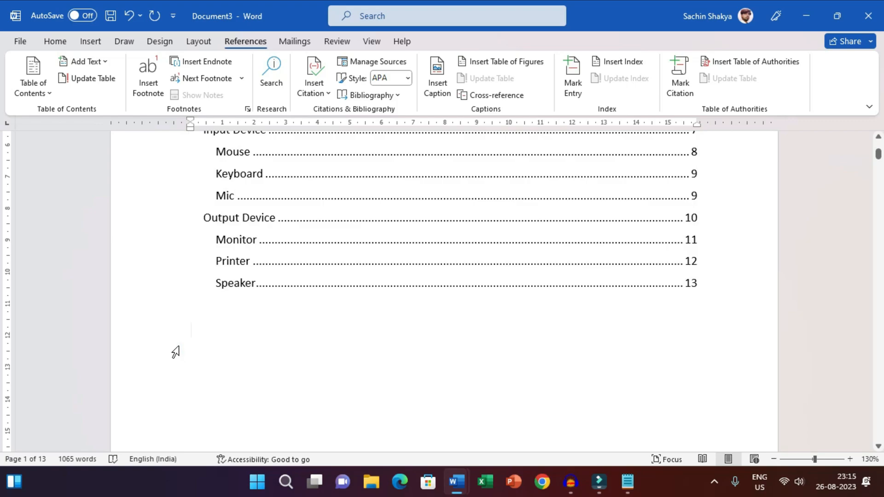
# Examine the Input & Output Device entries in the table of contents, checking their sublevels and page numbers.
pyautogui.scroll(4, 435, 336)
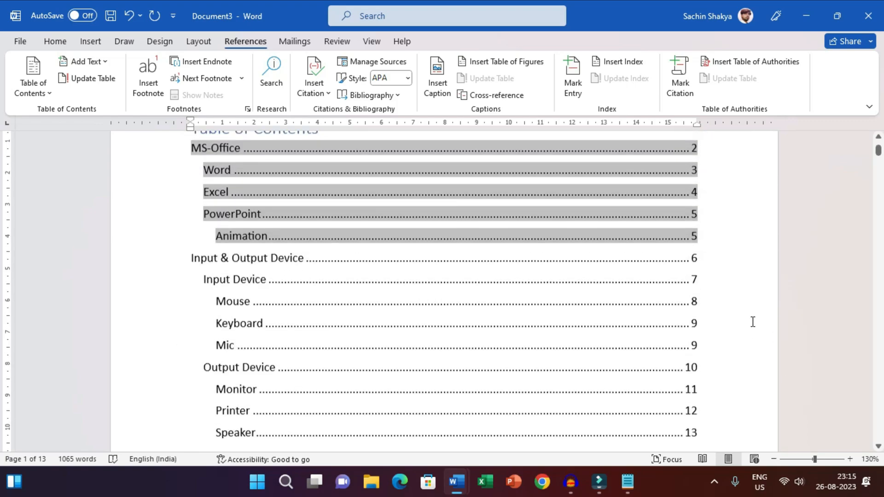
pyautogui.click(739, 300)
pyautogui.scroll(3, 739, 300)
pyautogui.click(729, 258)
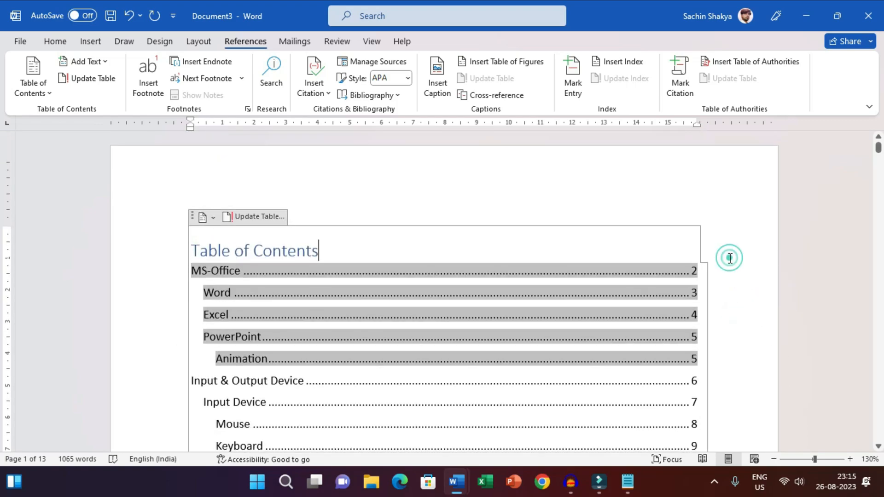
pyautogui.scroll(-3, 730, 259)
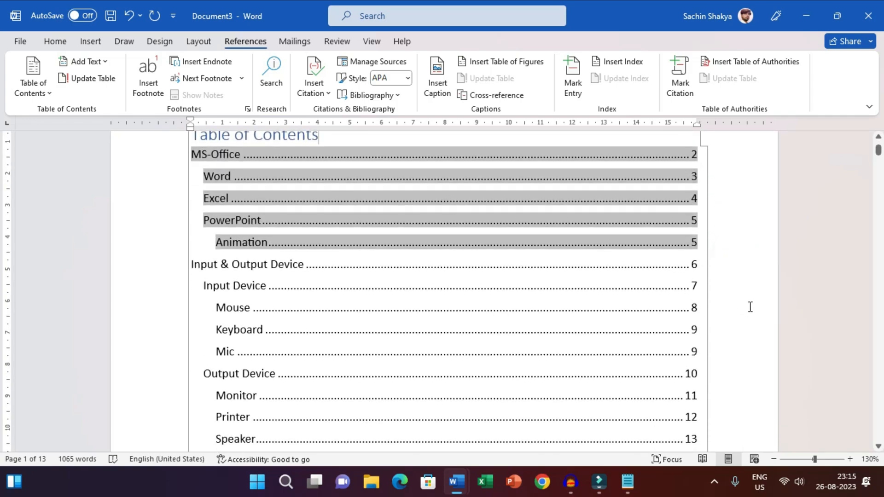
pyautogui.scroll(-1, 746, 306)
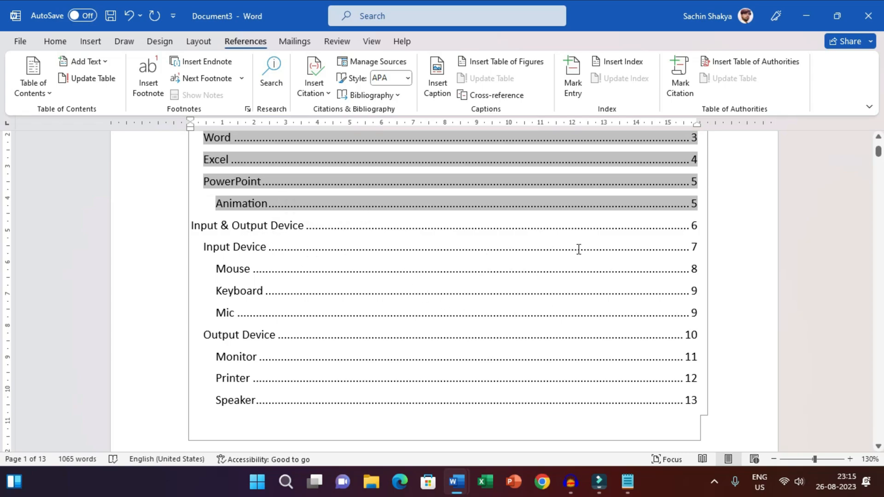
pyautogui.click(736, 282)
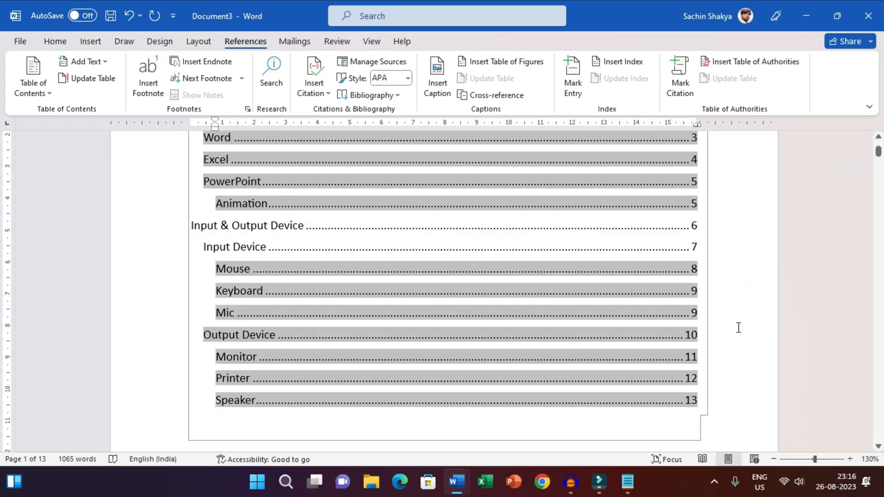
pyautogui.scroll(-1, 737, 326)
pyautogui.scroll(-2, 737, 302)
pyautogui.scroll(3, 737, 301)
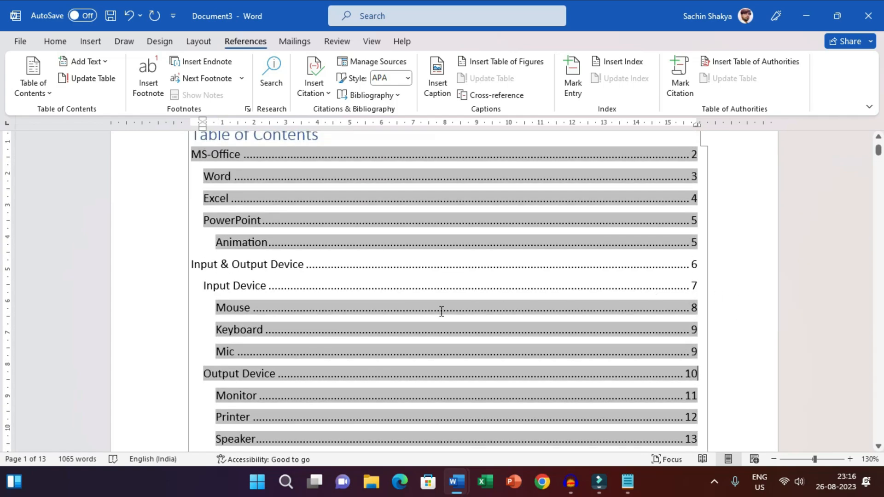
# Follow the Mouse entry's link from the table of contents to its page and return to the table of contents.
pyautogui.keyDown('ctrl'); pyautogui.click(237, 314); pyautogui.keyUp('ctrl')
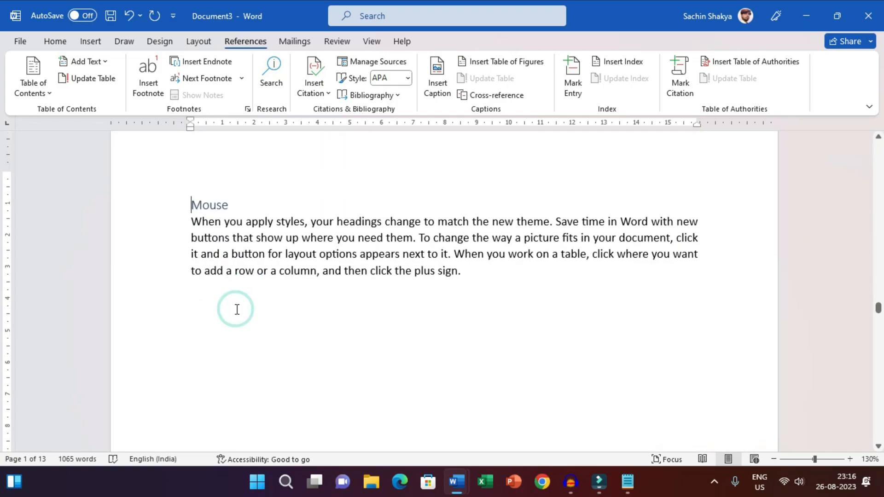
pyautogui.click(197, 298)
pyautogui.moveTo(878, 305); pyautogui.dragTo(878, 133)
pyautogui.click(751, 288)
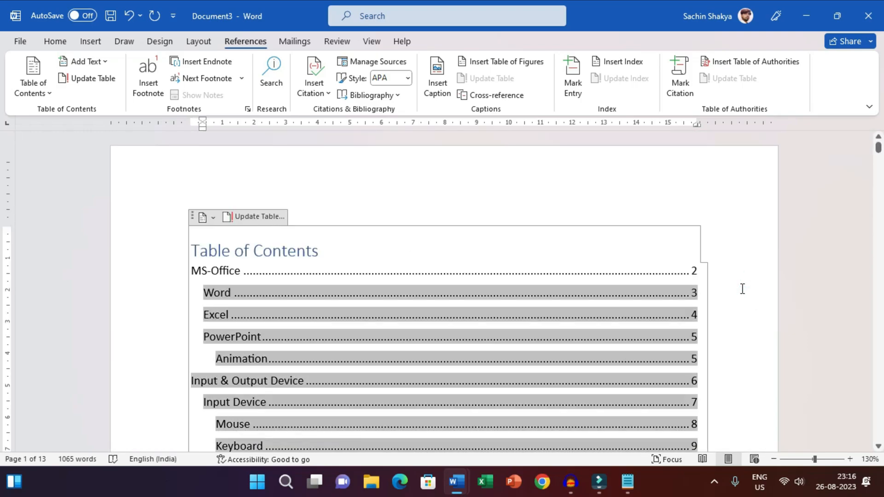
pyautogui.scroll(-1, 738, 290)
pyautogui.scroll(-3, 750, 320)
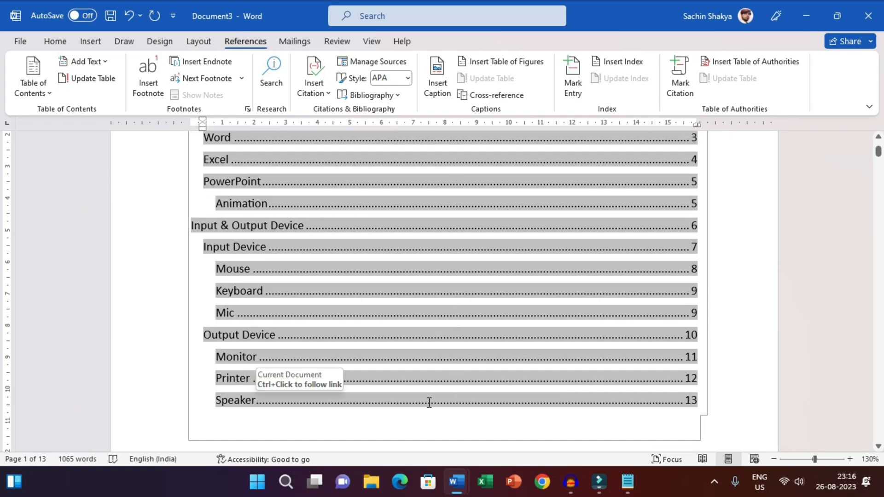
# Change the MS-Office heading's table of contents level to Level 2 with Add Text.
pyautogui.scroll(-2, 405, 392)
pyautogui.click(234, 397)
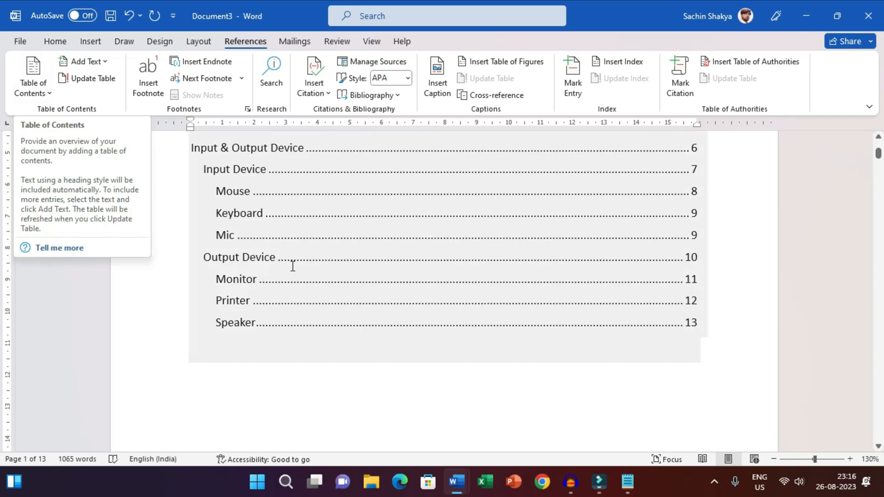
pyautogui.scroll(-10, 326, 273)
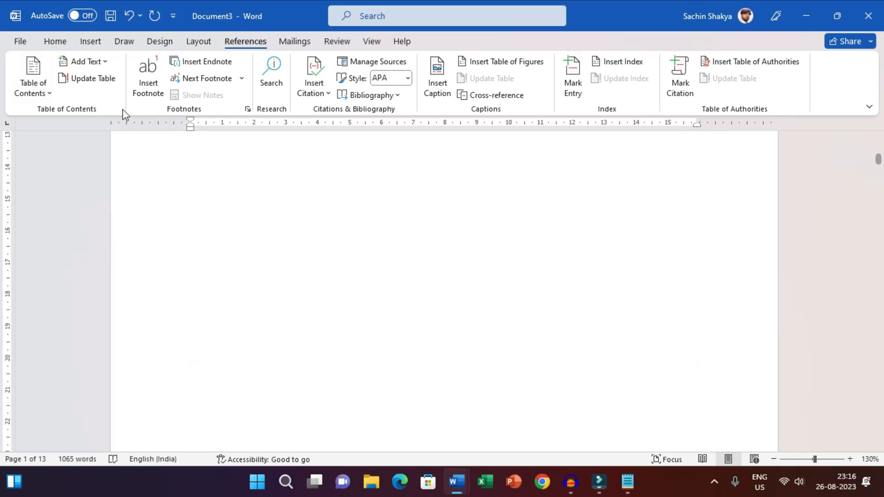
pyautogui.scroll(-5, 277, 253)
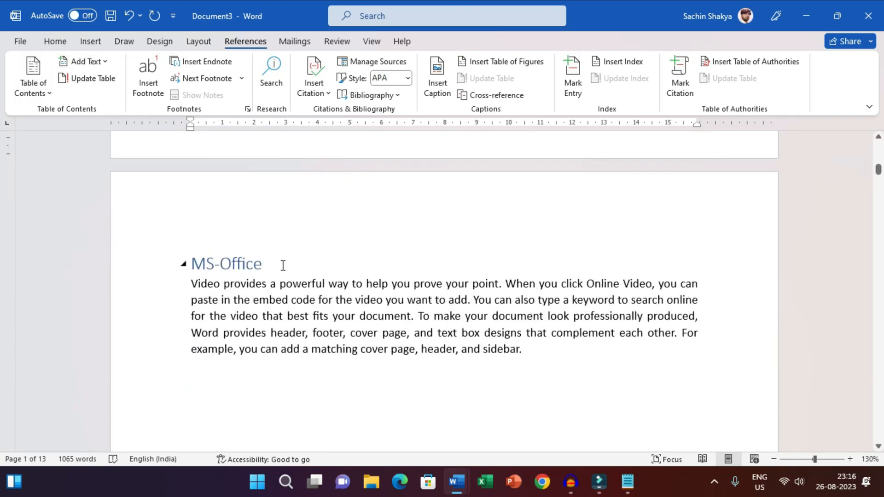
pyautogui.tripleClick(282, 268)
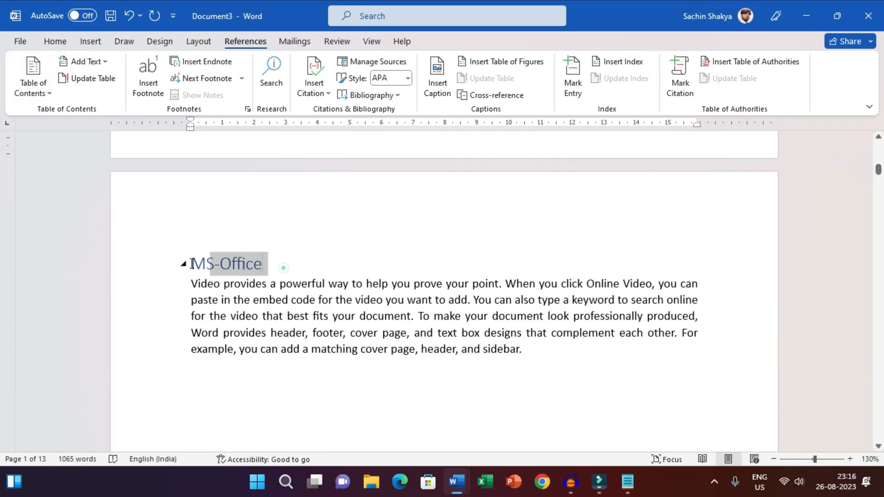
pyautogui.click(56, 41)
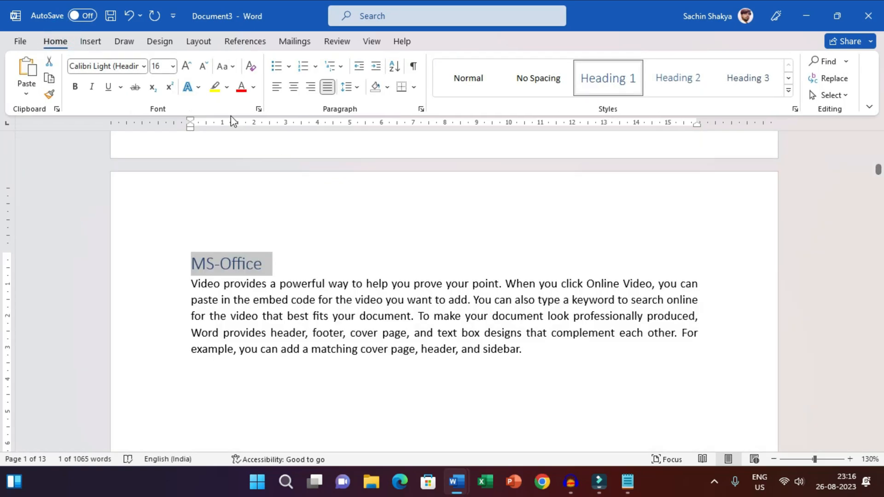
pyautogui.click(245, 41)
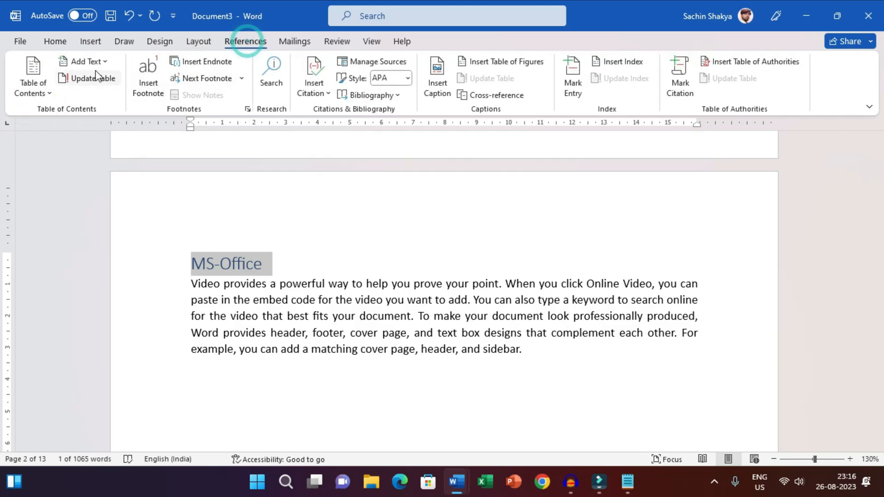
pyautogui.click(91, 62)
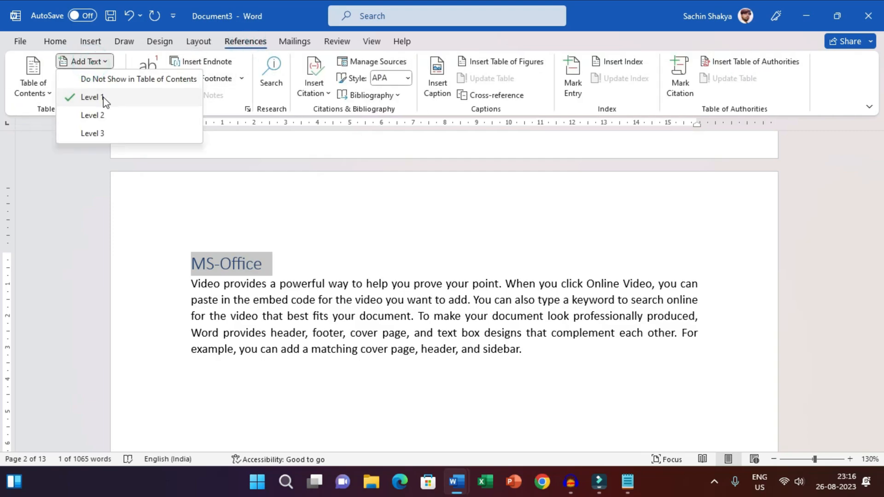
pyautogui.click(104, 116)
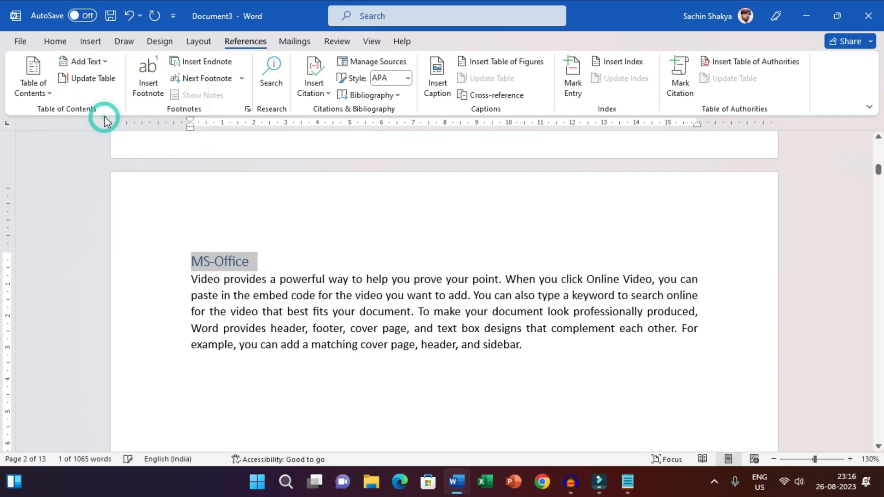
# Set the MS-Office heading back to table of contents Level 1 and deselect it.
pyautogui.click(104, 69)
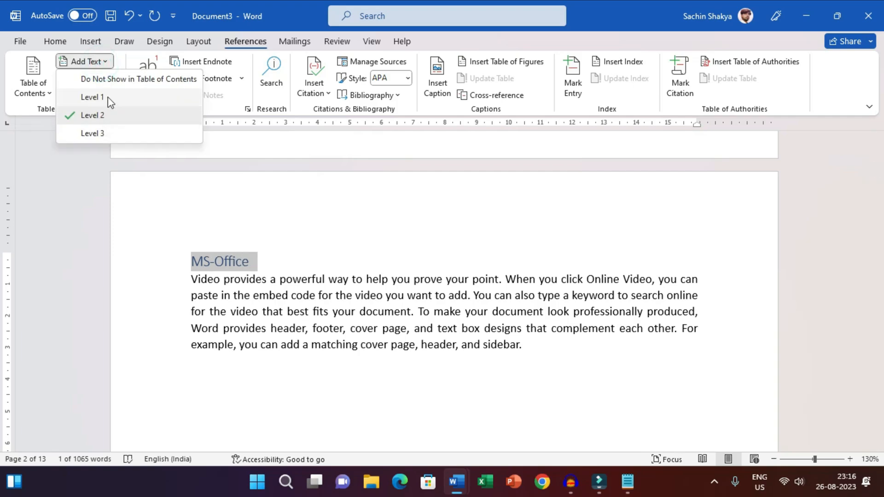
pyautogui.click(108, 97)
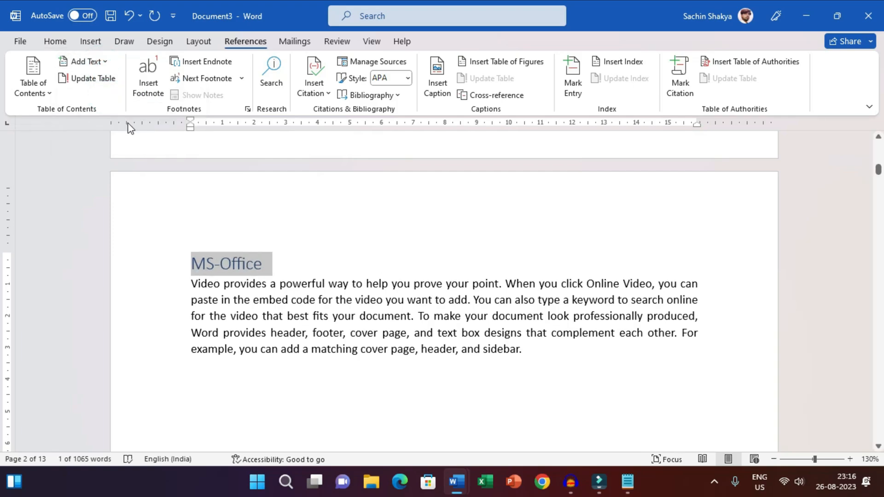
pyautogui.click(228, 243)
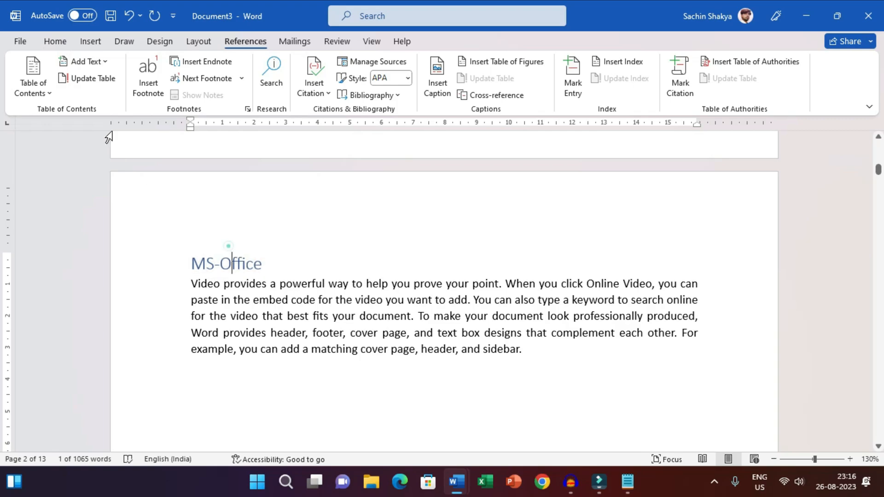
# Extend the MS-Office heading on its topic page to read "MS-Office 2021".
pyautogui.click(294, 265)
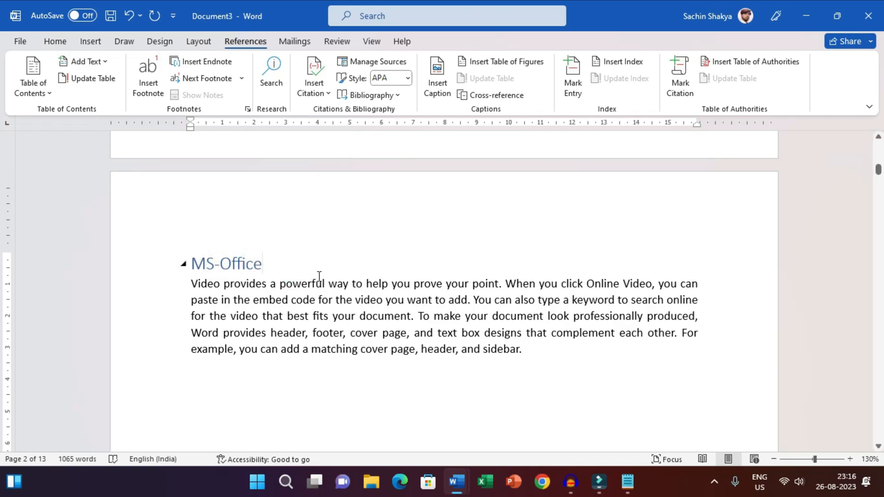
pyautogui.write('2021')
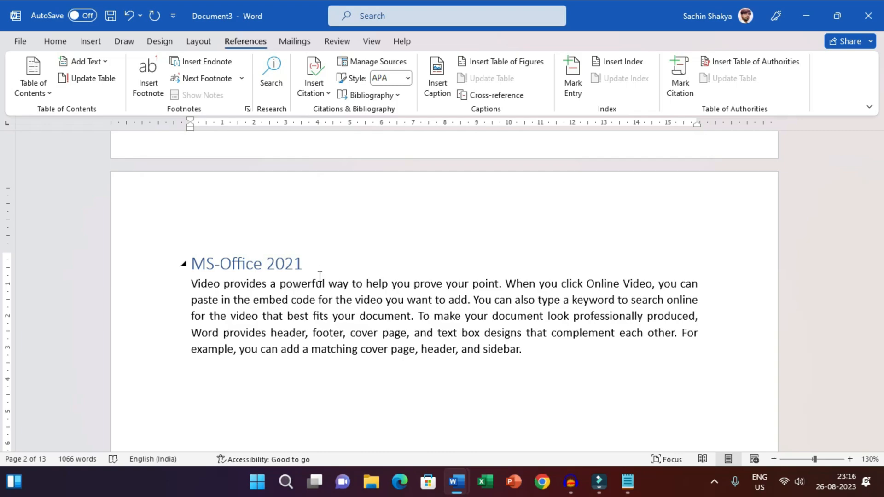
pyautogui.click(372, 293)
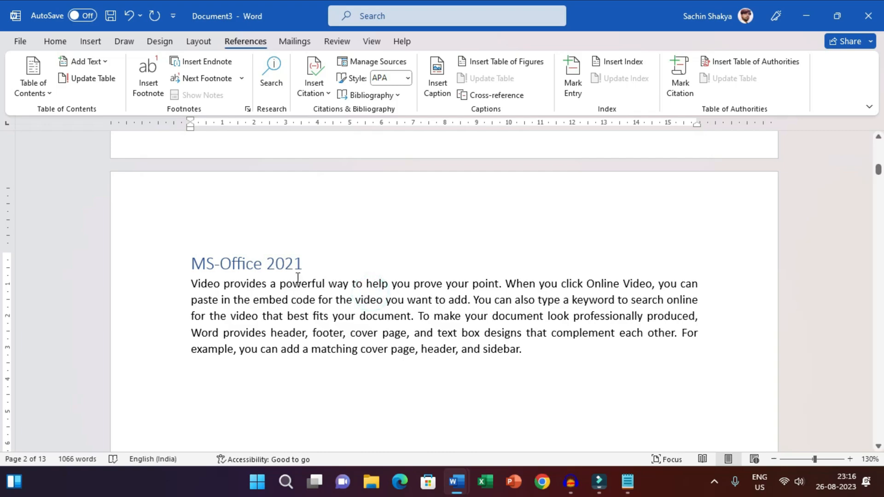
pyautogui.click(338, 266)
# Insert a page break between the PowerPoint text and the Animation heading so Animation starts on its own page.
pyautogui.scroll(-10, 347, 274)
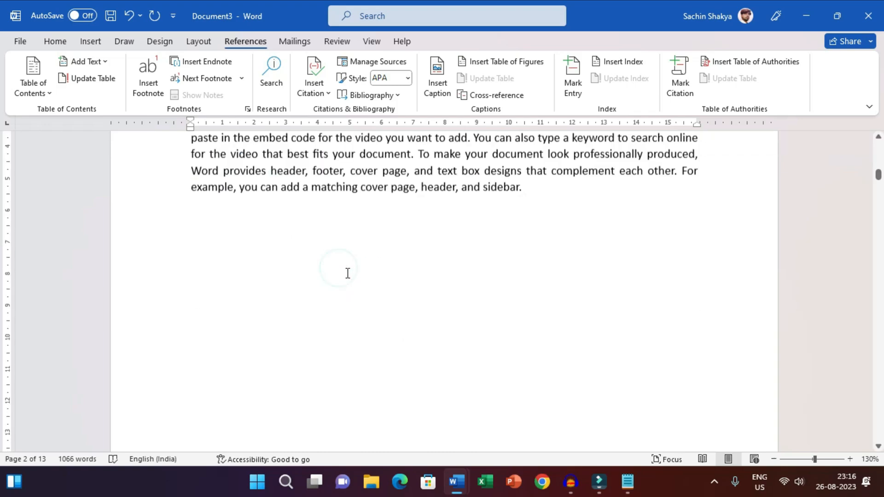
pyautogui.scroll(-12, 354, 274)
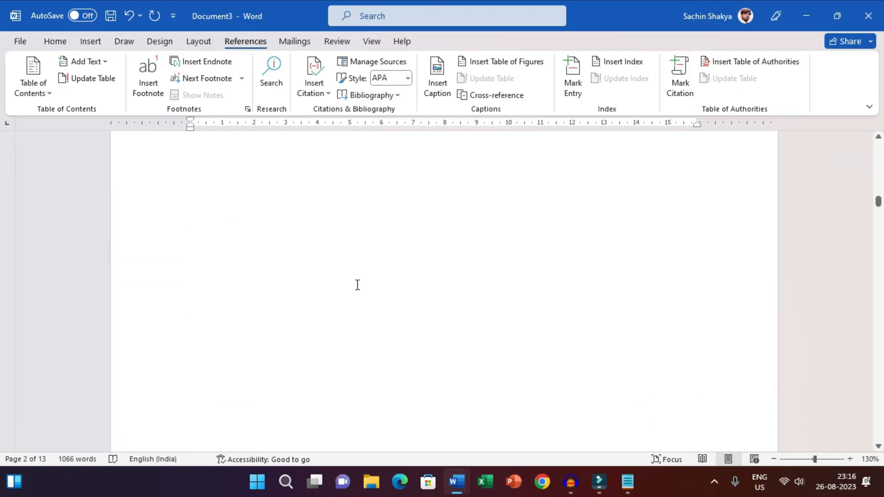
pyautogui.scroll(-8, 355, 285)
pyautogui.scroll(-6, 396, 267)
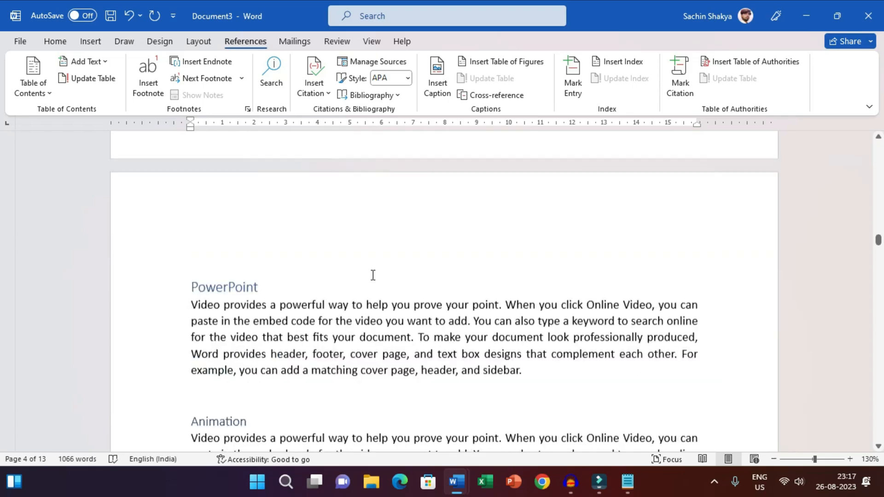
pyautogui.click(264, 278)
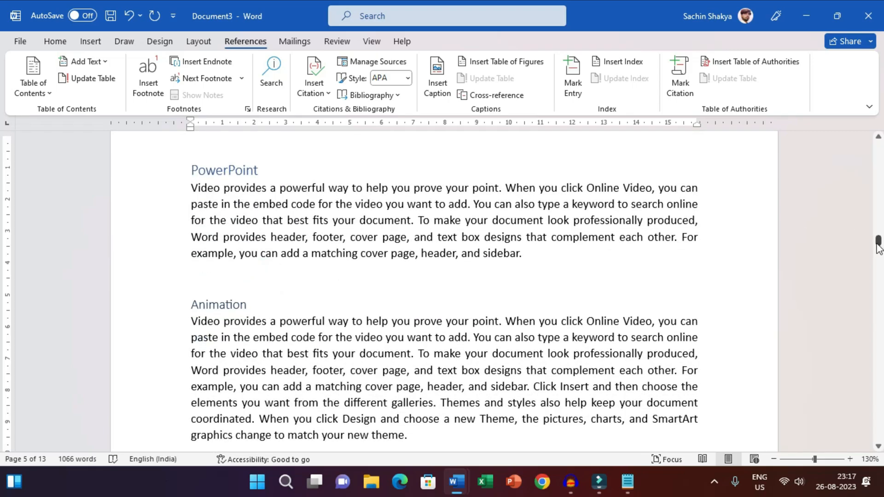
pyautogui.moveTo(878, 242); pyautogui.dragTo(879, 246)
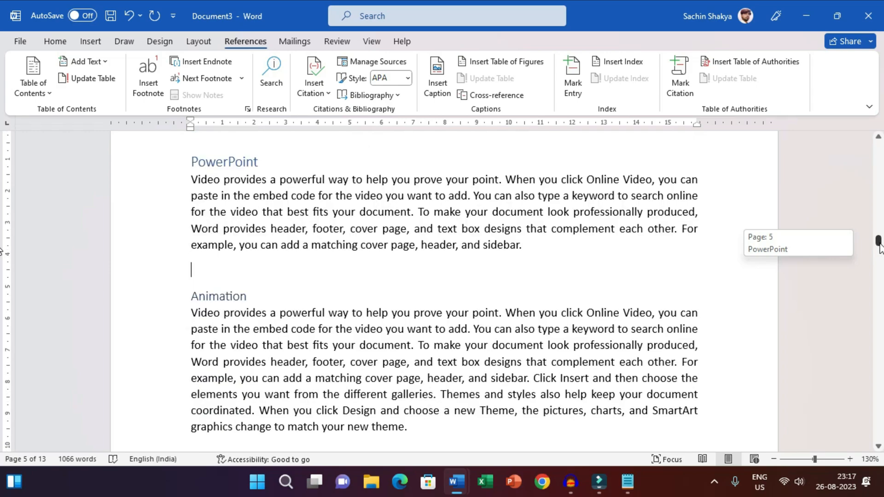
pyautogui.moveTo(880, 246); pyautogui.dragTo(879, 246)
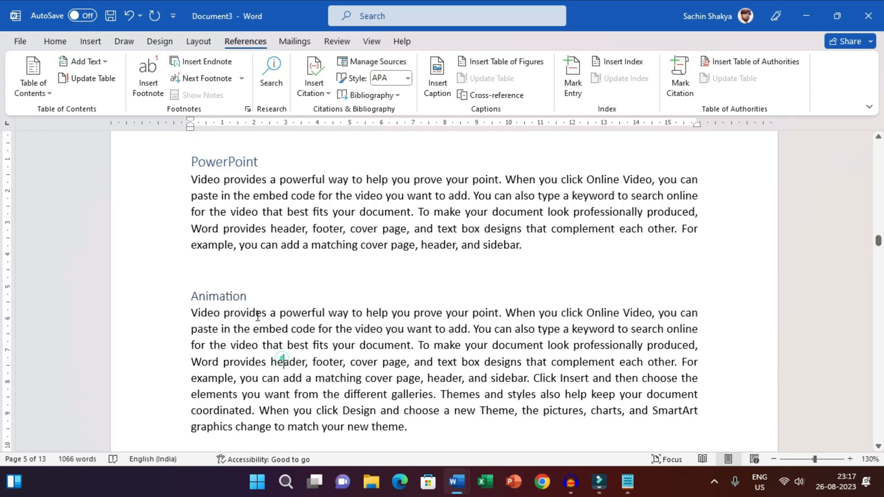
pyautogui.click(220, 272)
pyautogui.hotkey('ctrl', 'Return')
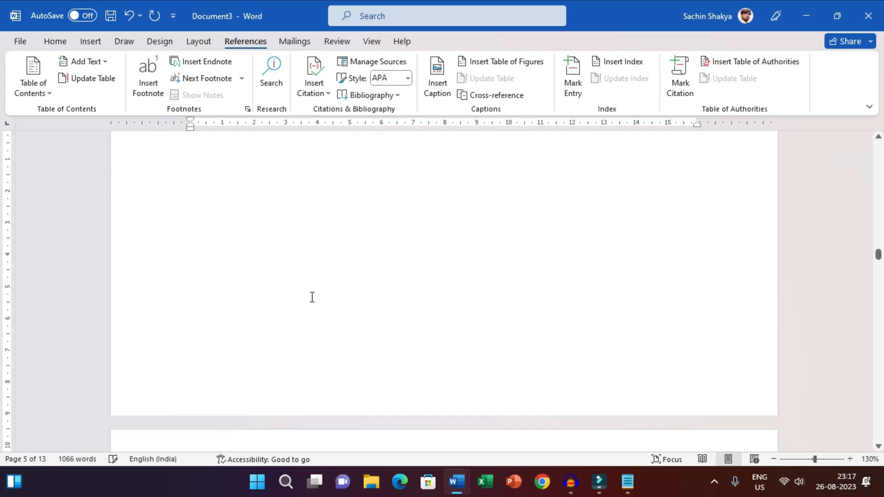
pyautogui.scroll(-5, 310, 299)
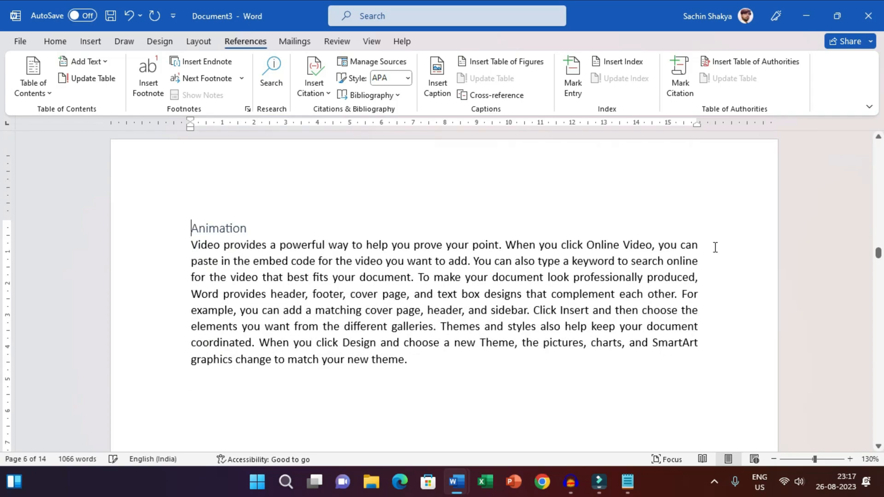
pyautogui.moveTo(878, 252); pyautogui.dragTo(880, 256)
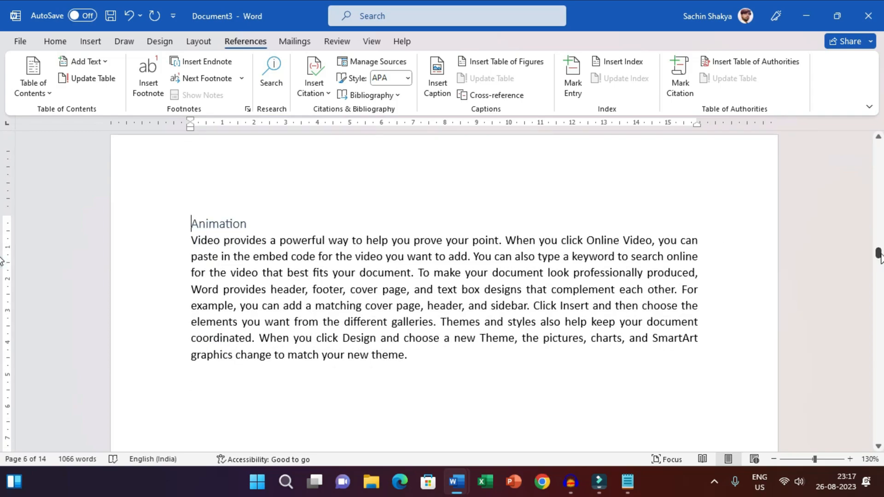
pyautogui.click(449, 342)
# Update the table of contents at the start of the document with the page numbers only option.
pyautogui.moveTo(879, 261); pyautogui.dragTo(878, 148)
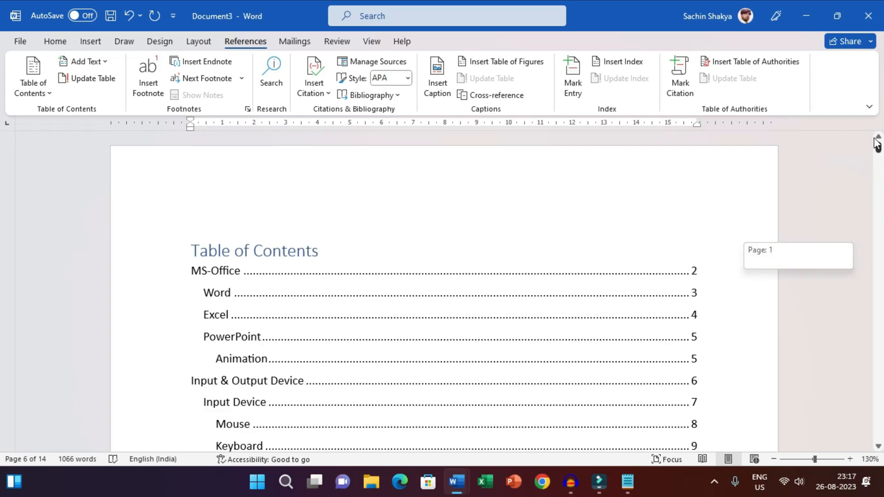
pyautogui.click(387, 315)
pyautogui.scroll(-2, 373, 313)
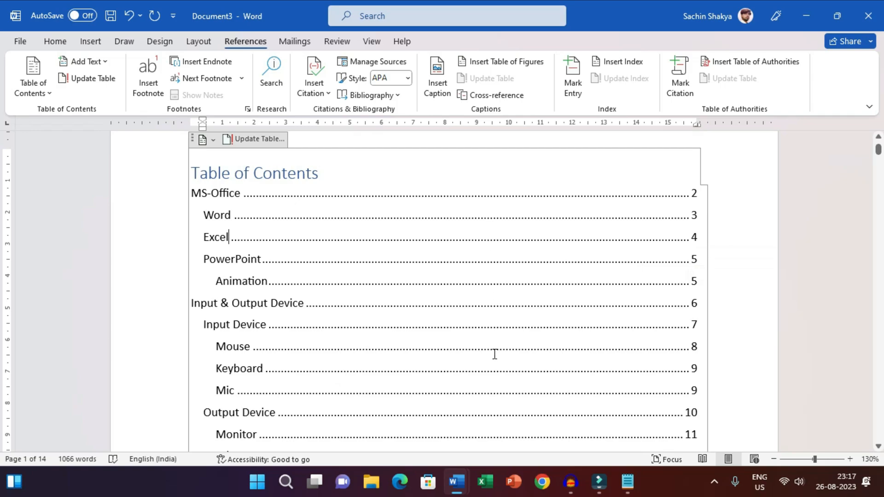
pyautogui.scroll(3, 331, 234)
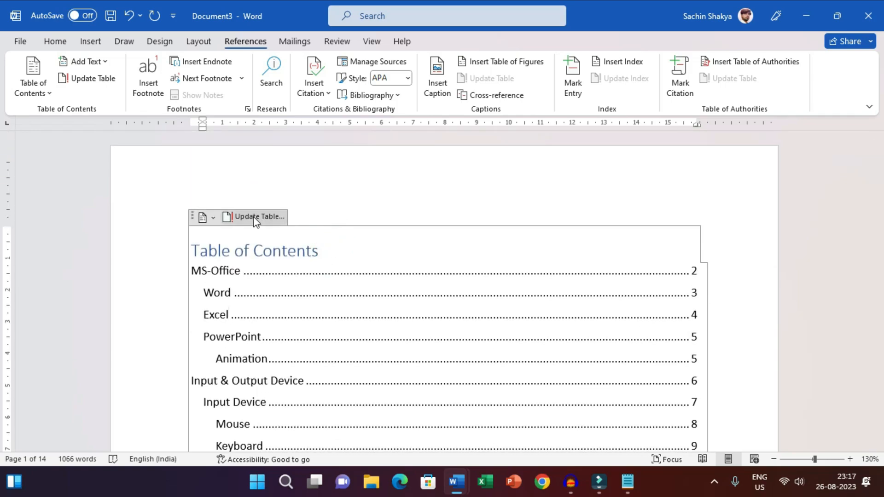
pyautogui.click(88, 80)
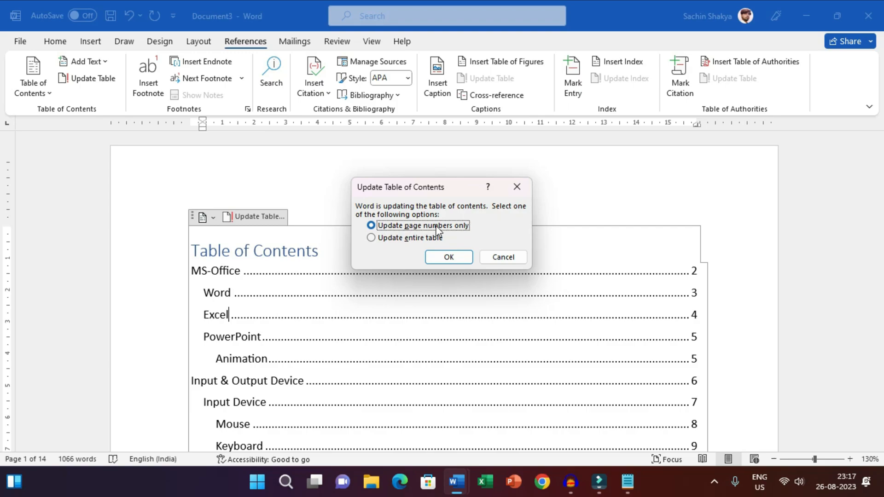
pyautogui.click(450, 258)
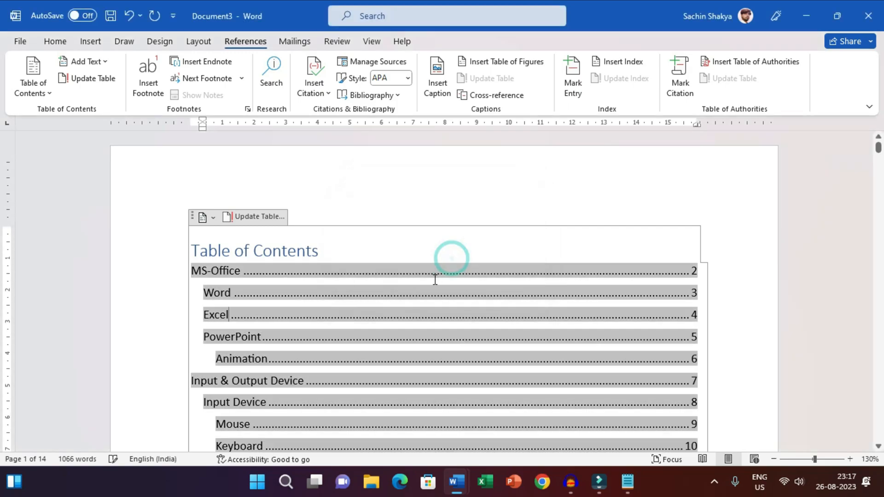
# Update the entire table of contents, including heading text, and check its entries down to Speaker.
pyautogui.scroll(-3, 334, 264)
pyautogui.click(230, 222)
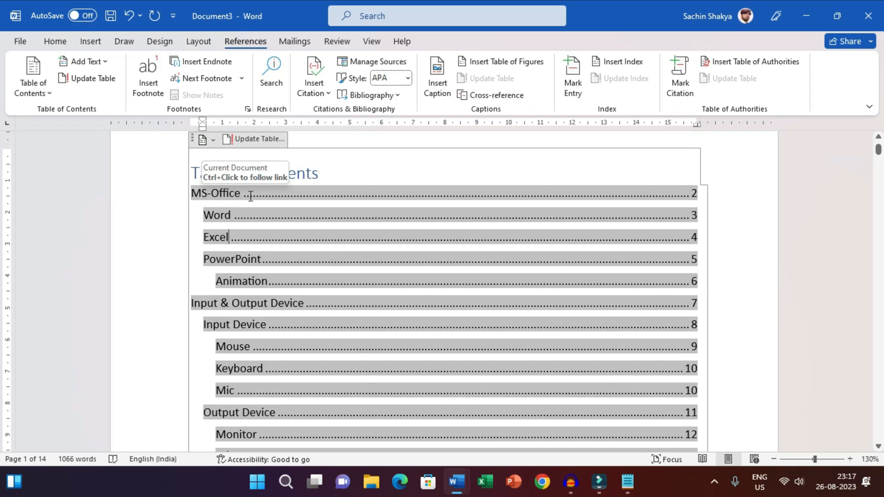
pyautogui.click(94, 81)
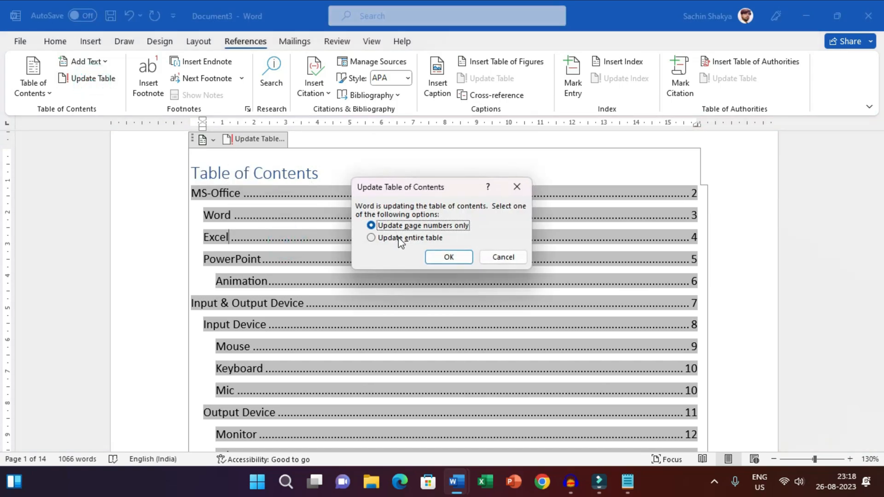
pyautogui.click(400, 239)
pyautogui.click(450, 256)
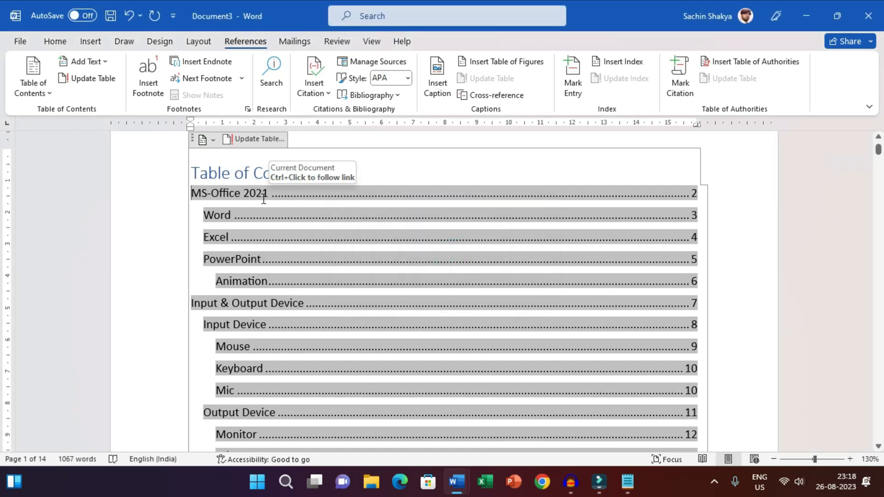
pyautogui.scroll(-3, 263, 198)
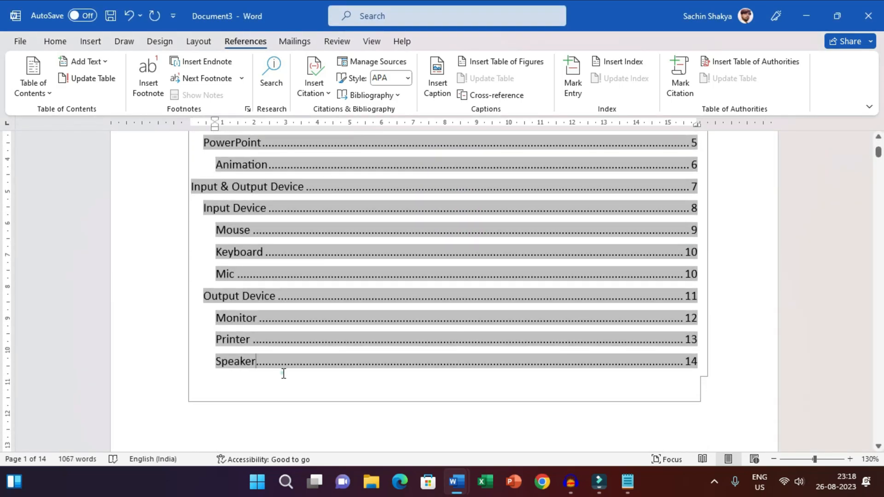
pyautogui.click(284, 374)
# Start a new page at the very end of the document and enter the topic title "Hardware & Software" on it.
pyautogui.click(769, 347)
pyautogui.hotkey('ctrl', 'End')
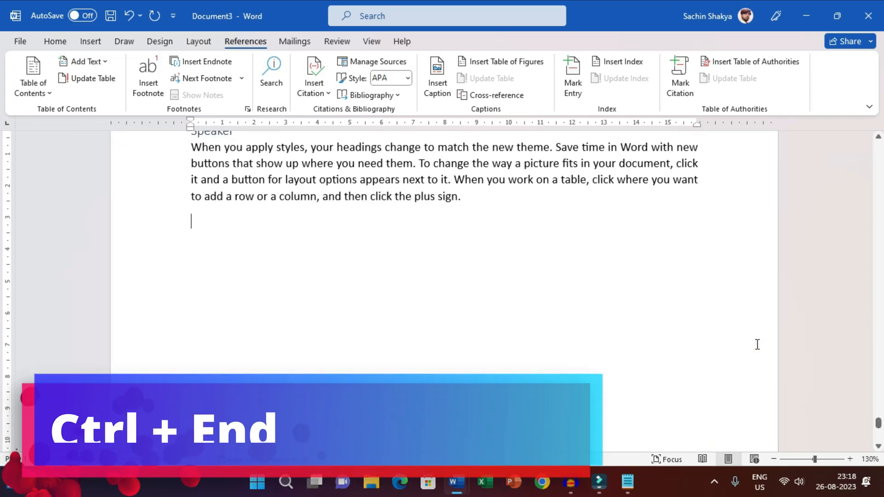
pyautogui.scroll(5, 598, 346)
pyautogui.scroll(-3, 433, 358)
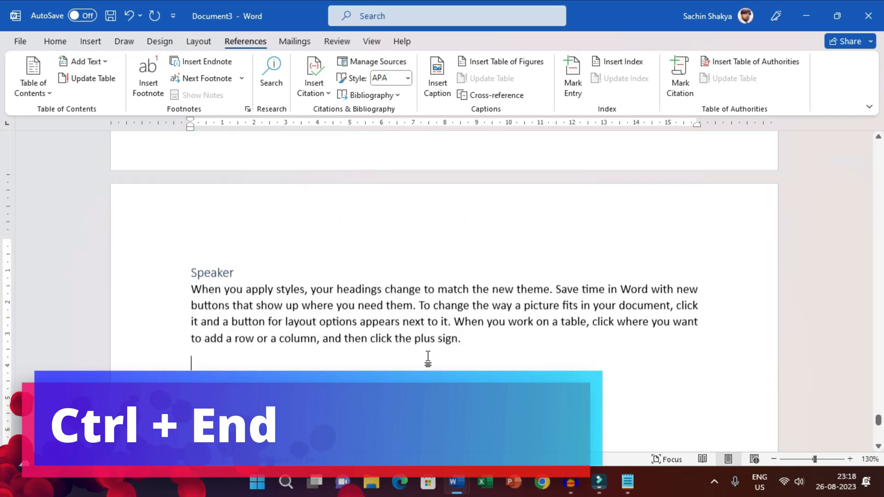
pyautogui.hotkey('ctrl', 'Return')
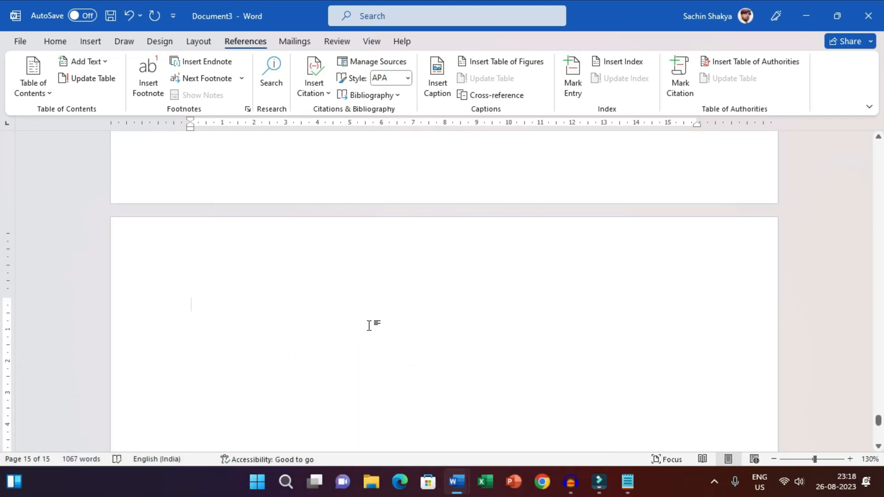
pyautogui.write('Hardware & Sof')
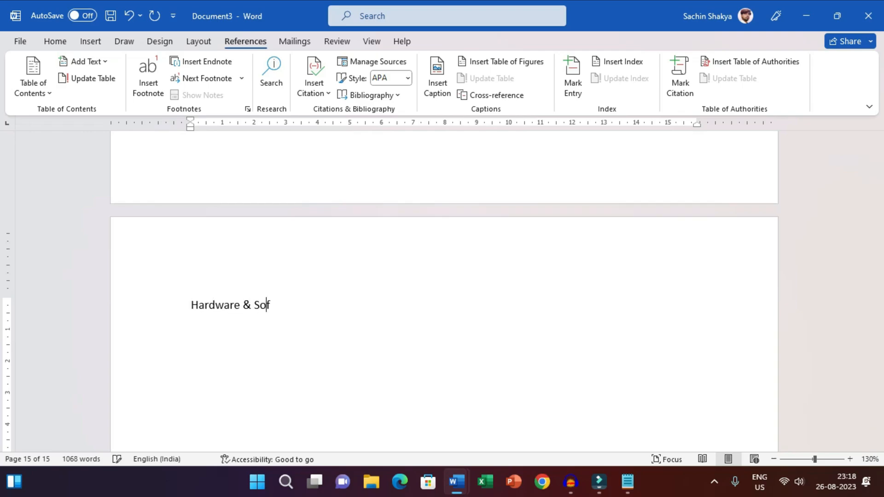
pyautogui.write('tware')
pyautogui.press('Return')
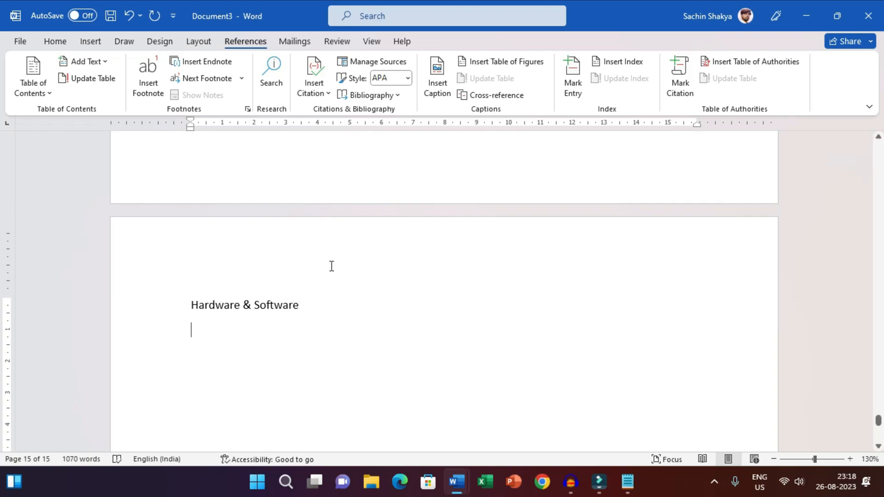
# Apply the Heading 1 style to the "Hardware & Software" title and continue on the empty line below it.
pyautogui.scroll(-3, 294, 243)
pyautogui.moveTo(245, 185); pyautogui.dragTo(156, 191)
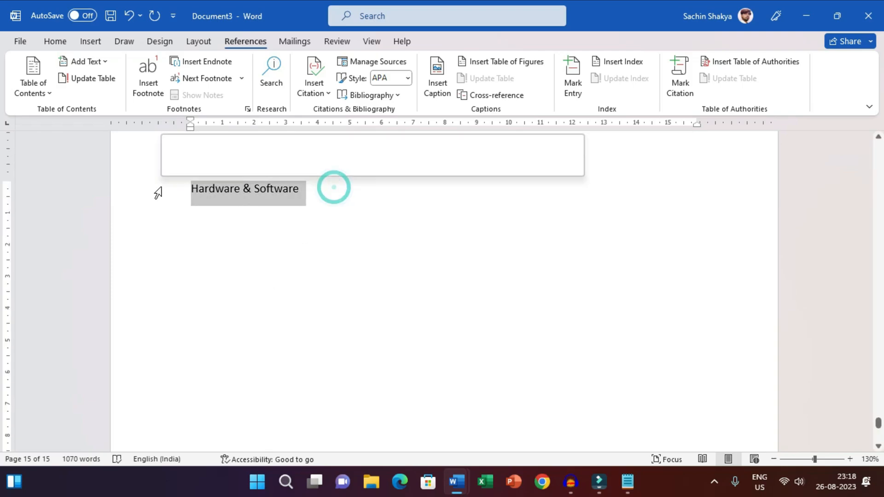
pyautogui.click(55, 41)
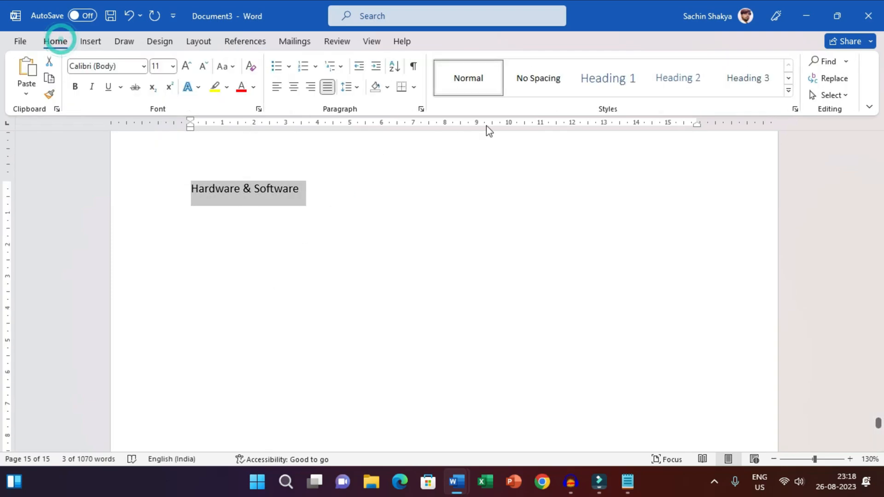
pyautogui.click(603, 79)
pyautogui.press('Down')
pyautogui.click(343, 269)
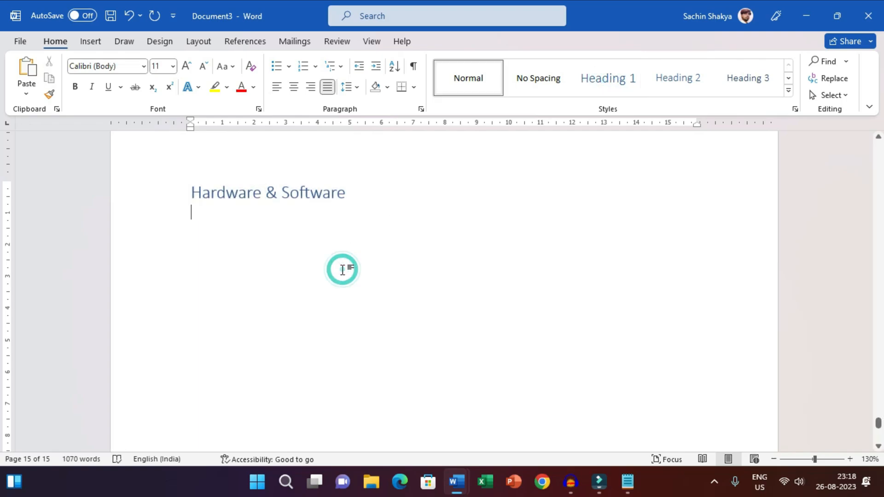
# Generate sample text under the Hardware & Software heading with =rand(3,8).
pyautogui.write('=rand(3,8')
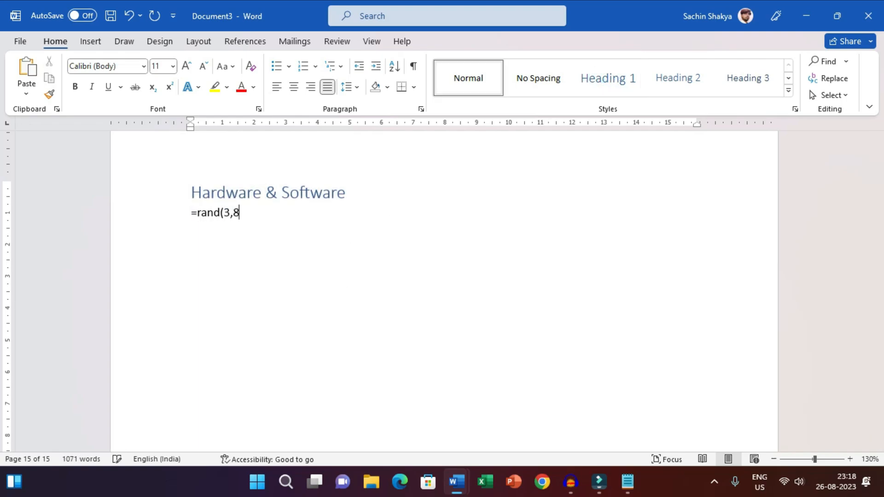
pyautogui.write(')')
pyautogui.press('Return')
pyautogui.scroll(5, 251, 283)
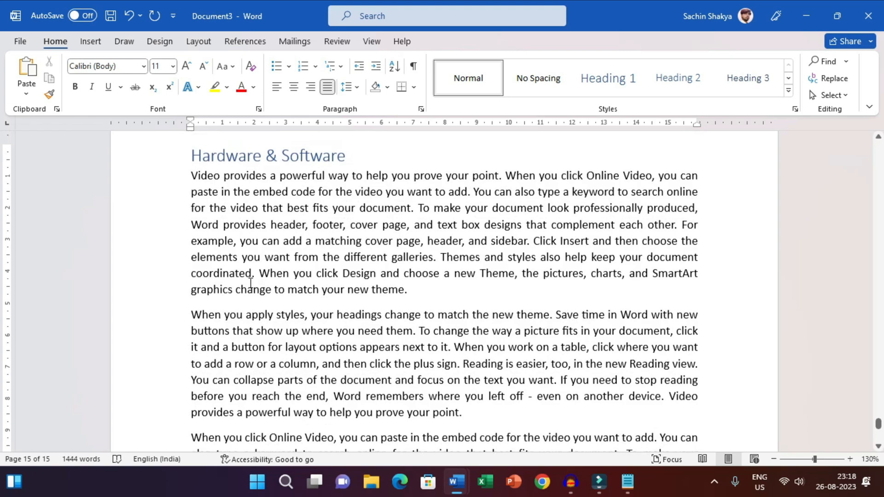
# Add a "Hardware" subheading above the second sample paragraph, preceded by an empty line, and format it as Heading 2.
pyautogui.scroll(2, 251, 283)
pyautogui.click(190, 357)
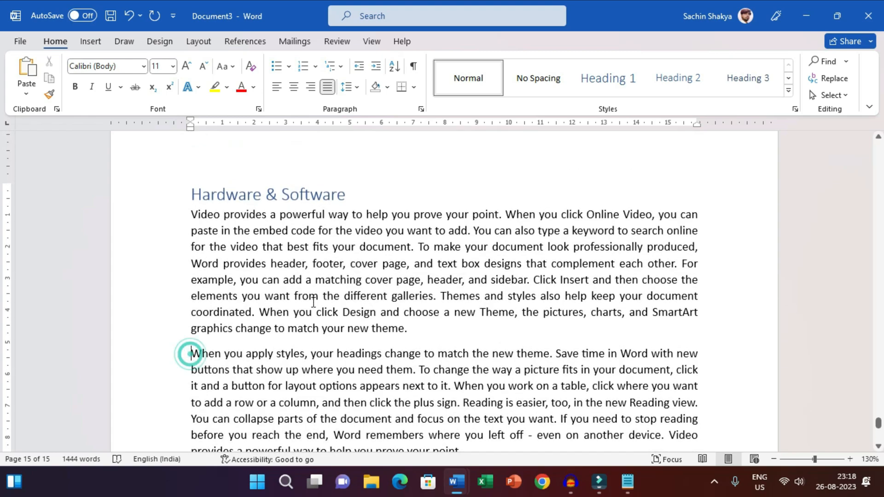
pyautogui.press('Return')
pyautogui.press('Return')
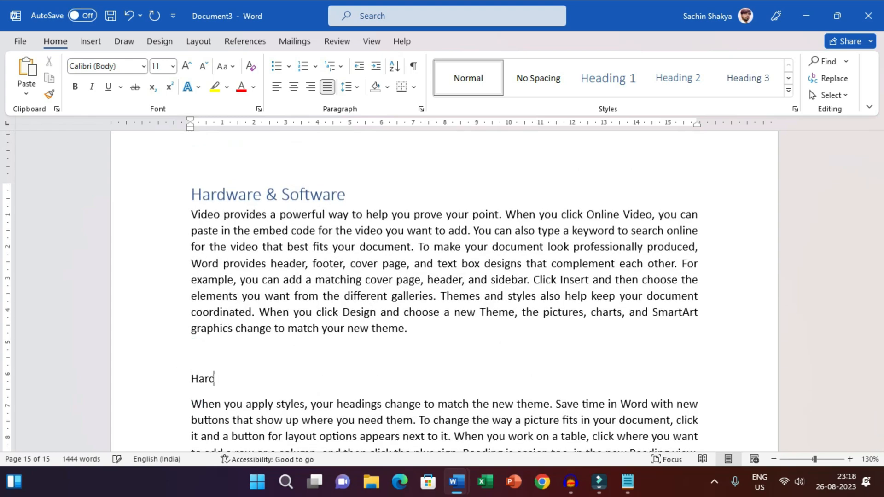
pyautogui.write('Hardware')
pyautogui.scroll(-2, 275, 316)
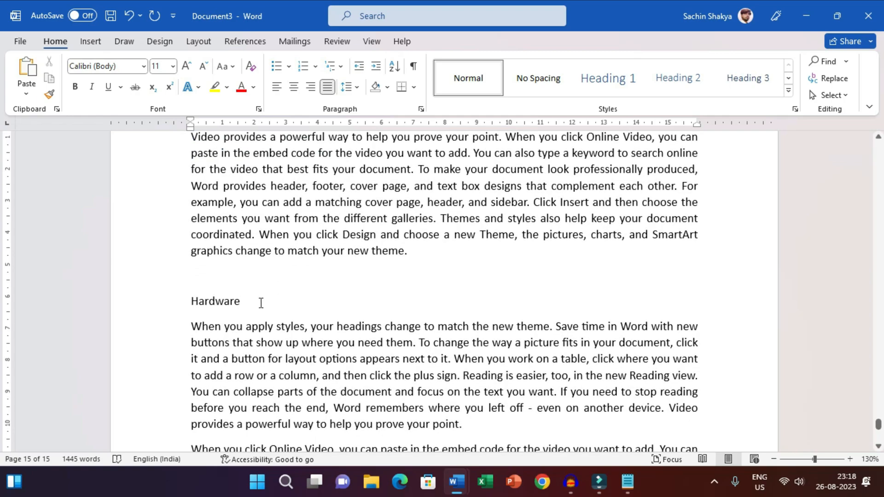
pyautogui.moveTo(260, 302); pyautogui.dragTo(142, 313)
pyautogui.click(680, 74)
# Add a "Software" subheading above the third sample paragraph, with empty lines before it, and format it as Heading 2.
pyautogui.scroll(-2, 208, 338)
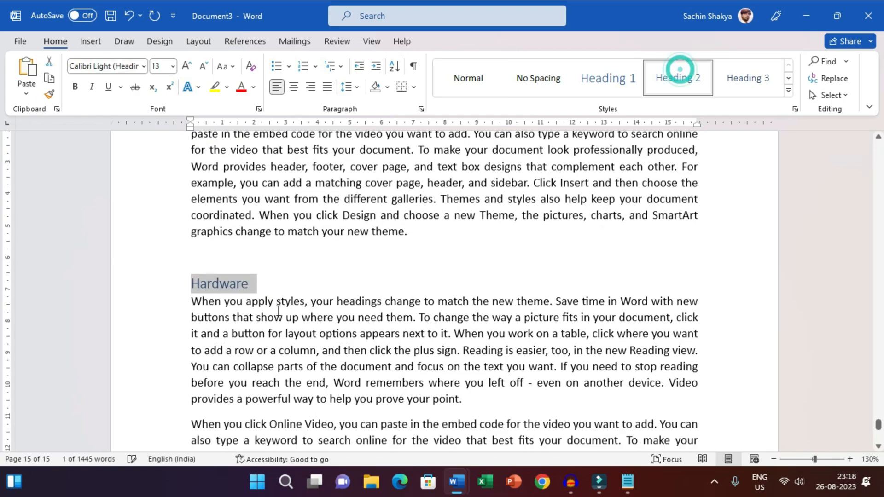
pyautogui.click(190, 328)
pyautogui.press('Return')
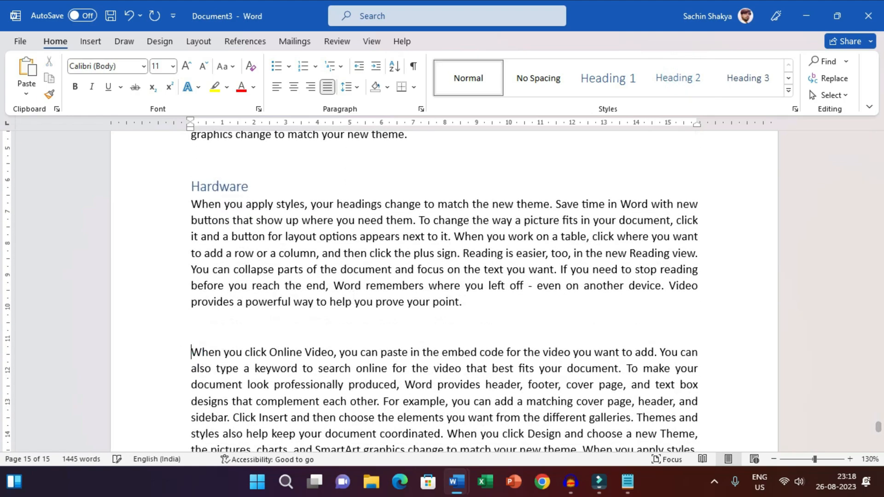
pyautogui.press('Return')
pyautogui.press('Return')
pyautogui.press('Up')
pyautogui.write('Software')
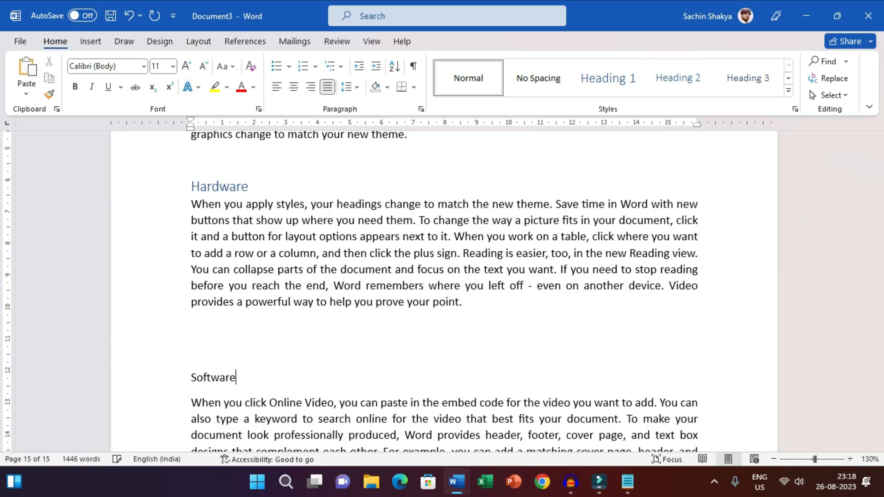
pyautogui.doubleClick(239, 376)
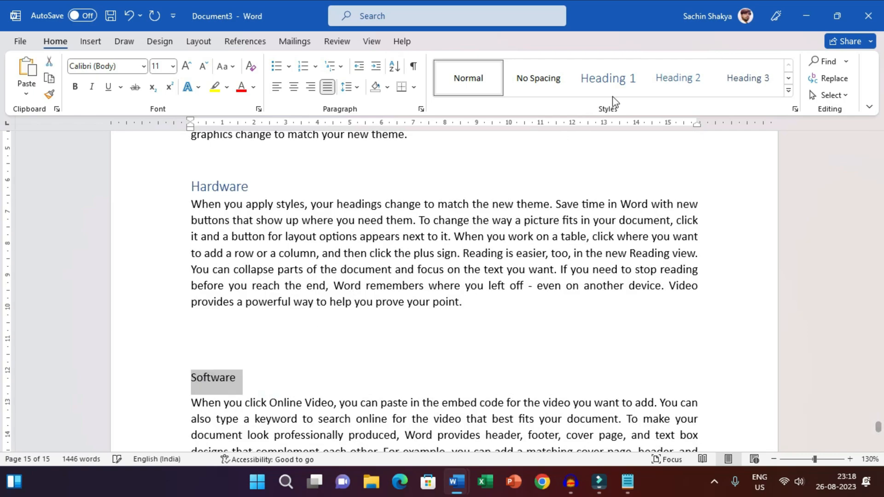
pyautogui.click(666, 81)
# Insert page breaks before the Hardware and Software subheadings so each starts on its own page.
pyautogui.scroll(3, 277, 277)
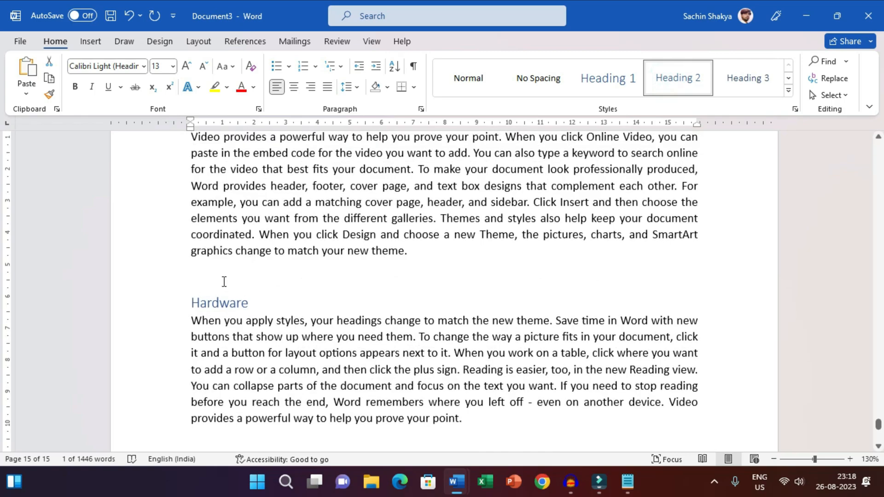
pyautogui.click(223, 278)
pyautogui.hotkey('ctrl', 'Return')
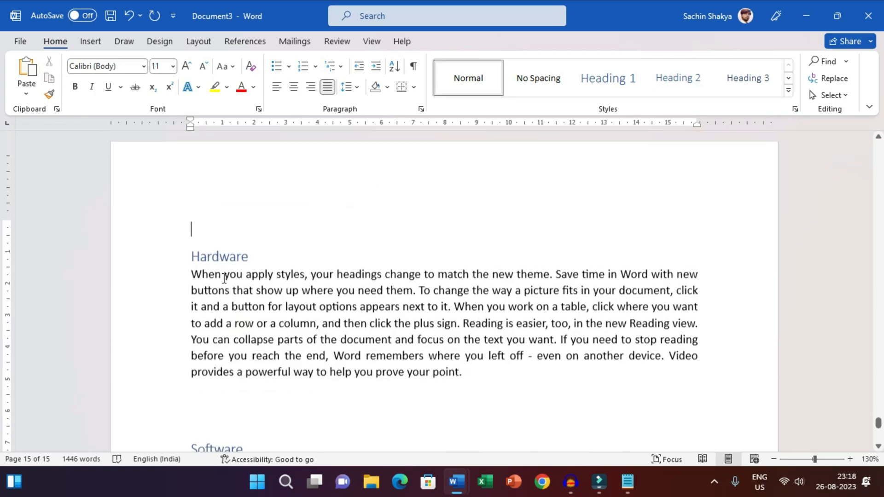
pyautogui.scroll(-3, 228, 272)
pyautogui.click(215, 307)
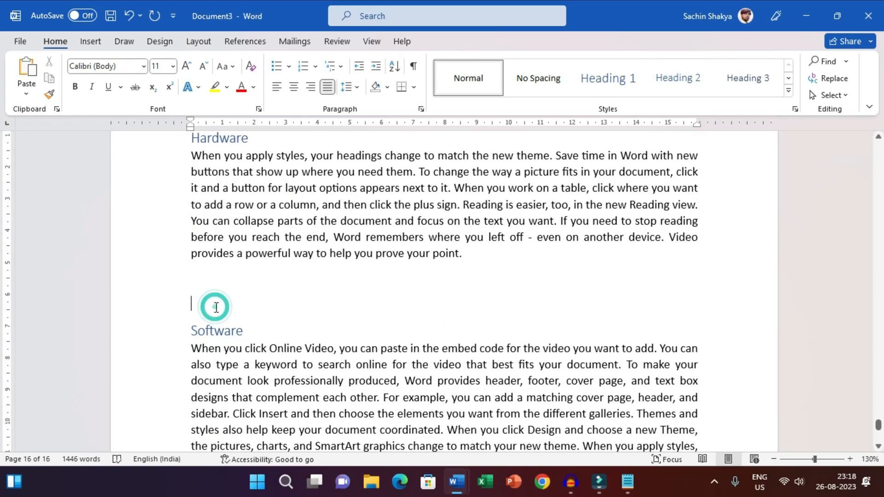
pyautogui.hotkey('ctrl', 'Return')
# Return to the table of contents at the start of the document and examine its entries for the new topics.
pyautogui.scroll(1, 856, 354)
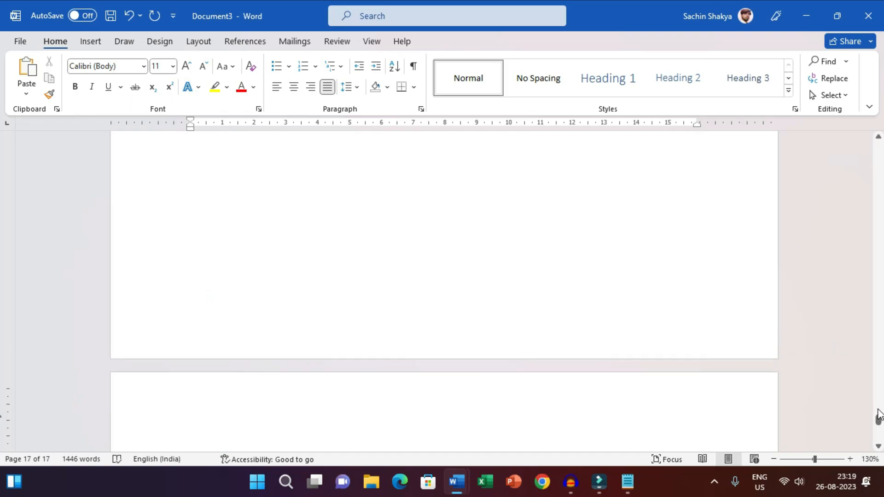
pyautogui.moveTo(880, 418); pyautogui.dragTo(880, 136)
pyautogui.click(462, 345)
pyautogui.scroll(-4, 292, 291)
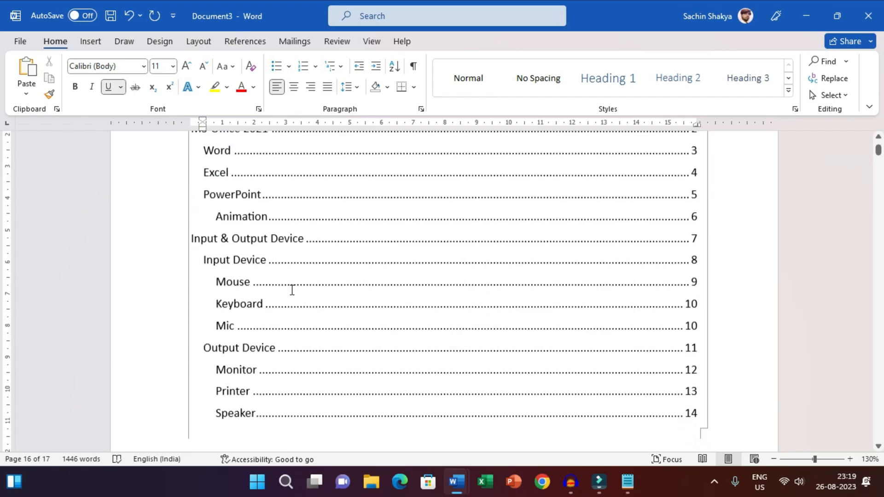
pyautogui.scroll(-3, 272, 332)
pyautogui.hotkey('ctrl', 'Home')
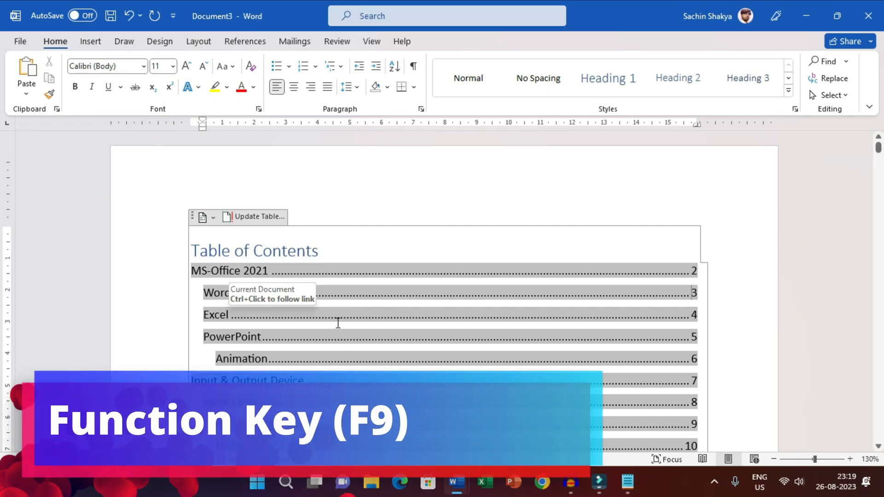
pyautogui.scroll(-5, 308, 296)
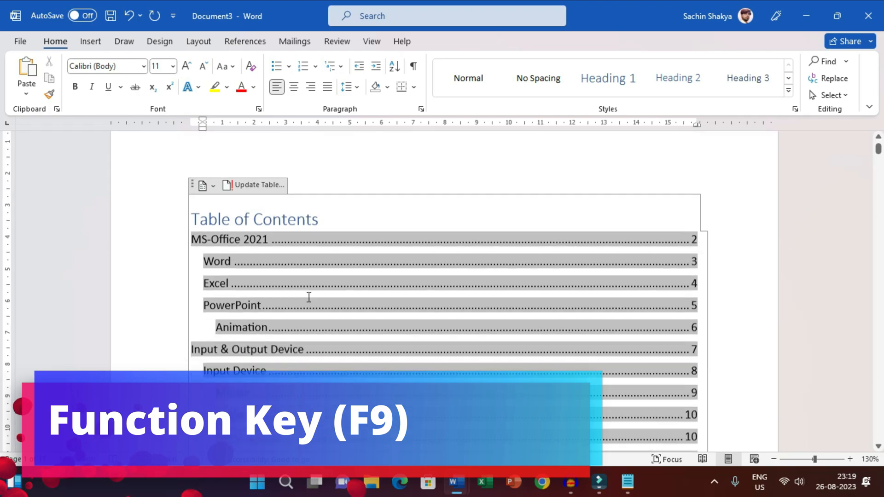
pyautogui.scroll(-1, 240, 350)
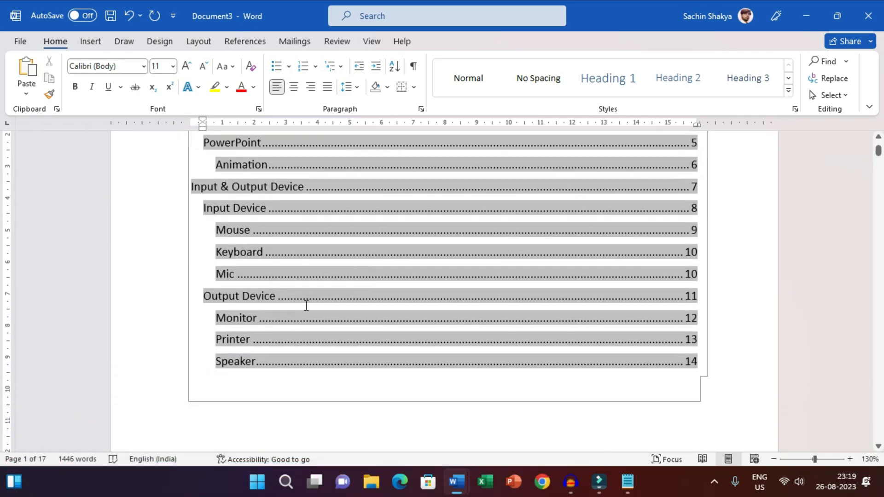
# Update the entire table of contents and check the entries at its end.
pyautogui.scroll(4, 307, 294)
pyautogui.scroll(1, 310, 281)
pyautogui.click(254, 217)
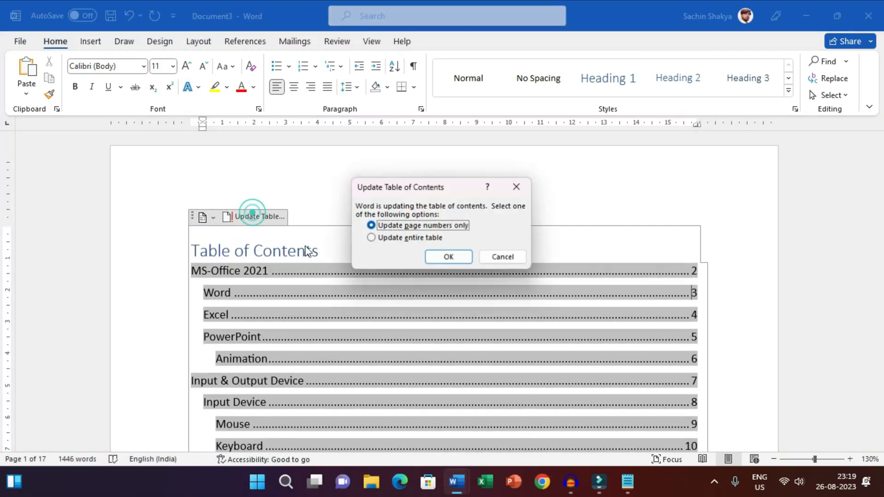
pyautogui.click(416, 238)
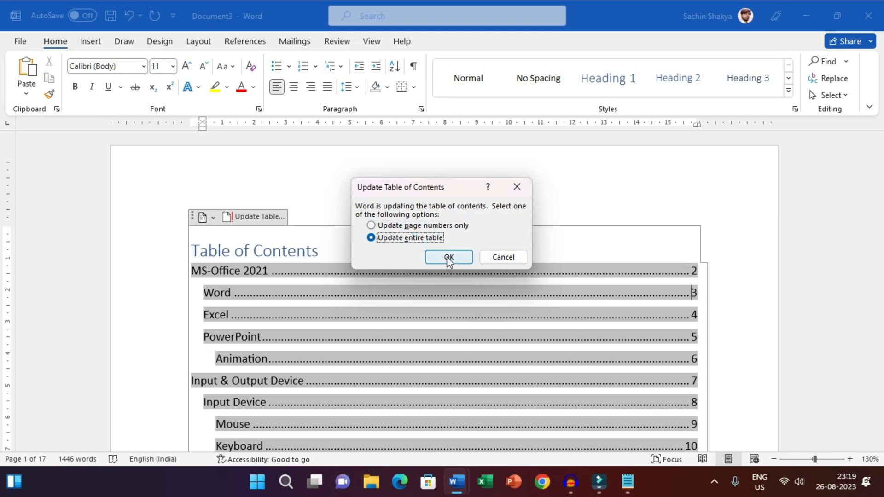
pyautogui.click(448, 257)
pyautogui.scroll(-5, 346, 296)
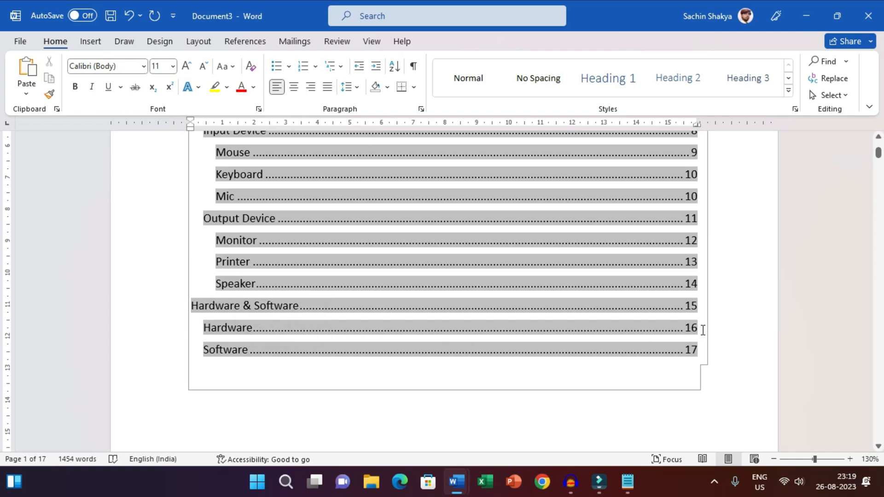
# Follow the Hardware entry's link in the table of contents to its page and place the cursor below the paragraph.
pyautogui.click(737, 327)
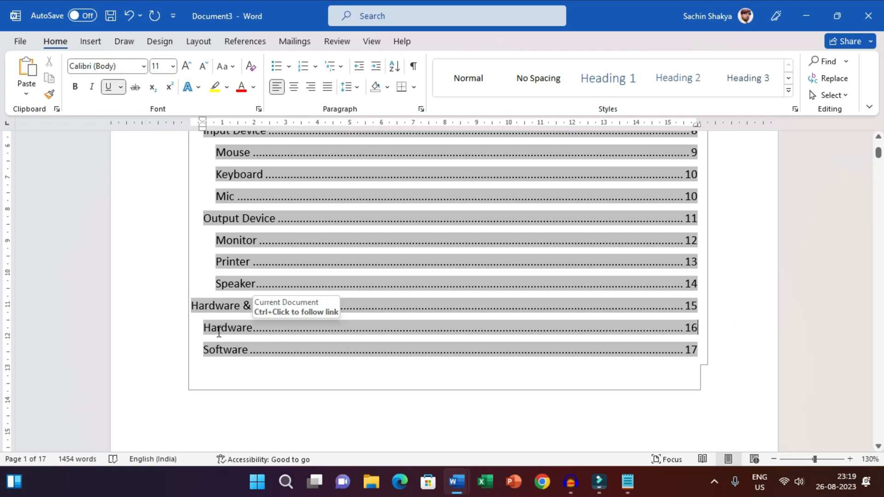
pyautogui.keyDown('ctrl'); pyautogui.click(230, 328); pyautogui.keyUp('ctrl')
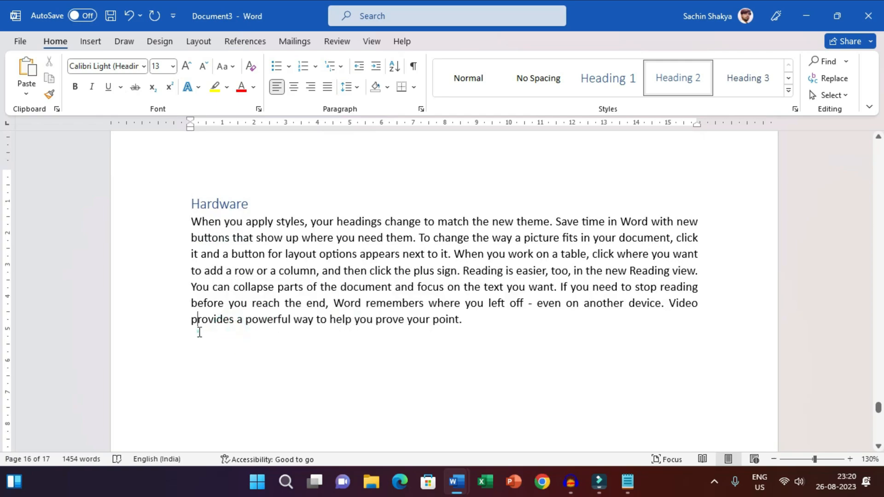
pyautogui.click(198, 332)
pyautogui.click(545, 364)
pyautogui.click(296, 361)
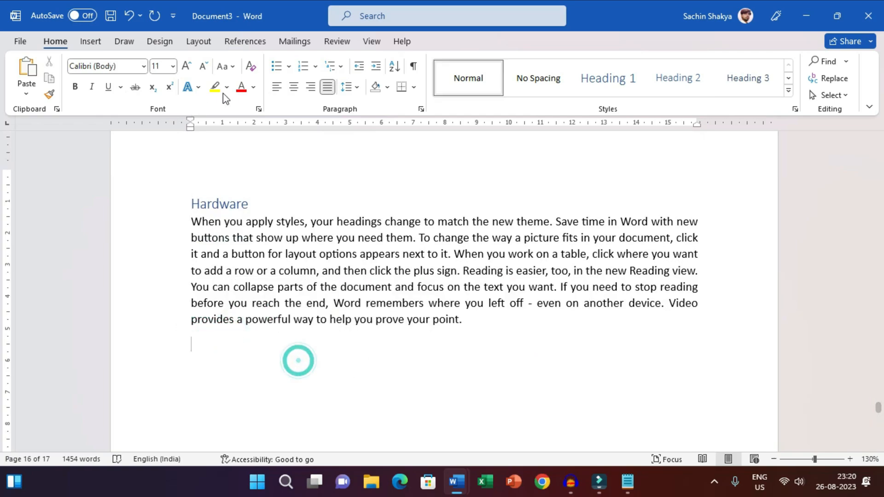
# Minimize the document window to show the desktop.
pyautogui.click(257, 43)
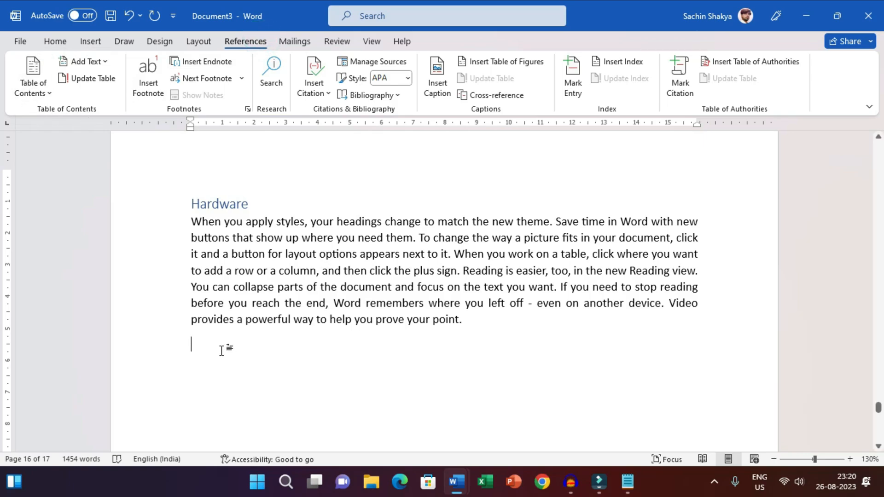
pyautogui.click(807, 16)
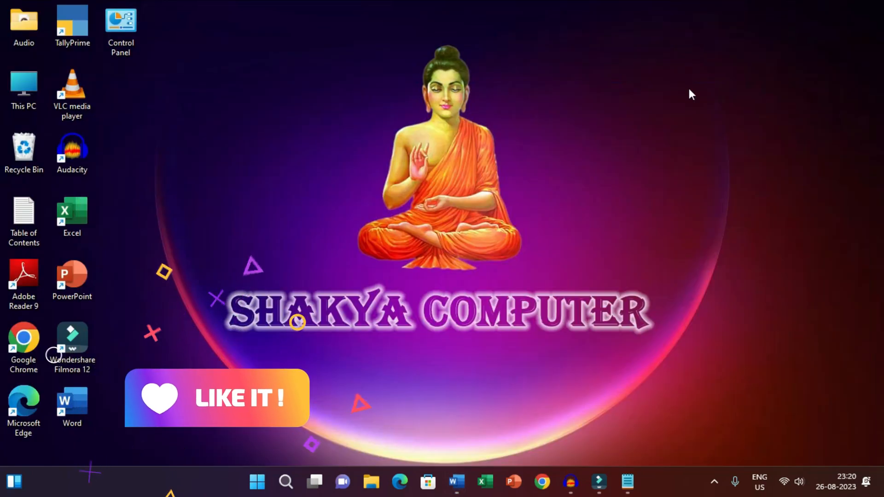
pyautogui.click(612, 200)
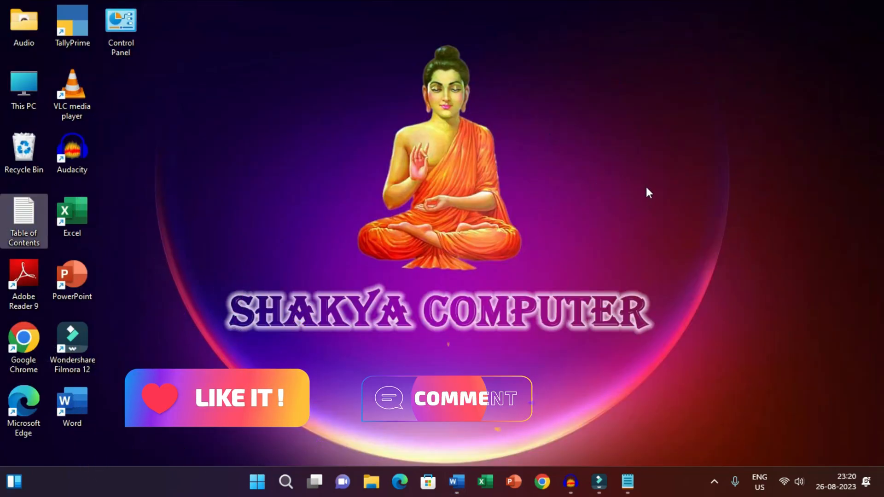